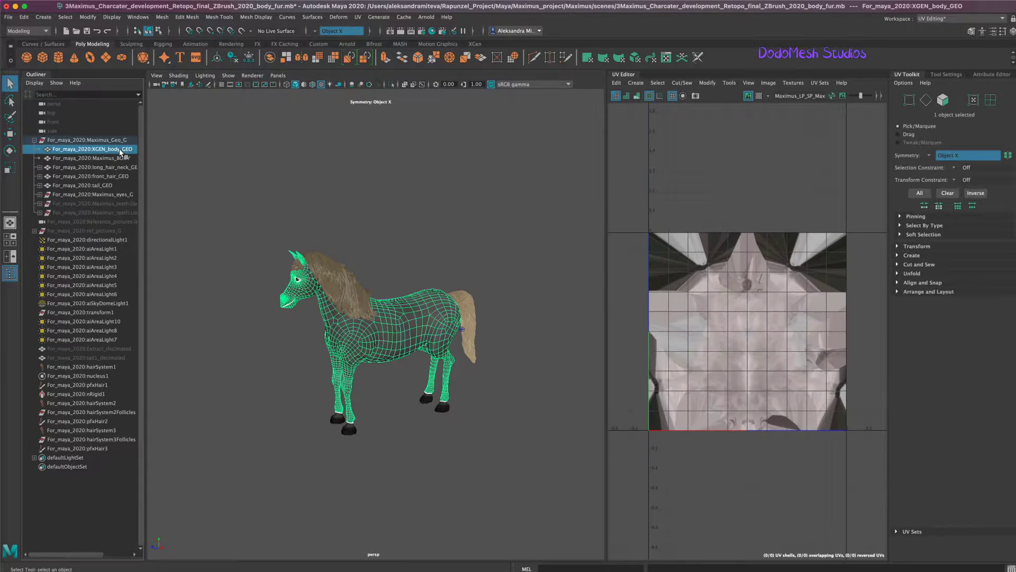
Step: Delete the body's existing UVs and select the XGEN_body_GEO mesh
click(357, 18)
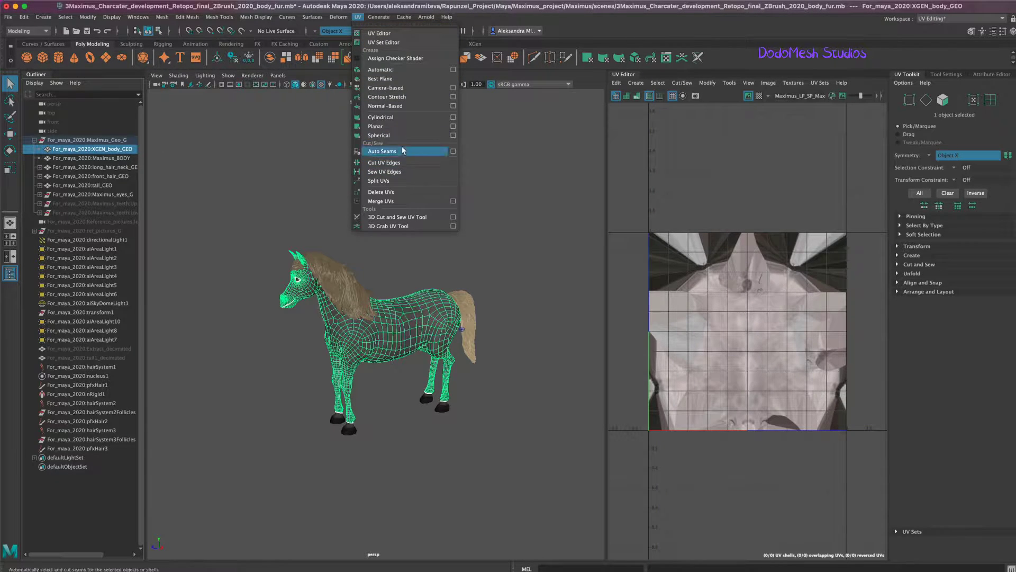
click(399, 191)
click(121, 157)
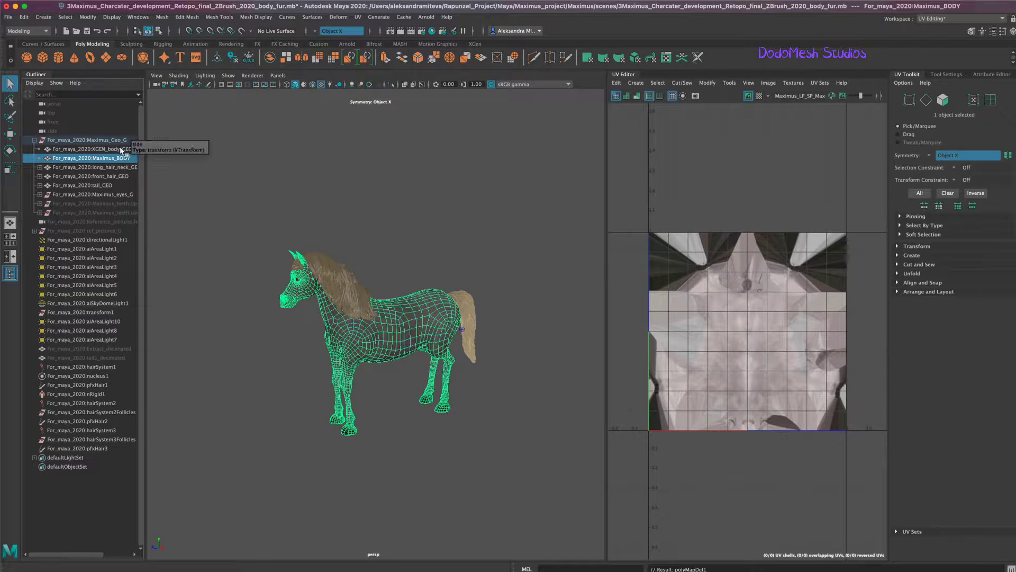
click(122, 148)
Step: Reproject the body UVs with a front camera-based projection and start Unfold
click(358, 17)
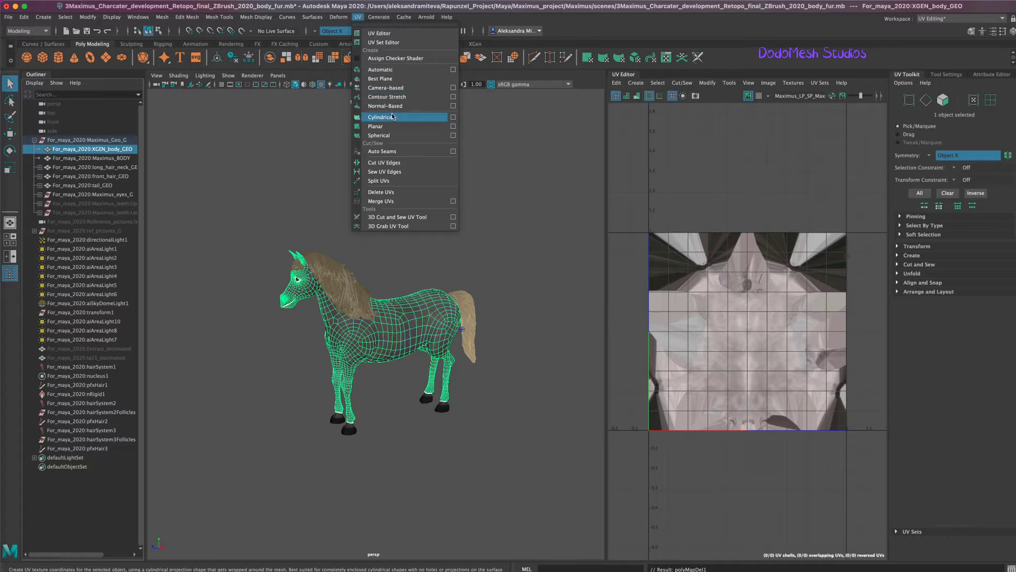
alt+drag(449, 431, 521, 434)
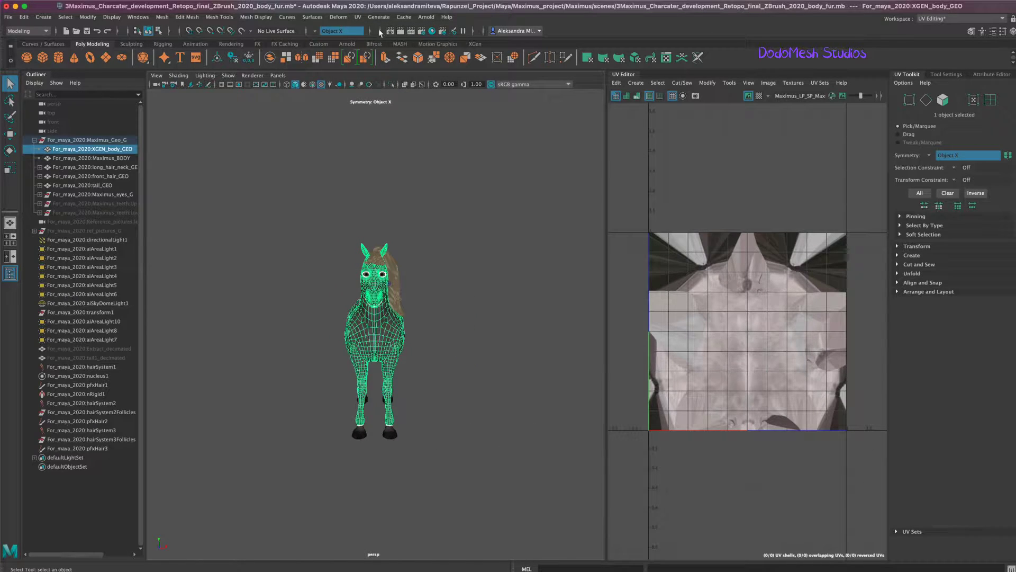
click(358, 17)
click(398, 84)
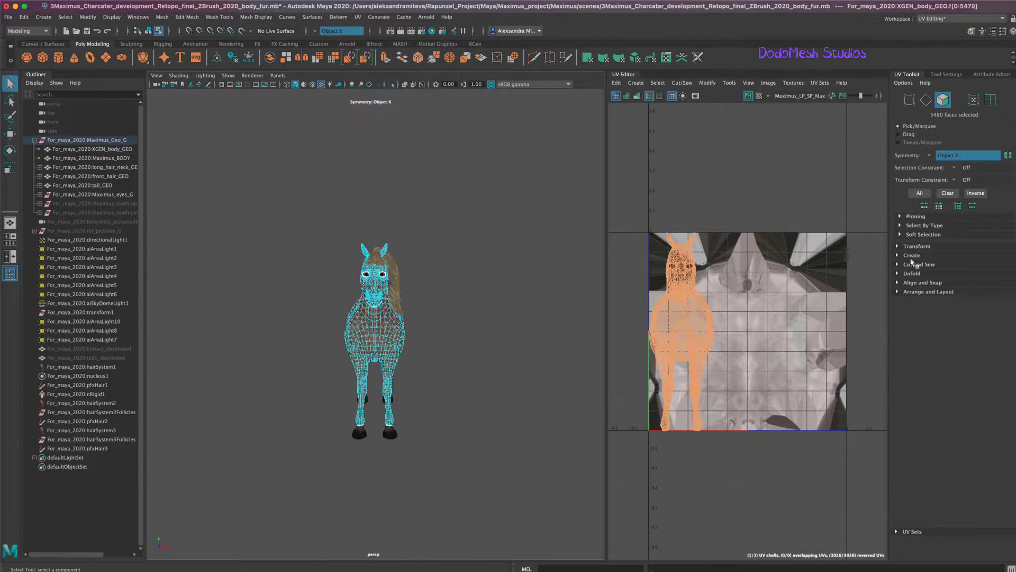
click(899, 274)
click(924, 297)
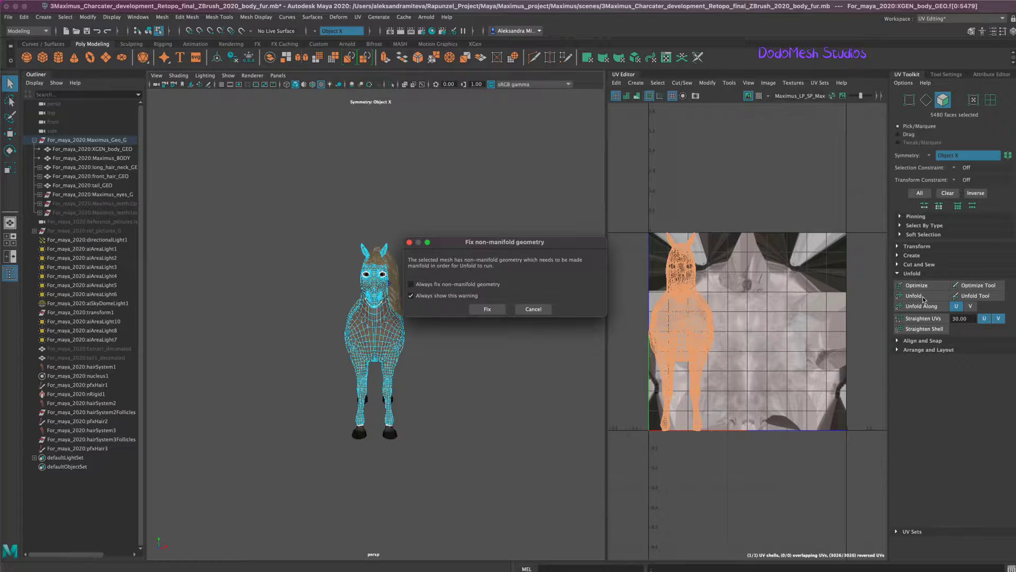
Step: Fix the non-manifold geometry and unfold the body UVs into one shell
click(478, 296)
click(486, 309)
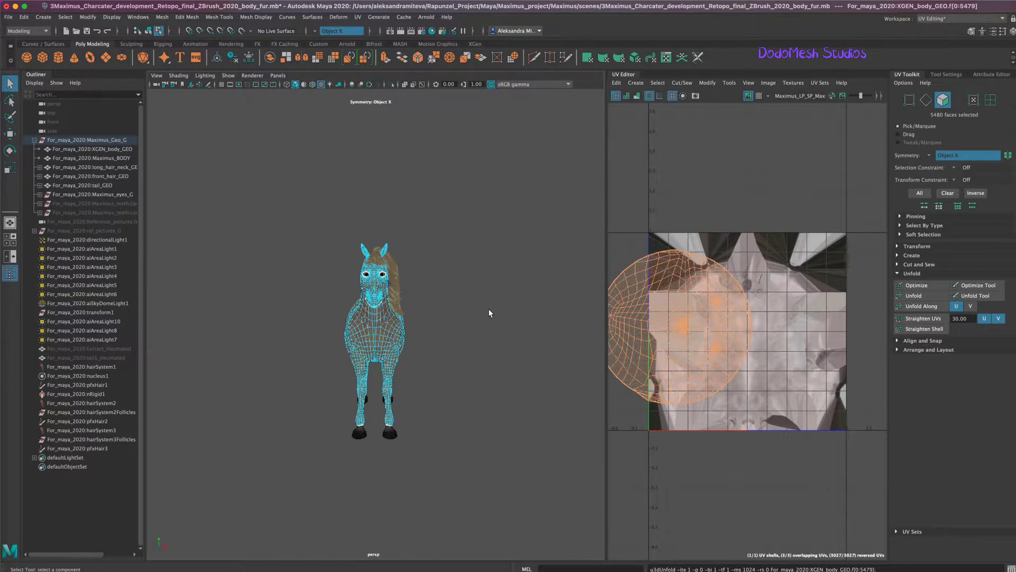
click(919, 297)
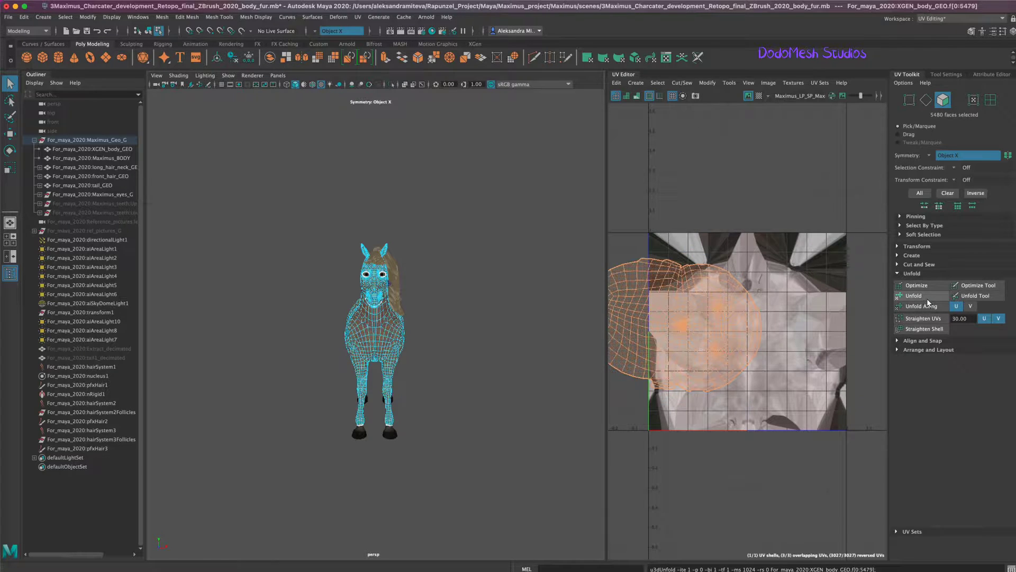
click(921, 298)
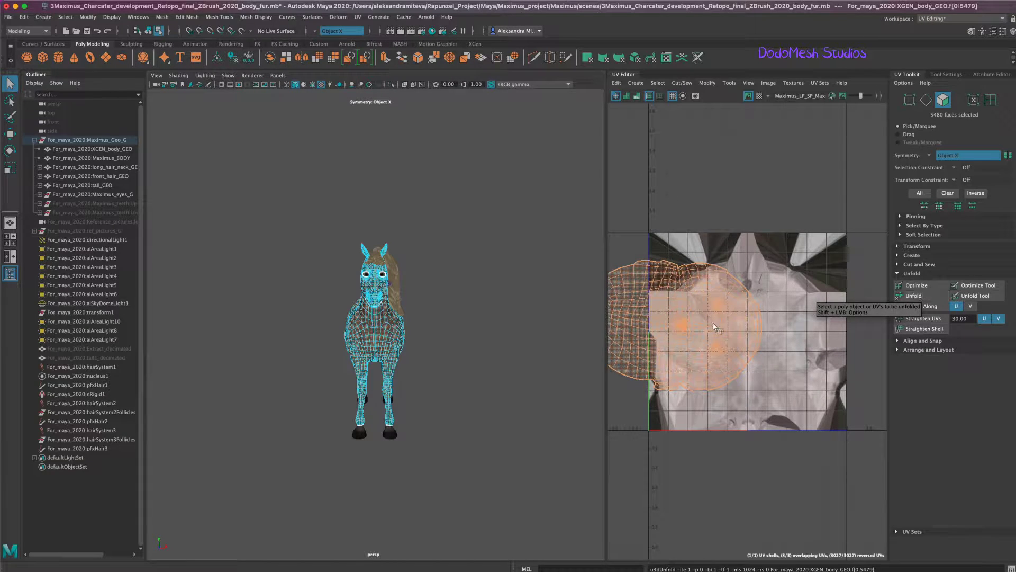
Step: Move the unfolded UV shell into the centre of the 0–1 tile
right_drag(683, 328, 659, 307)
key(w)
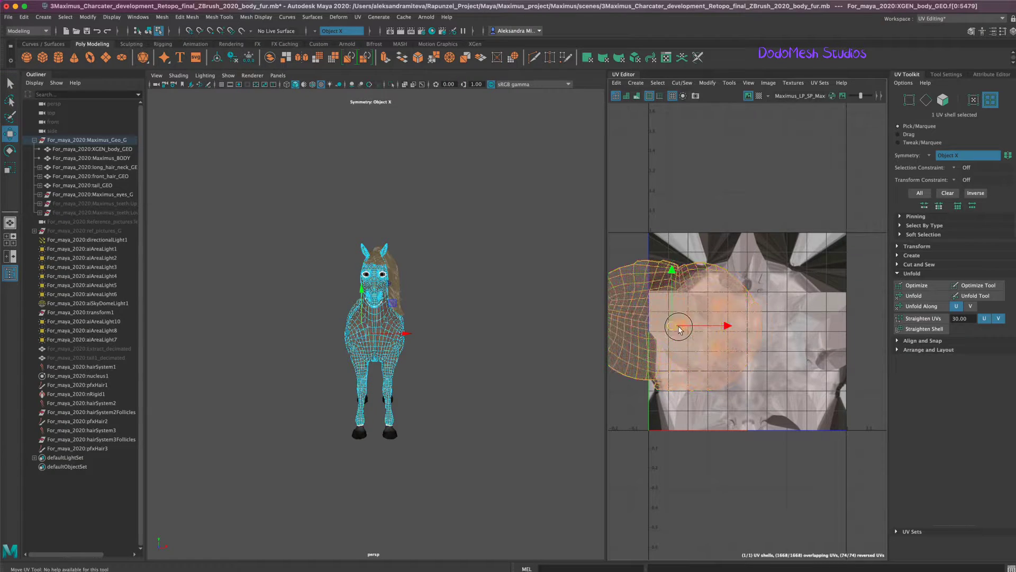
drag(685, 329, 743, 336)
click(953, 19)
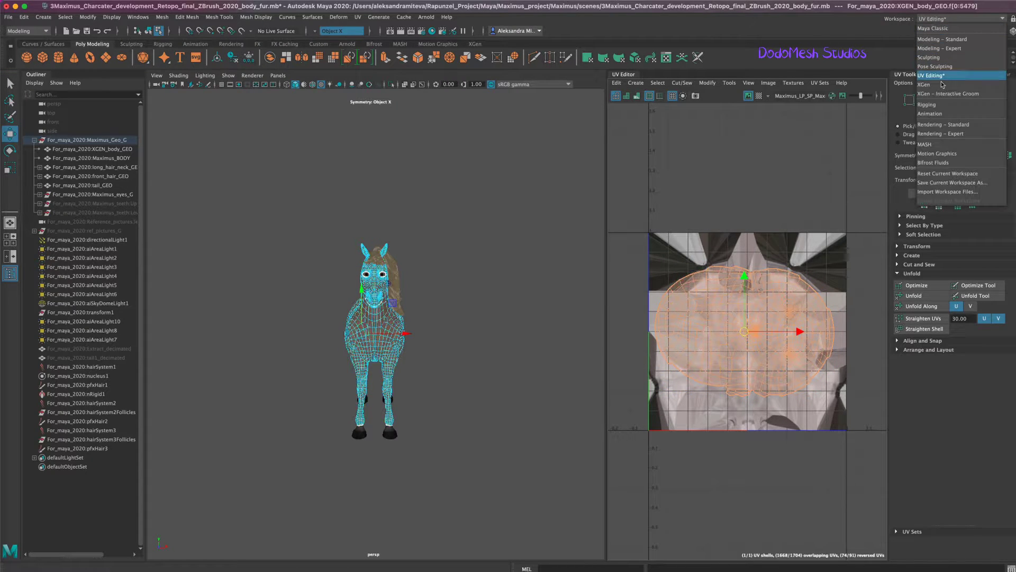
Step: In the XGen Interactive Groom workspace, create groom splines named fur_Maximus on the horse body
click(961, 95)
click(10, 83)
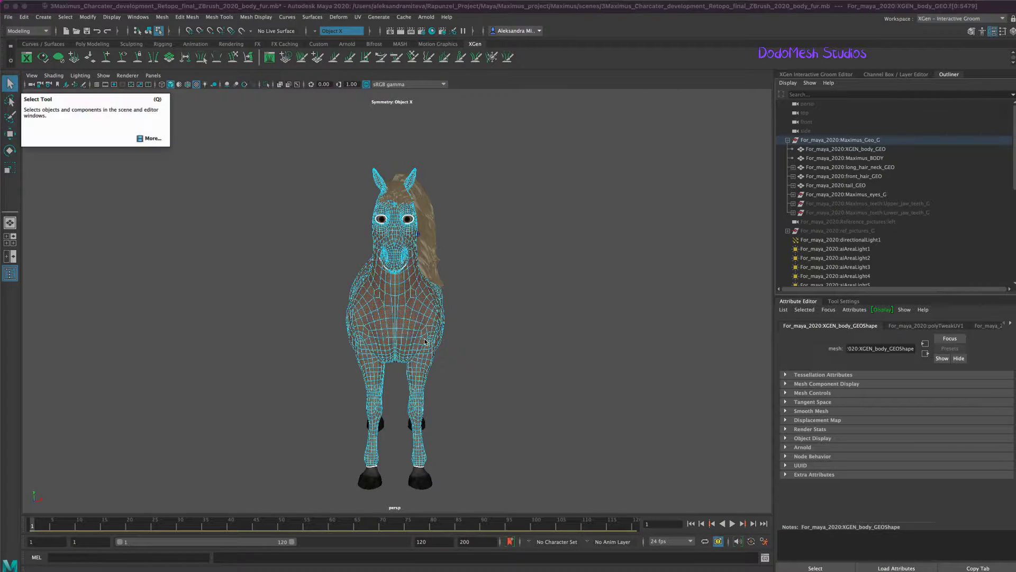
click(378, 19)
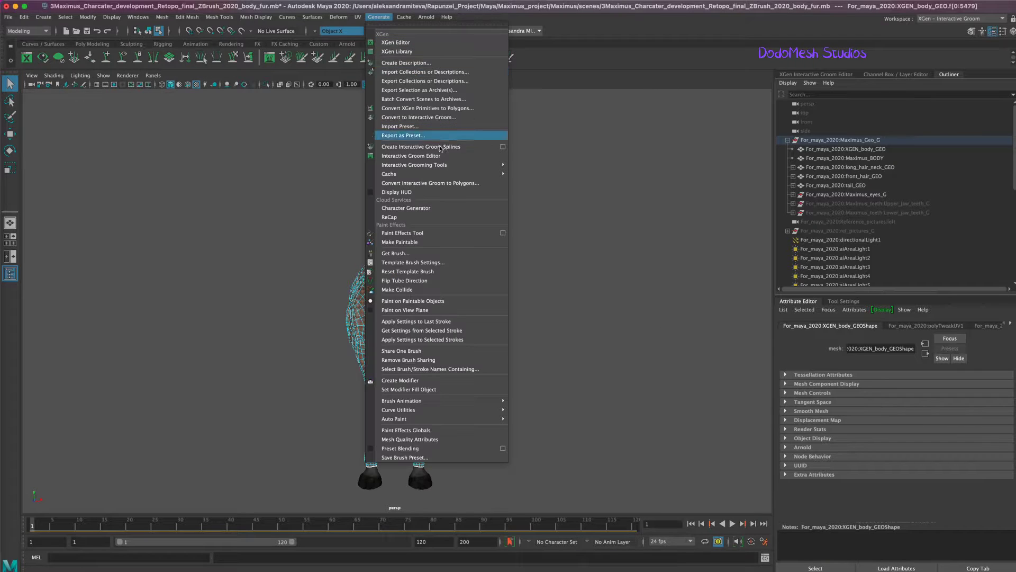
click(504, 150)
click(458, 344)
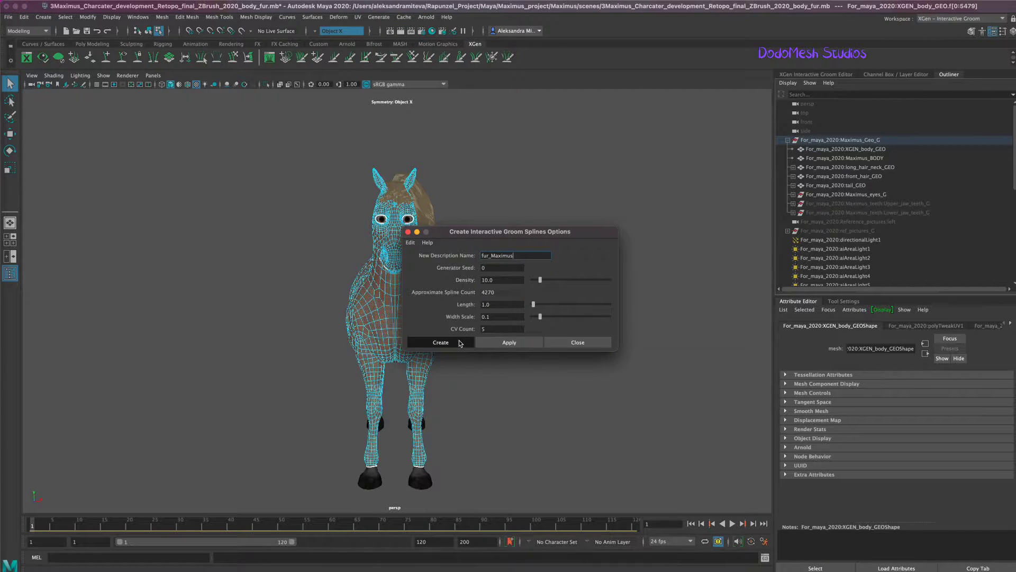
mouse_move(458, 343)
alt+mouse_down()
mouse_move(614, 391)
mouse_move(600, 402)
mouse_move(719, 341)
alt+mouse_up()
click(794, 124)
click(832, 125)
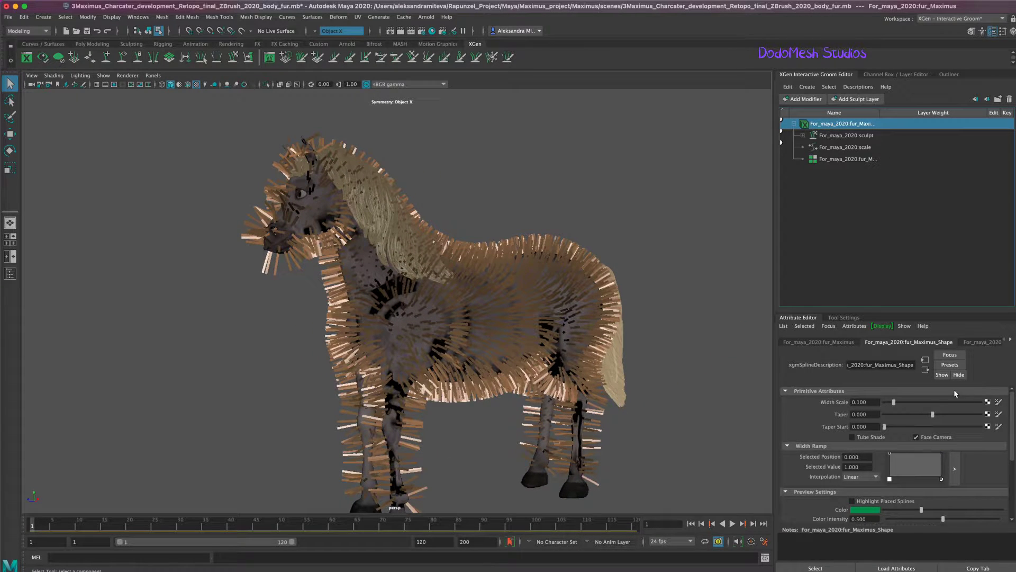
Step: Set the fur_Maximus Width Scale to 0.042
drag(889, 401, 887, 402)
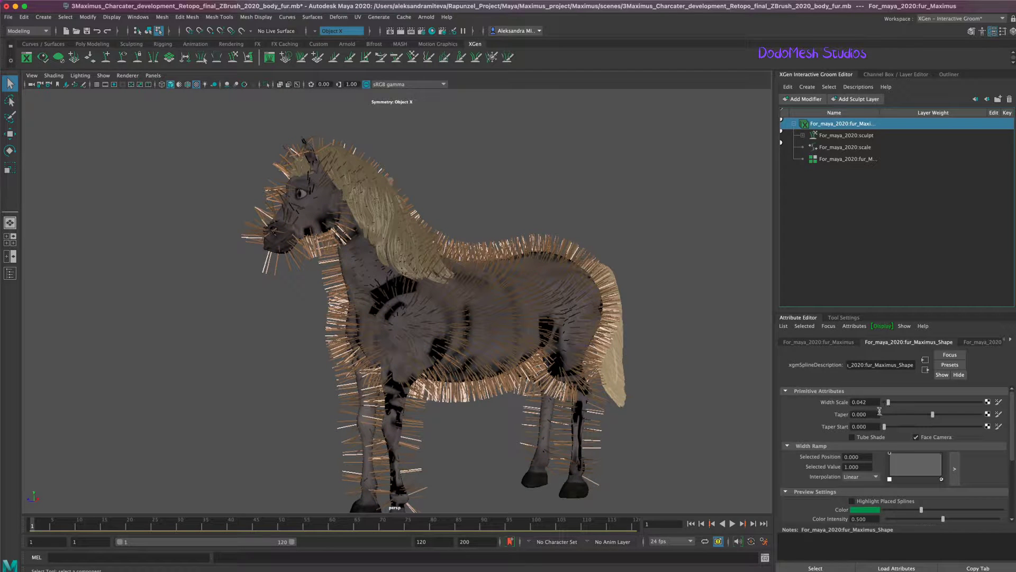
drag(1012, 406, 1002, 402)
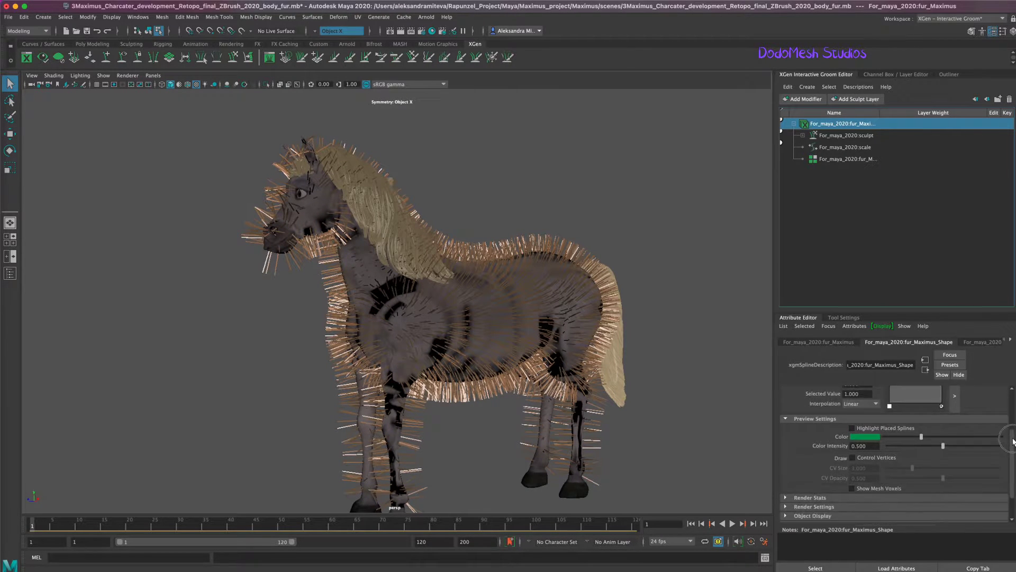
click(982, 341)
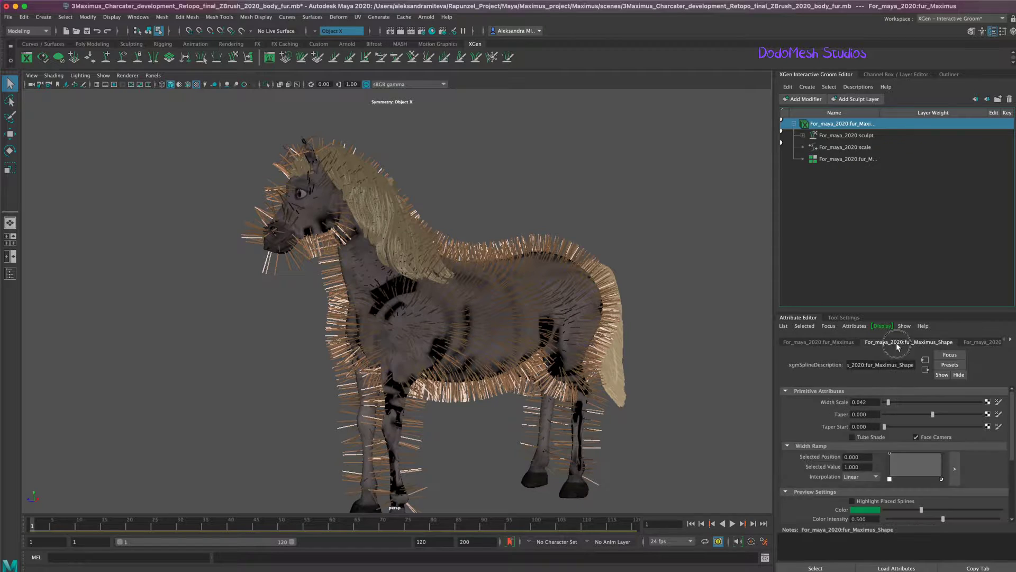
click(1009, 341)
Step: Shorten the fur by setting the scale modifier's Scale to 0.277
click(887, 424)
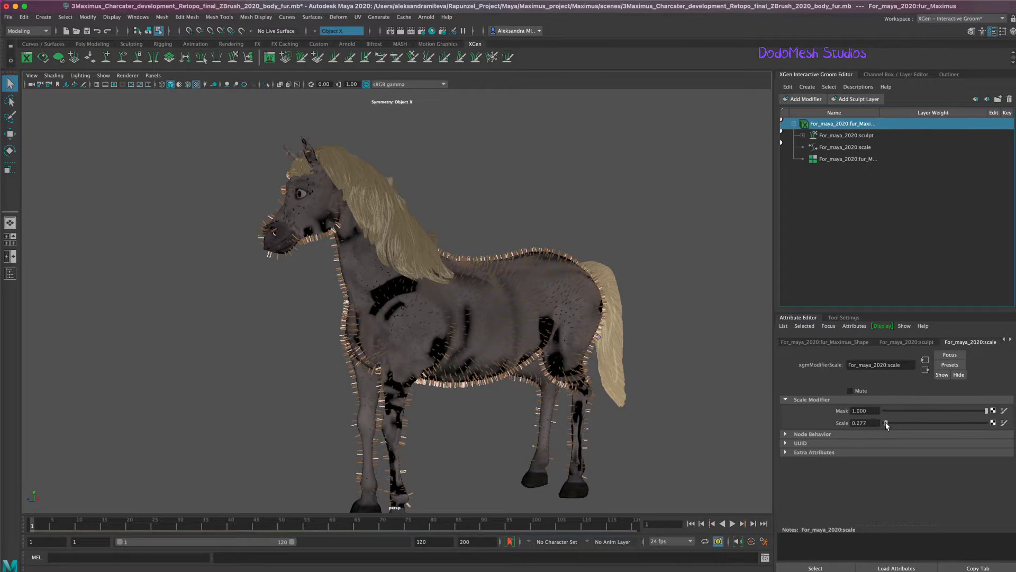
alt+drag(752, 419, 649, 404)
scroll(649, 404, up, 3)
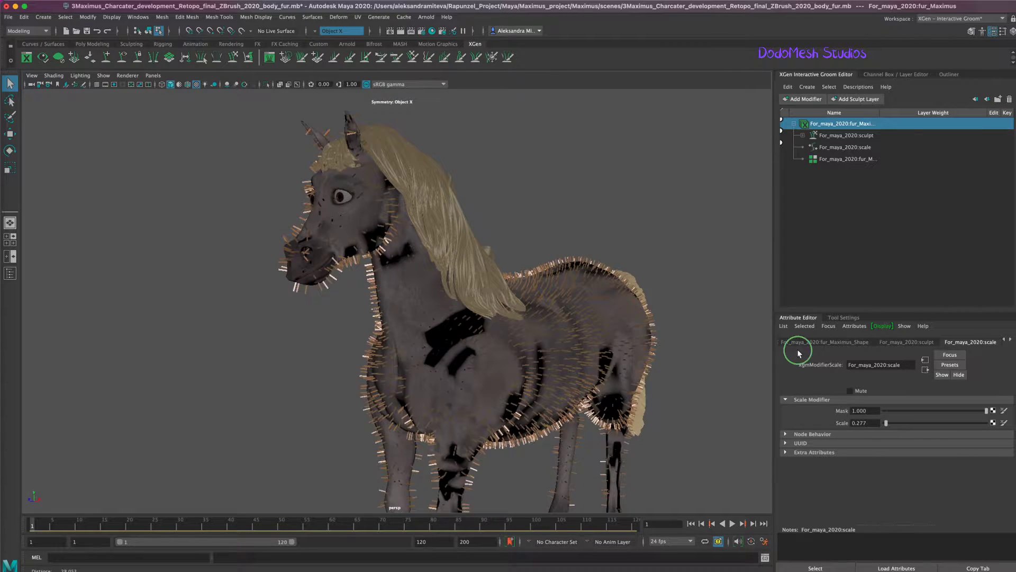
click(665, 411)
Step: Switch the viewport to plain untextured shading and inspect the horse body
key(5)
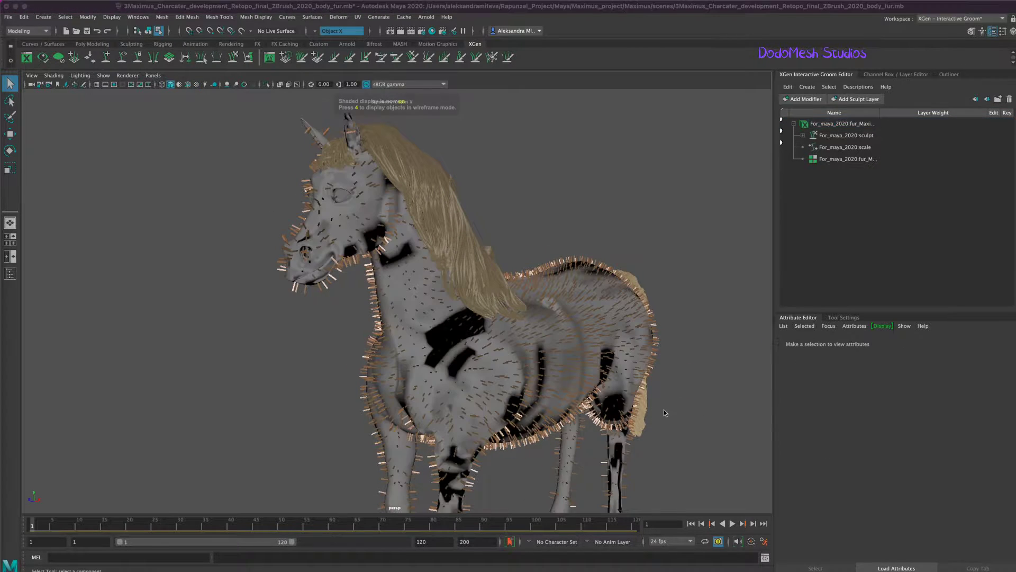
mouse_move(664, 408)
alt+mouse_down()
mouse_move(697, 420)
mouse_move(673, 421)
mouse_move(701, 400)
mouse_move(688, 358)
mouse_move(705, 406)
mouse_move(668, 410)
alt+mouse_up()
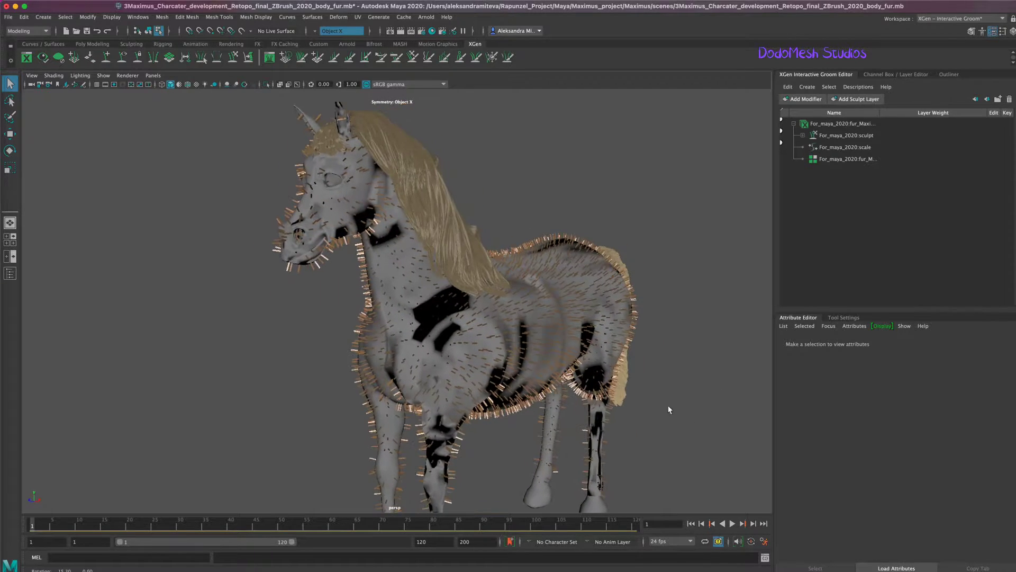
click(618, 331)
click(870, 165)
click(677, 326)
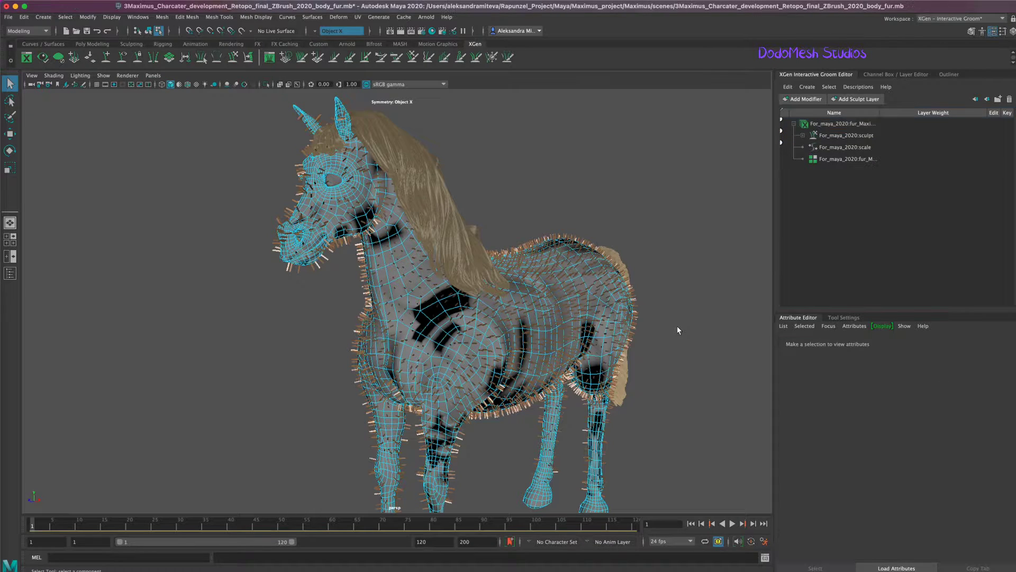
Step: Select the mane, then reselect fur_Maximus and show its scale modifier settings
right_click(426, 255)
click(483, 265)
right_click(425, 361)
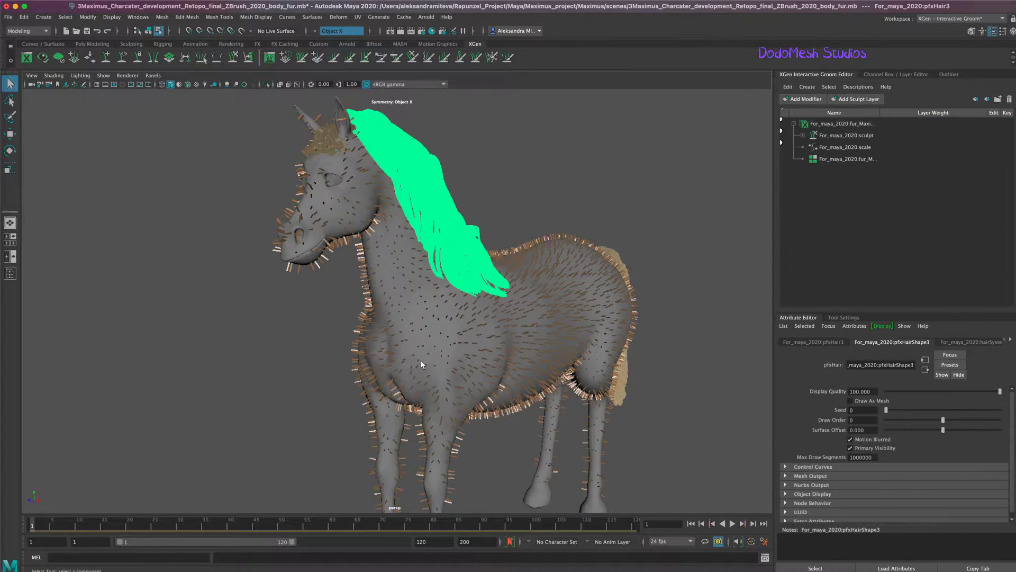
click(577, 183)
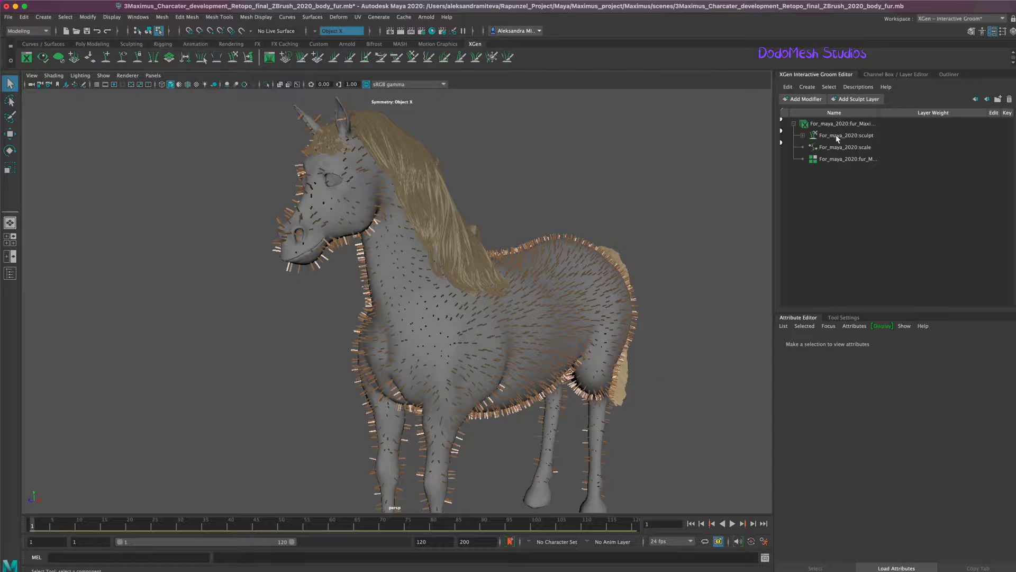
click(847, 125)
click(1011, 340)
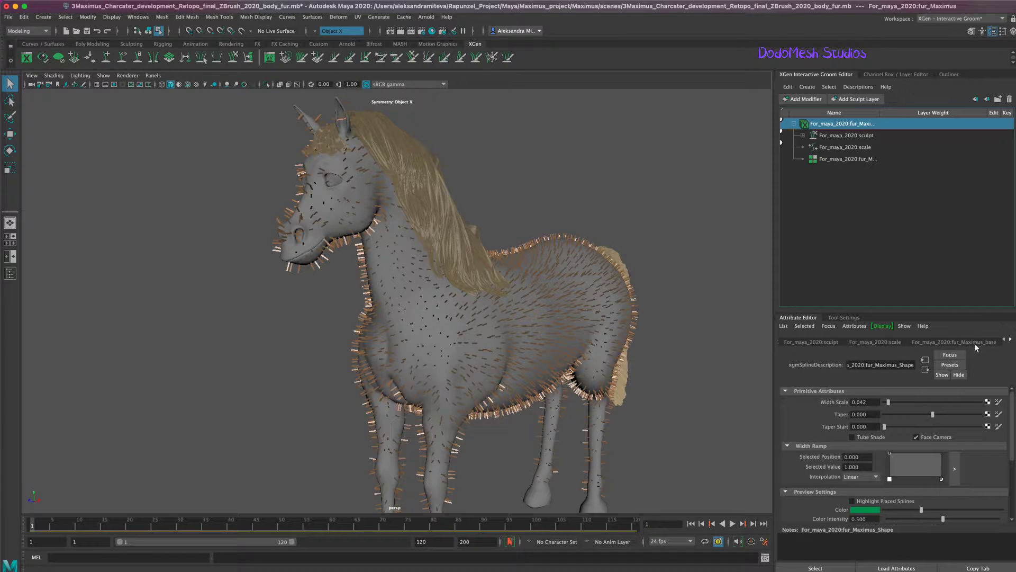
Step: Set the fur scale modifier's Scale to 0.2
click(878, 342)
click(868, 421)
key(Return)
alt+drag(662, 315, 709, 328)
Step: Thin the strands to Width Scale 0.014 and set Taper to 0.575
click(1003, 341)
click(832, 343)
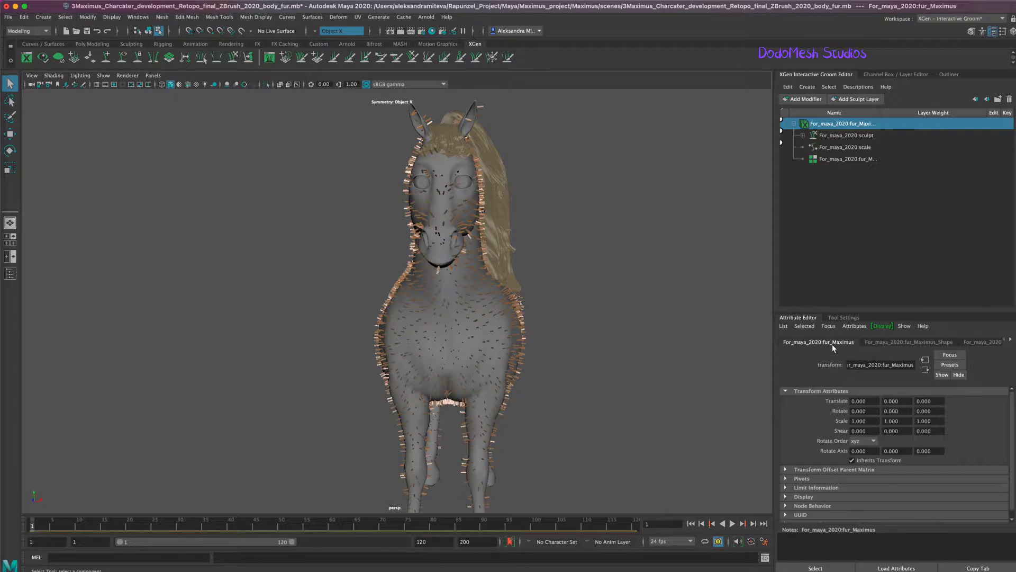
click(899, 342)
drag(884, 402, 887, 405)
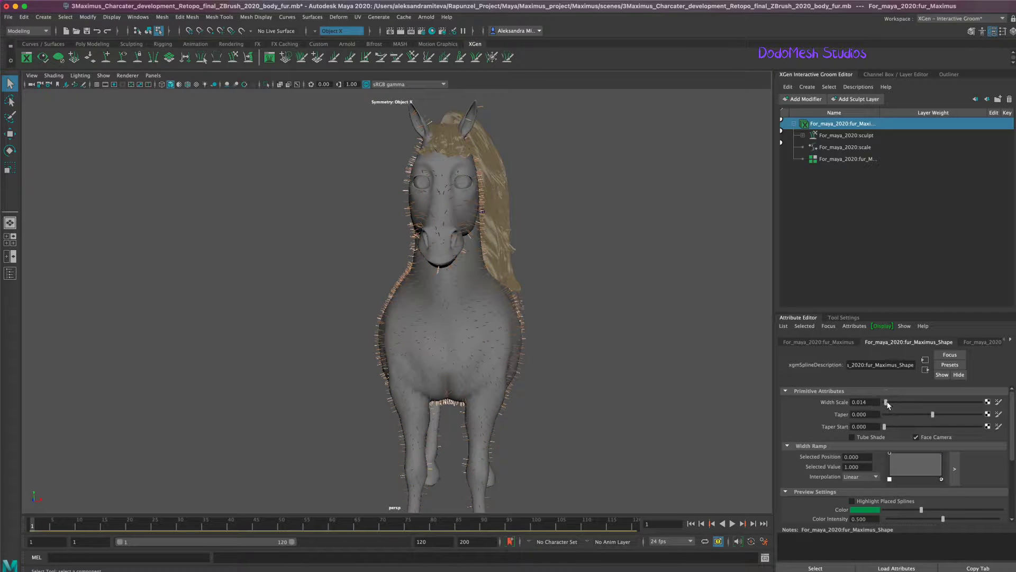
drag(932, 415, 961, 414)
Step: Show the horse's texture again and raise Taper Start to 0.047
mouse_move(561, 431)
alt+mouse_down()
mouse_move(605, 431)
mouse_move(709, 382)
alt+mouse_up()
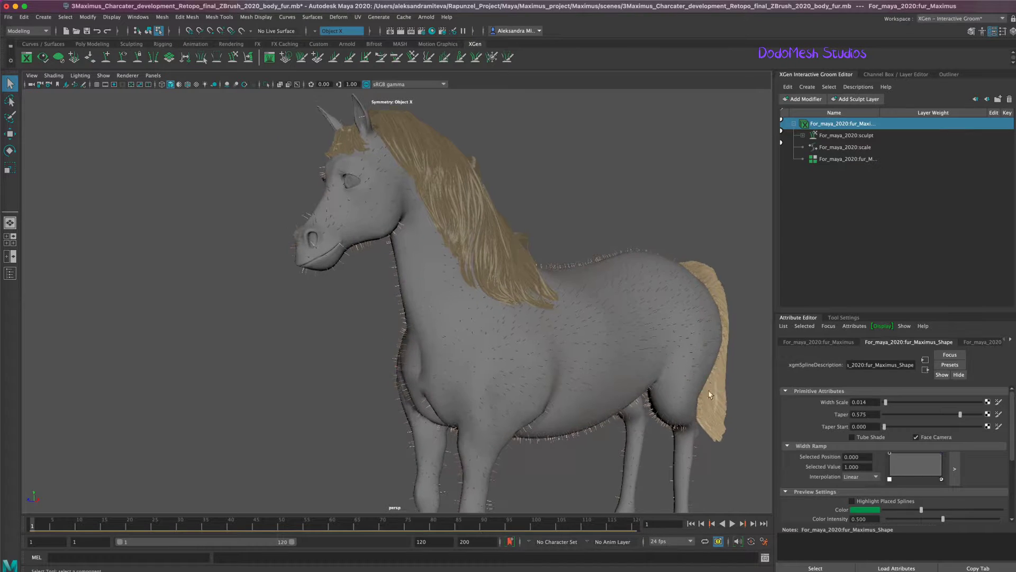
scroll(674, 342, up, 5)
alt+drag(675, 342, 691, 355)
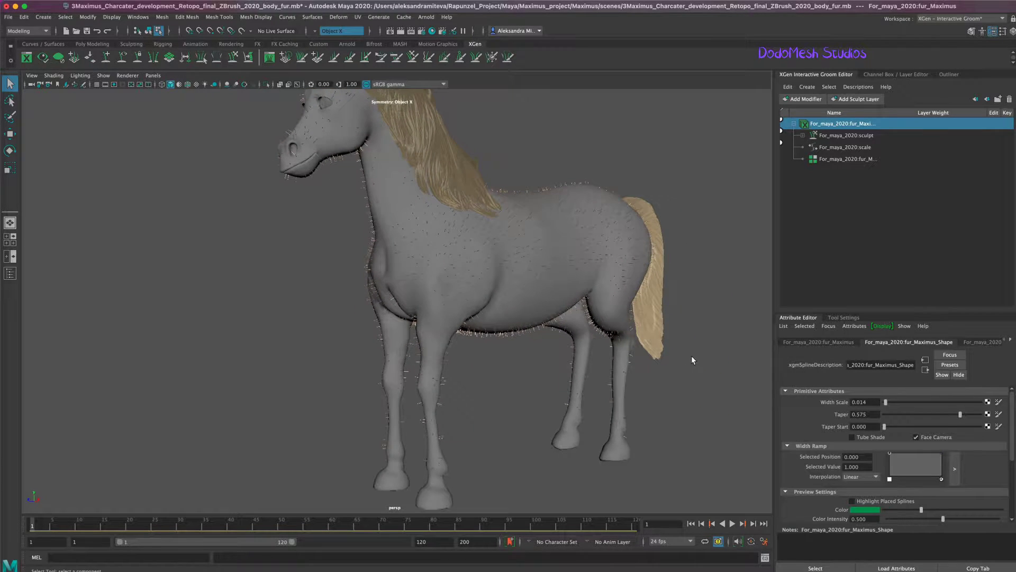
key(6)
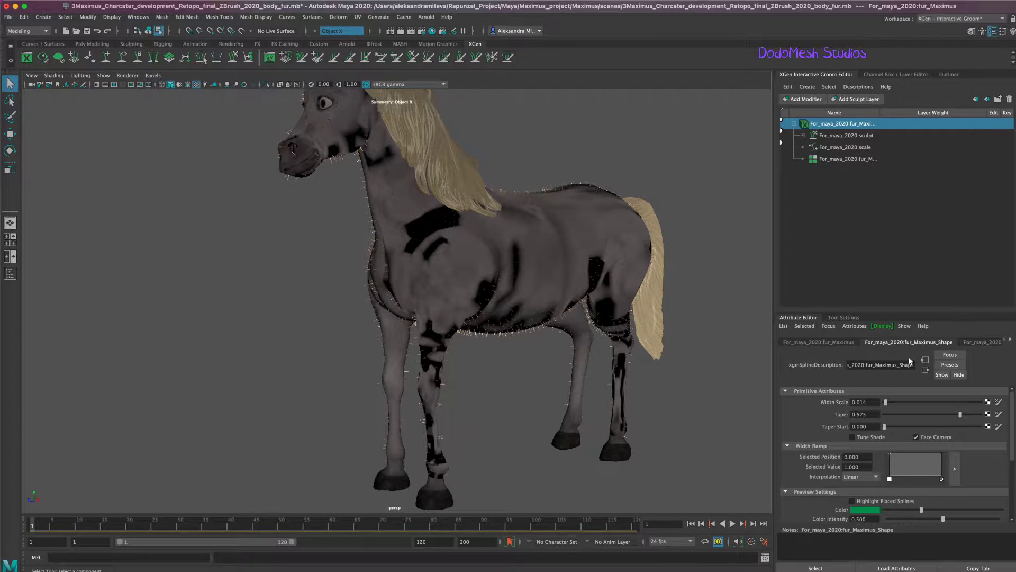
click(889, 426)
Step: Reselect the fur description and review the sculpt modifier's attributes
alt+drag(704, 439, 658, 411)
click(656, 392)
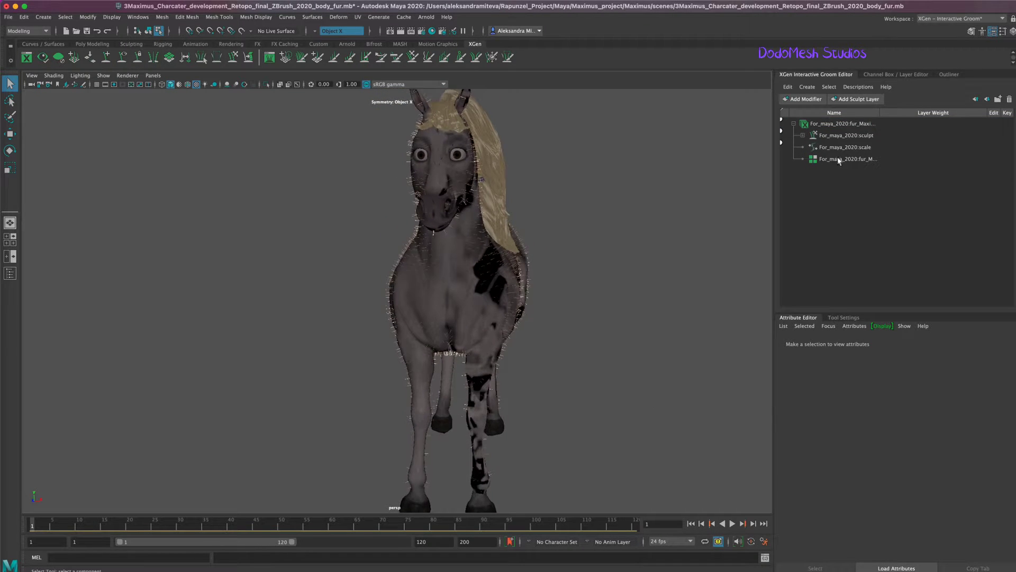
click(841, 136)
click(873, 343)
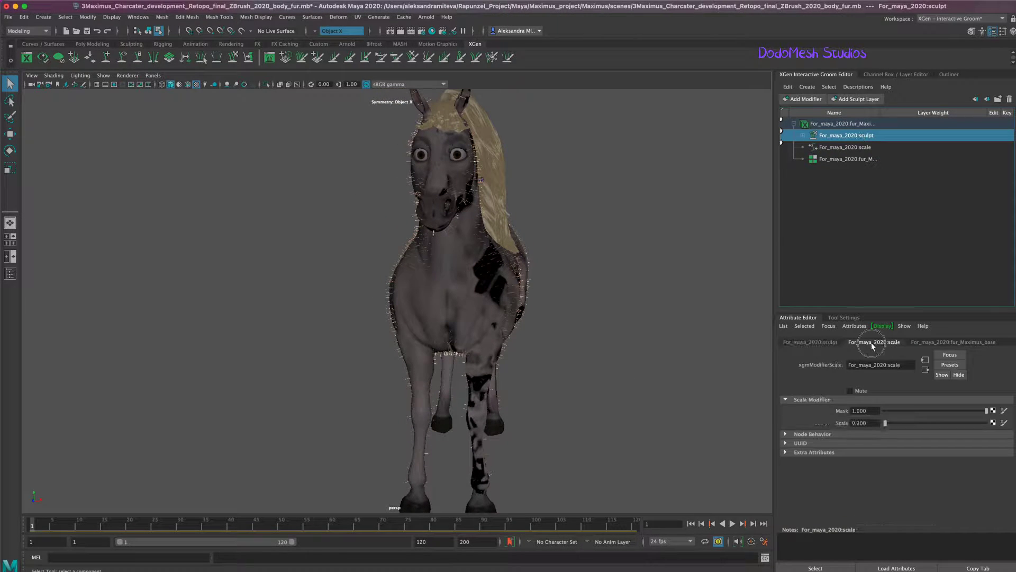
click(842, 125)
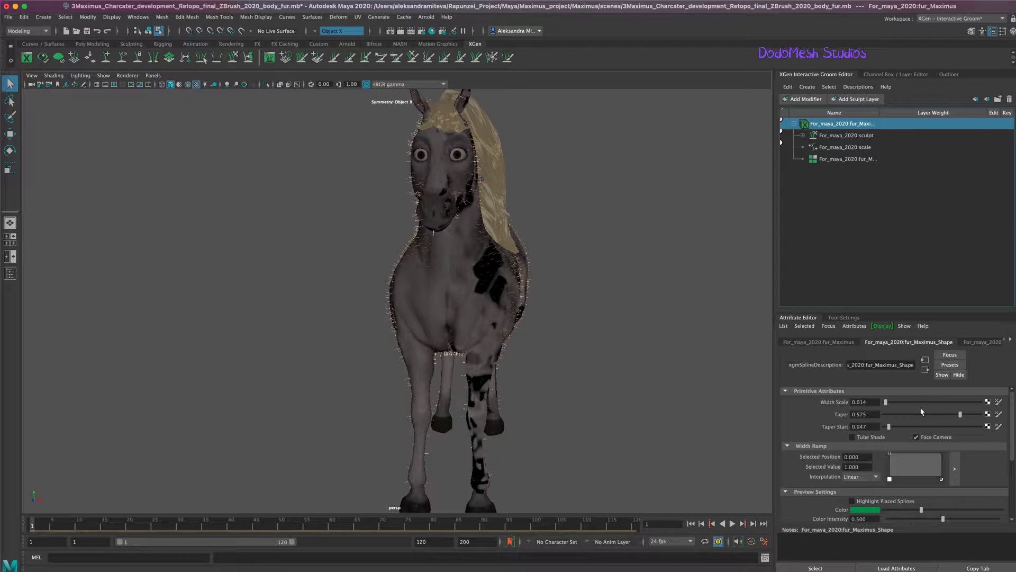
click(992, 343)
Step: Bring up the fur_Maximus_base tab showing density multiplier 1.000 and 5 CVs
click(1010, 341)
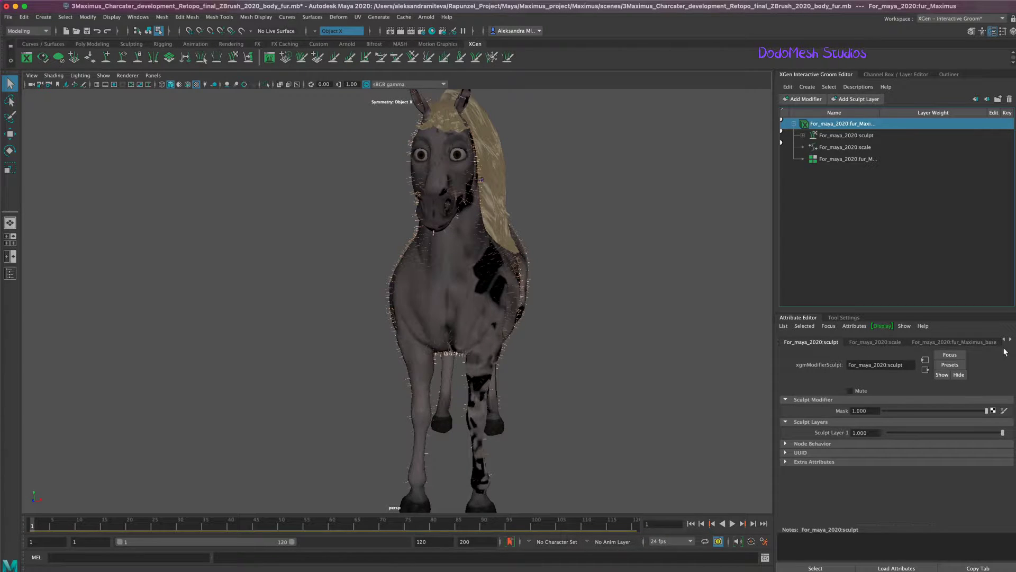
click(897, 343)
click(847, 343)
click(889, 343)
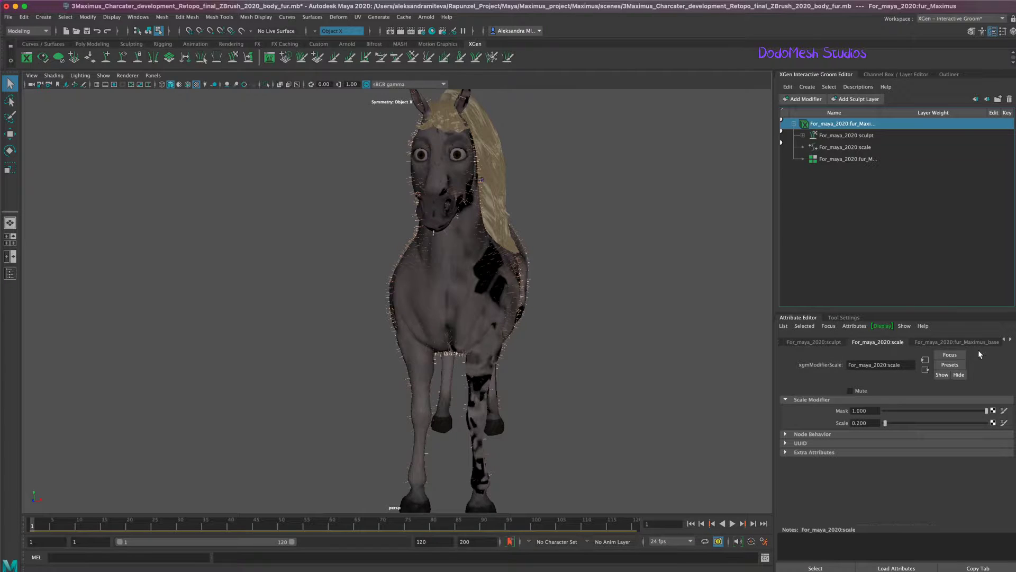
click(971, 347)
click(1010, 340)
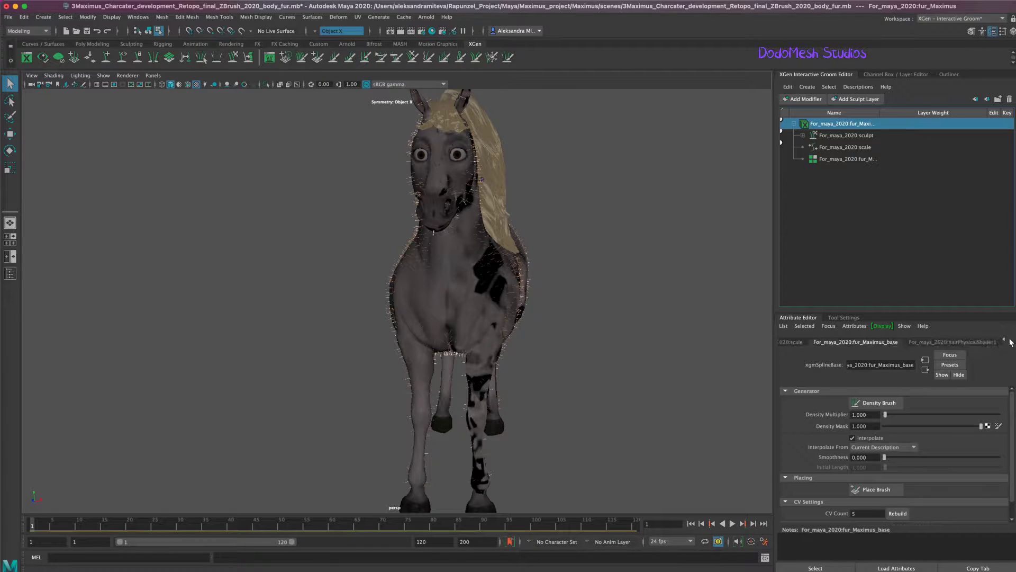
Step: Set the Density Multiplier to 12.302 and move closer to inspect the thicker fur
drag(885, 414, 892, 415)
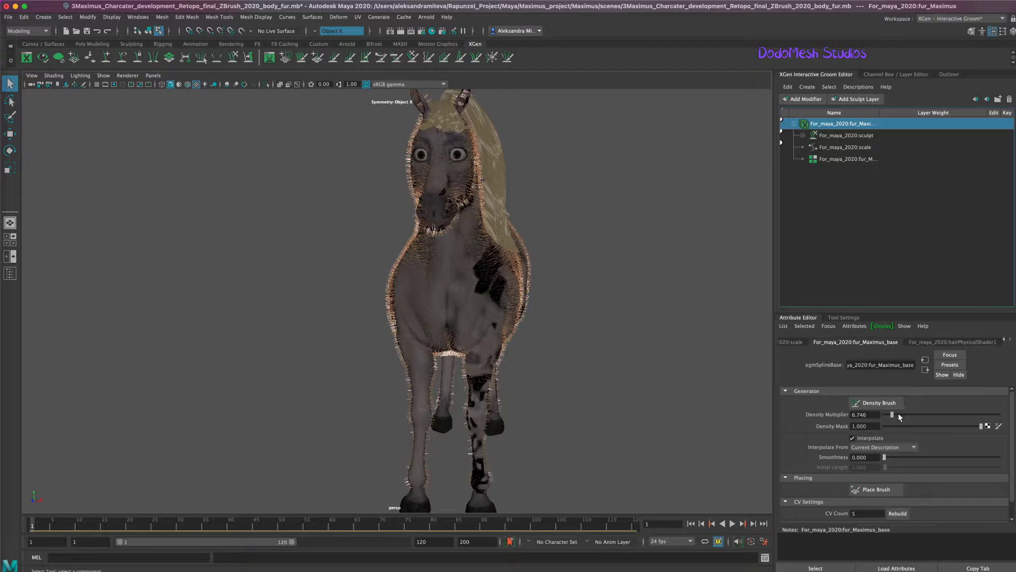
click(899, 415)
mouse_move(602, 402)
alt+mouse_down()
mouse_move(599, 379)
mouse_move(650, 347)
mouse_move(706, 382)
mouse_move(699, 389)
mouse_move(782, 396)
mouse_move(683, 387)
alt+mouse_up()
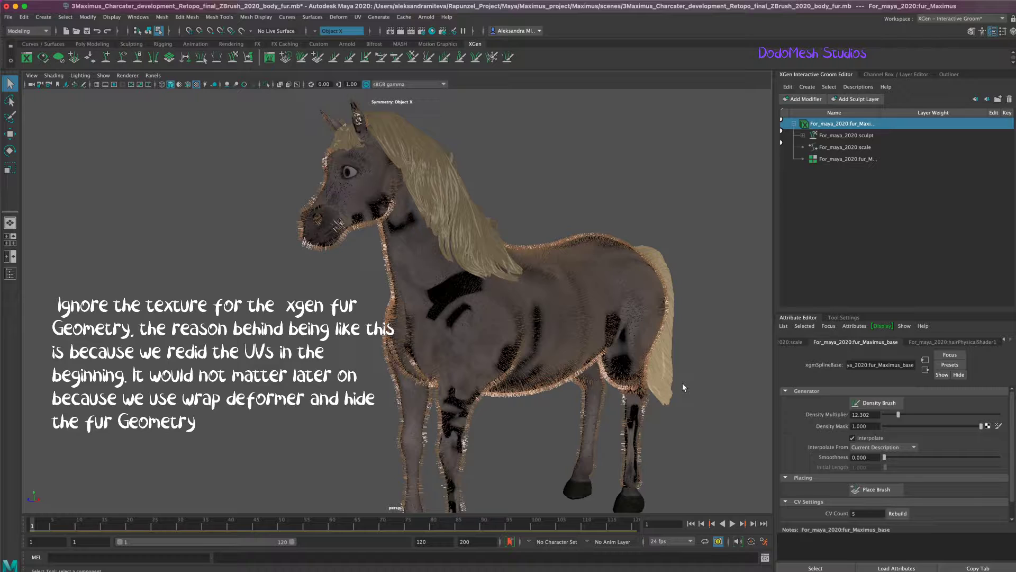
alt+right_drag(682, 383, 713, 383)
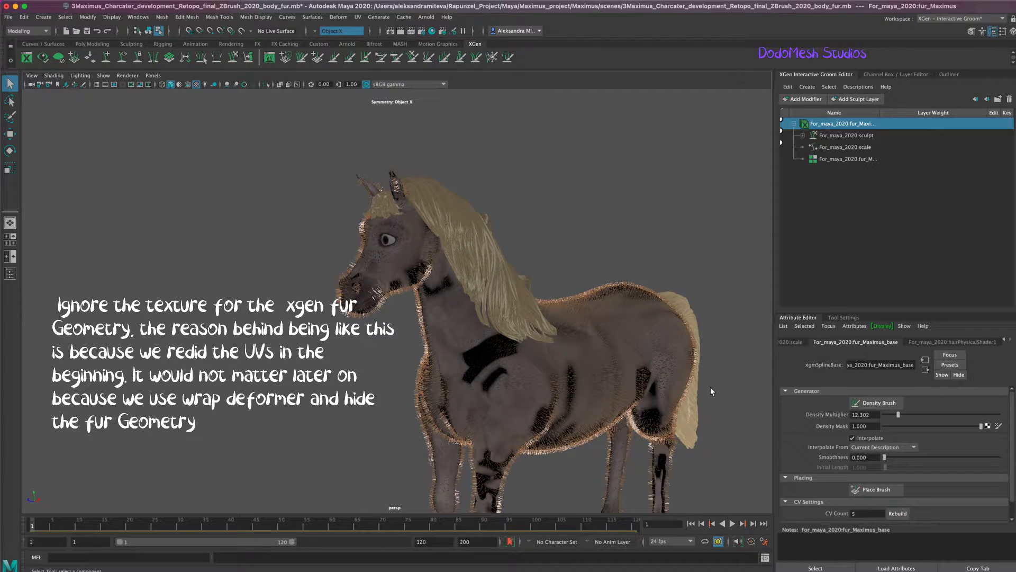
Step: Try a fur Scale of 0.586, then undo to keep it at 0.2
alt+drag(710, 392, 718, 387)
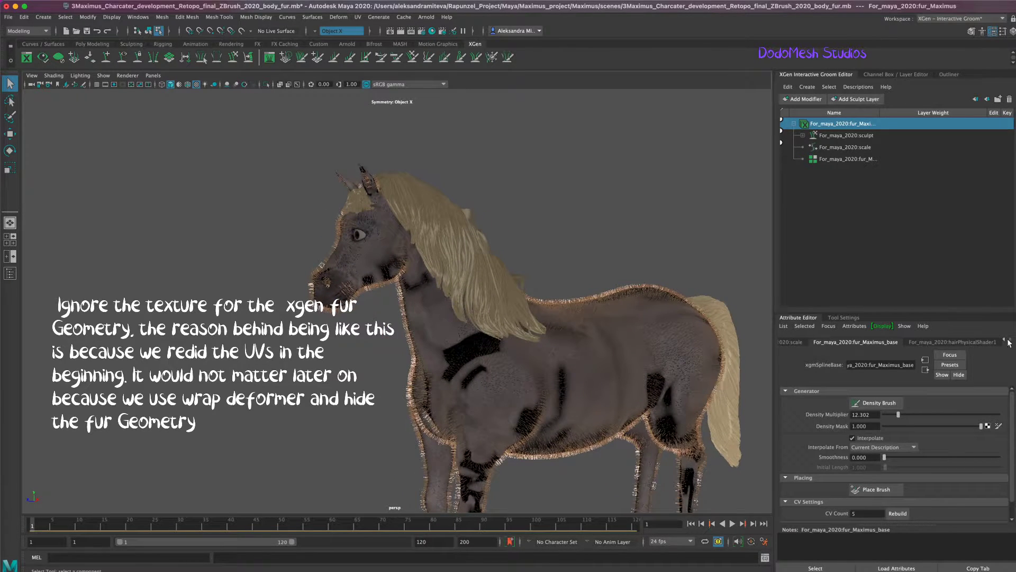
click(795, 341)
drag(888, 422, 889, 424)
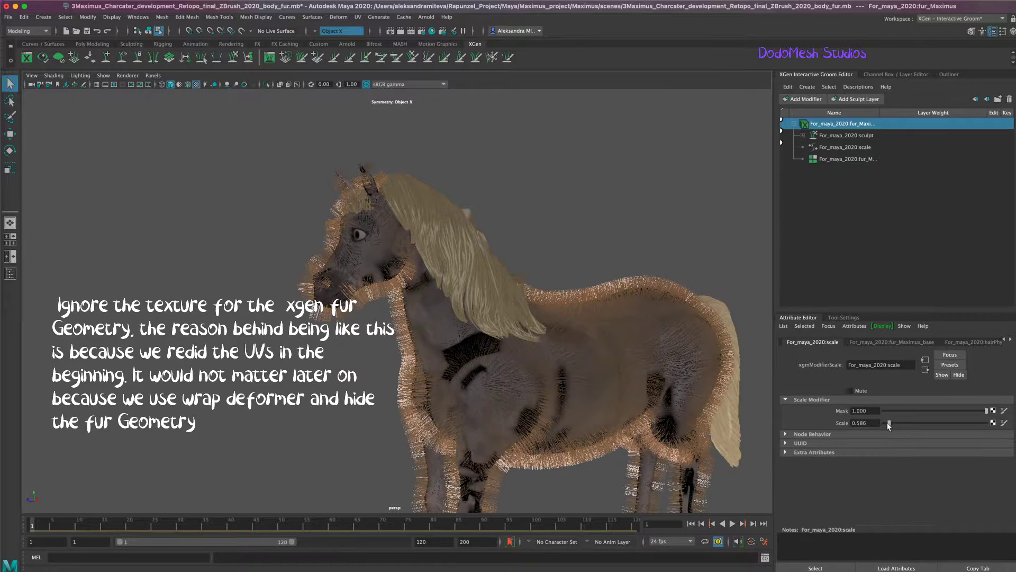
key(ctrl+z)
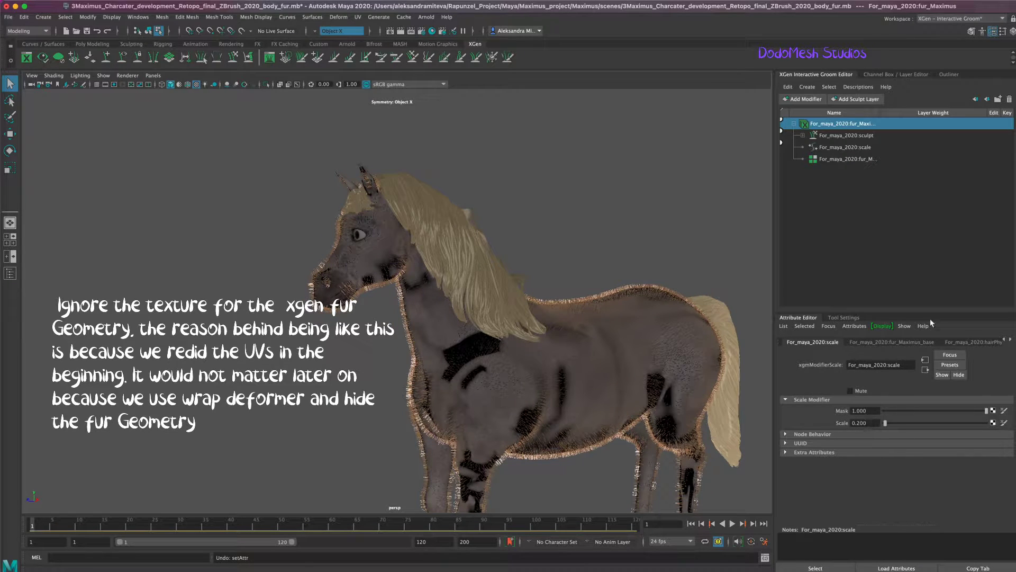
Step: Activate Sculpt Layer 1 of the sculpt modifier with the Comb Brush
click(831, 136)
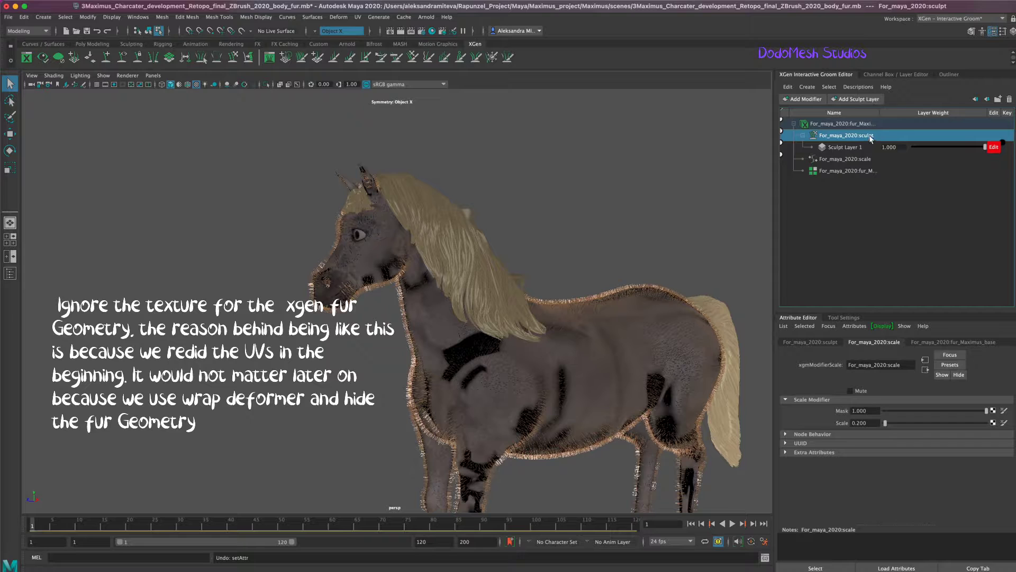
click(856, 149)
mouse_move(741, 217)
alt+mouse_down()
mouse_move(618, 318)
mouse_move(676, 320)
alt+mouse_up()
scroll(676, 320, up, 5)
mouse_move(532, 358)
alt+mouse_down()
mouse_move(612, 351)
mouse_move(617, 334)
mouse_move(598, 334)
alt+mouse_up()
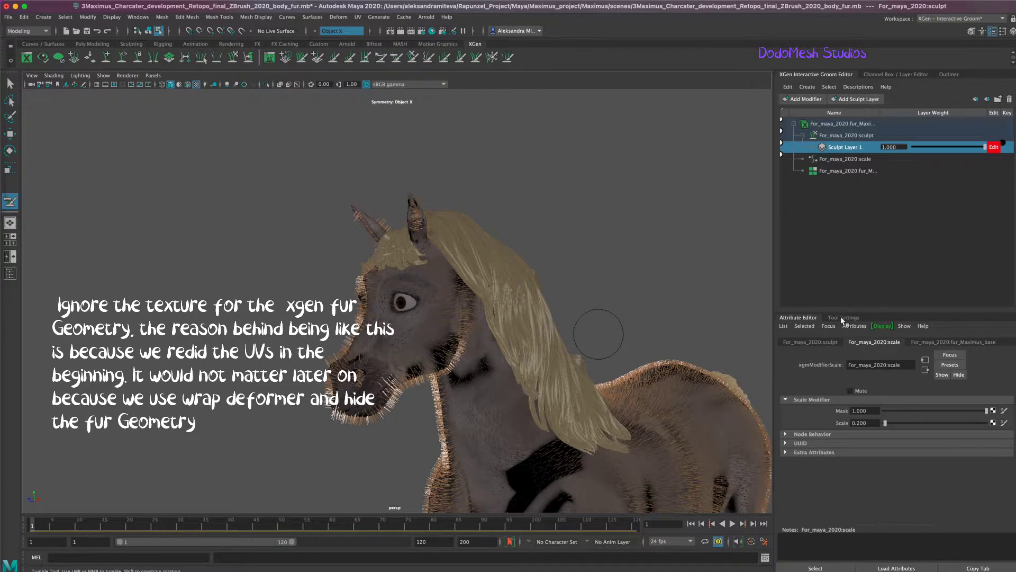
Step: Turn off Collide with Meshes for the comb brush and frame the horse's head
click(843, 318)
click(843, 380)
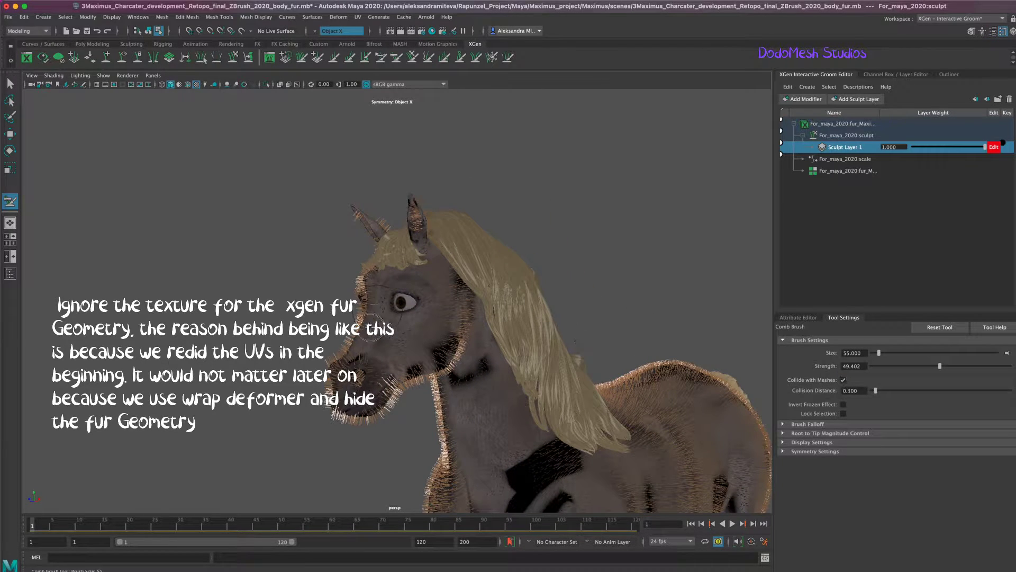
click(844, 379)
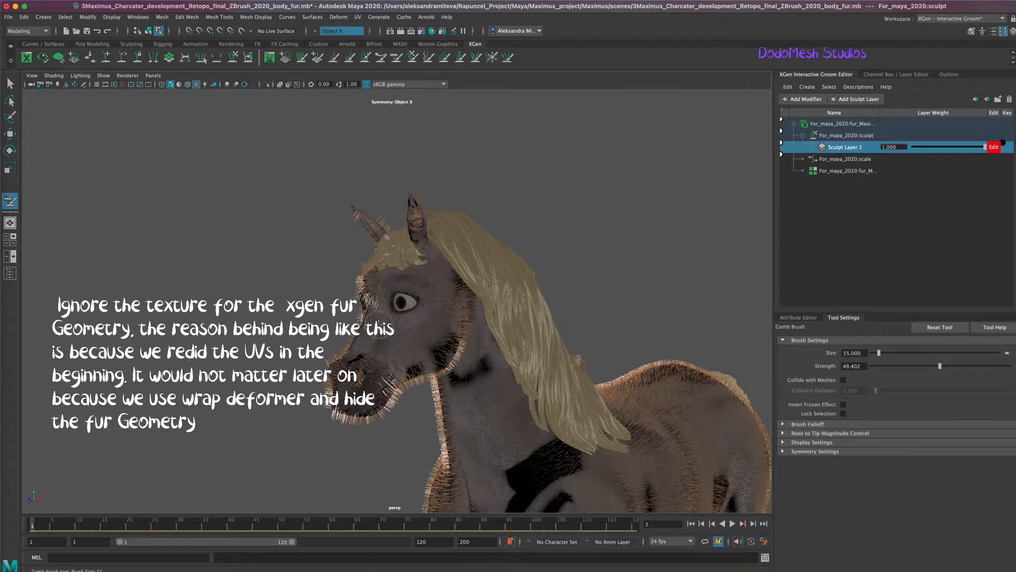
alt+drag(392, 342, 559, 281)
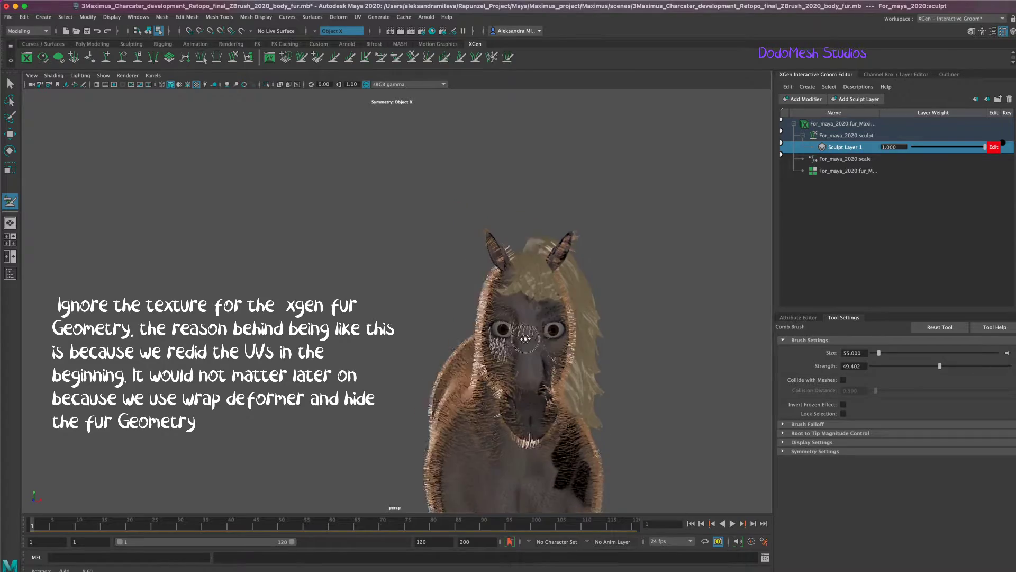
scroll(559, 281, up, 5)
alt+middle_drag(530, 275, 462, 260)
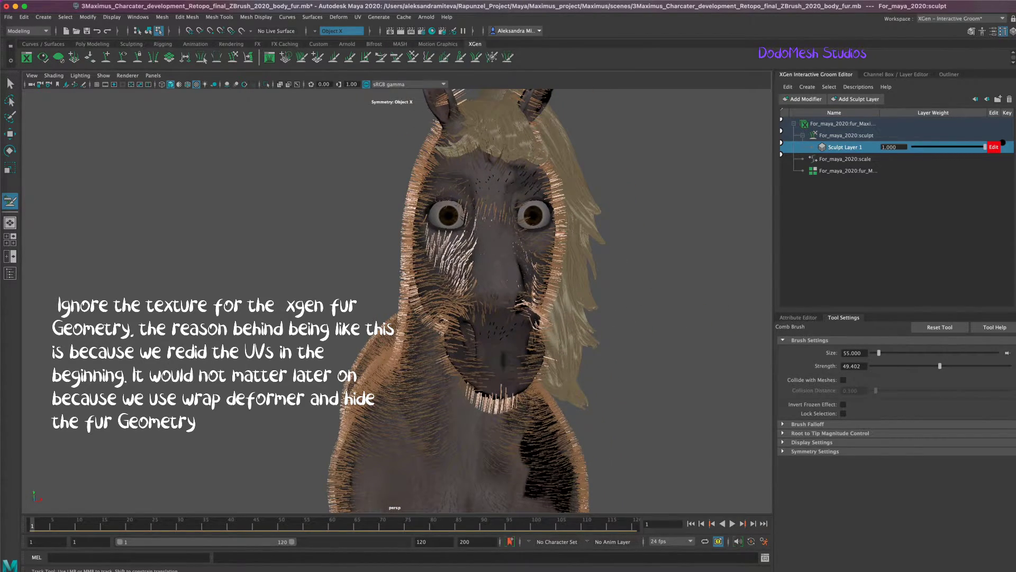
alt+drag(461, 261, 614, 326)
alt+middle_drag(614, 327, 475, 278)
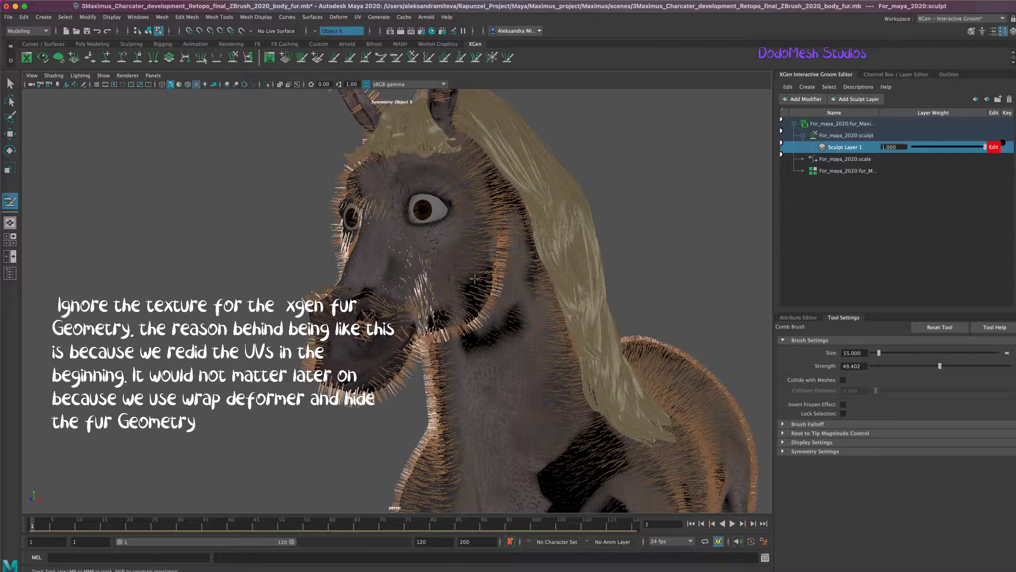
alt+drag(395, 415, 384, 416)
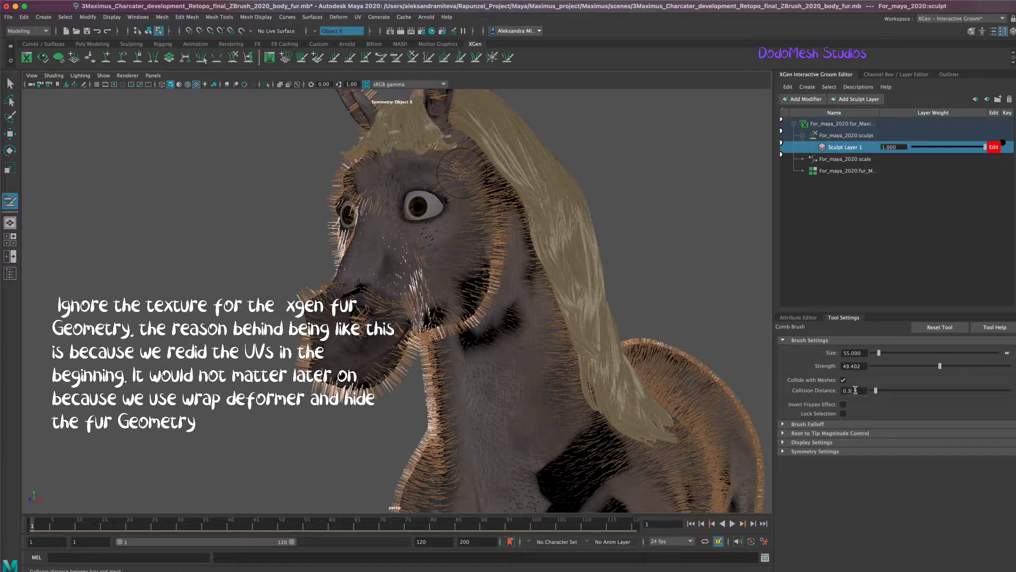
Step: Comb the cheek, jaw and muzzle fur into curved arcs
mouse_move(455, 163)
mouse_down()
mouse_move(369, 441)
mouse_move(466, 249)
mouse_move(651, 386)
mouse_move(703, 323)
mouse_up()
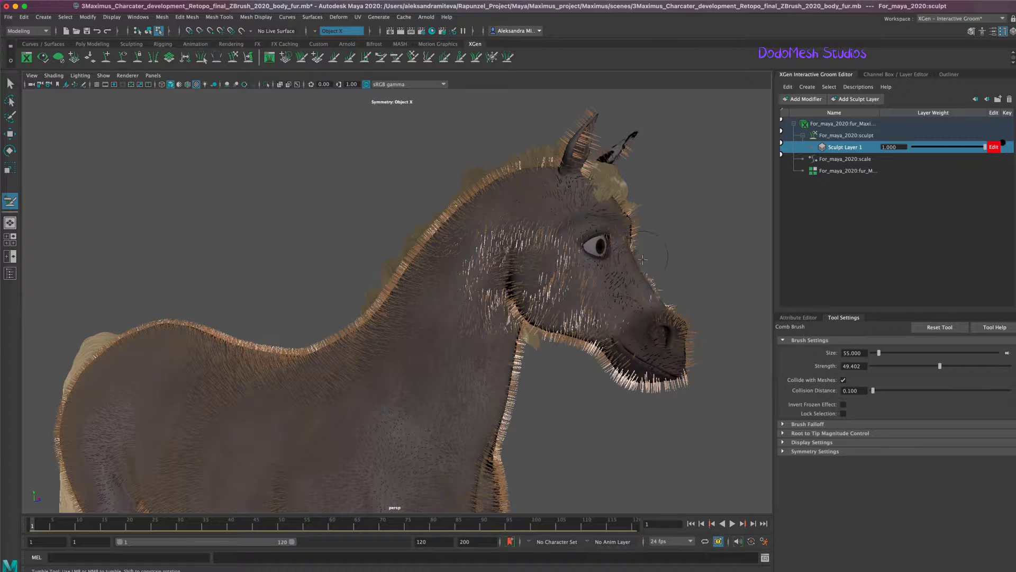
drag(585, 342, 494, 289)
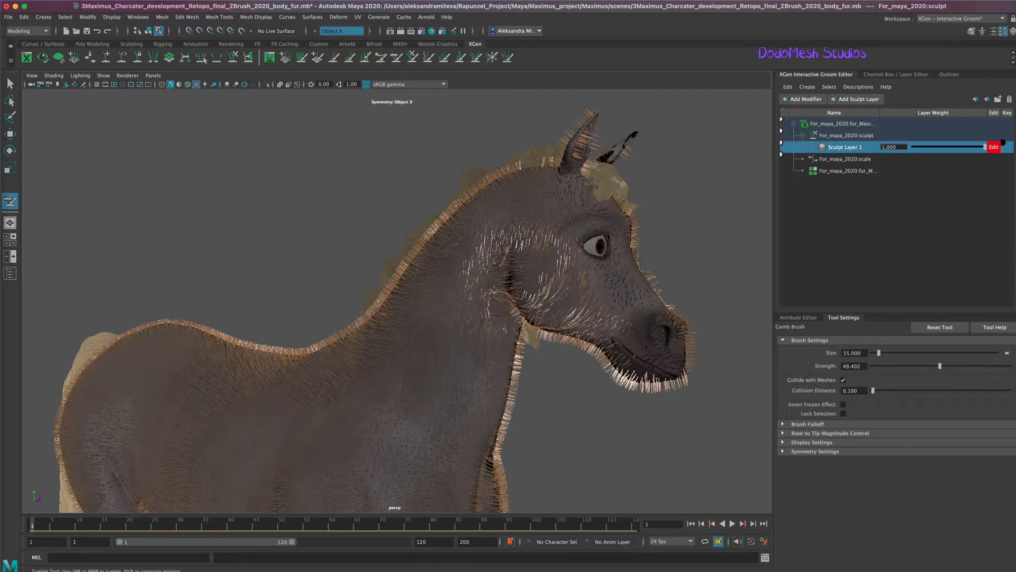
alt+drag(640, 442, 627, 393)
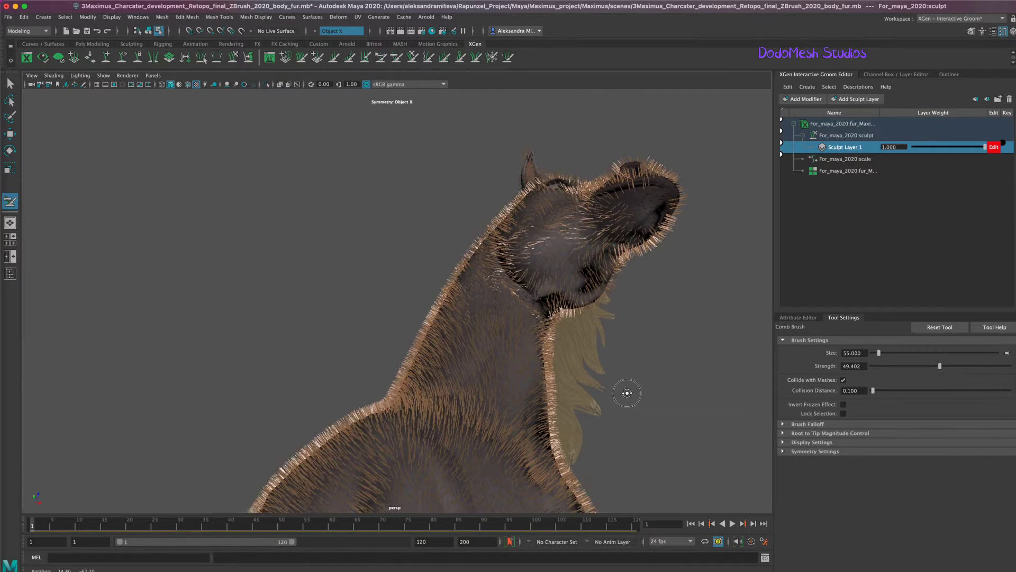
click(843, 380)
drag(641, 201, 586, 227)
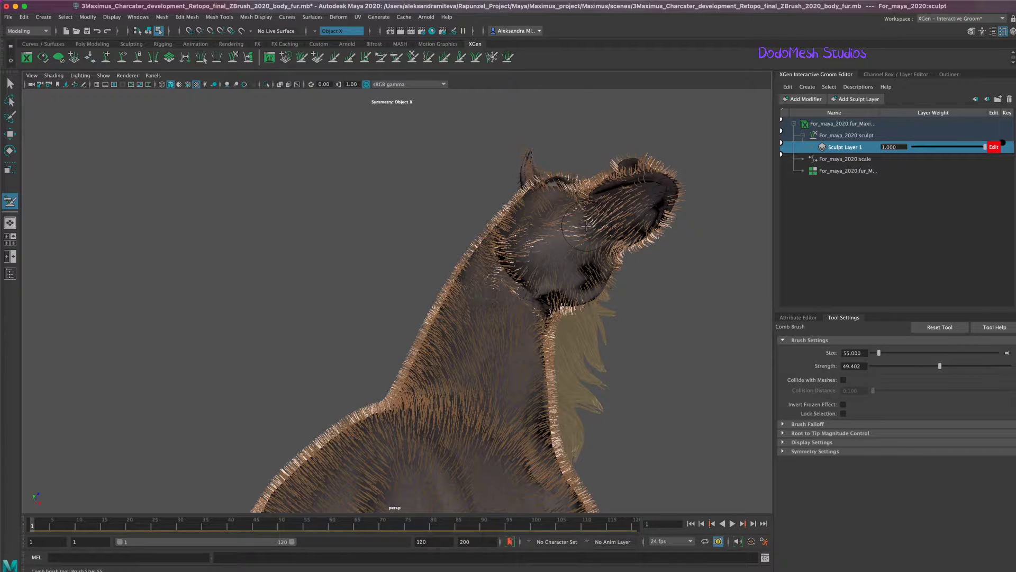
Step: Rename the sculpt modifier to main_groom
double_click(866, 135)
text(mai)
text(room)
key(Return)
click(845, 148)
Step: From a side view of the head, comb the cheek fur up from the mouth toward the eye
mouse_move(677, 250)
alt+mouse_down()
mouse_move(649, 336)
mouse_move(617, 336)
mouse_move(678, 251)
alt+mouse_up()
alt+middle_drag(678, 251, 406, 256)
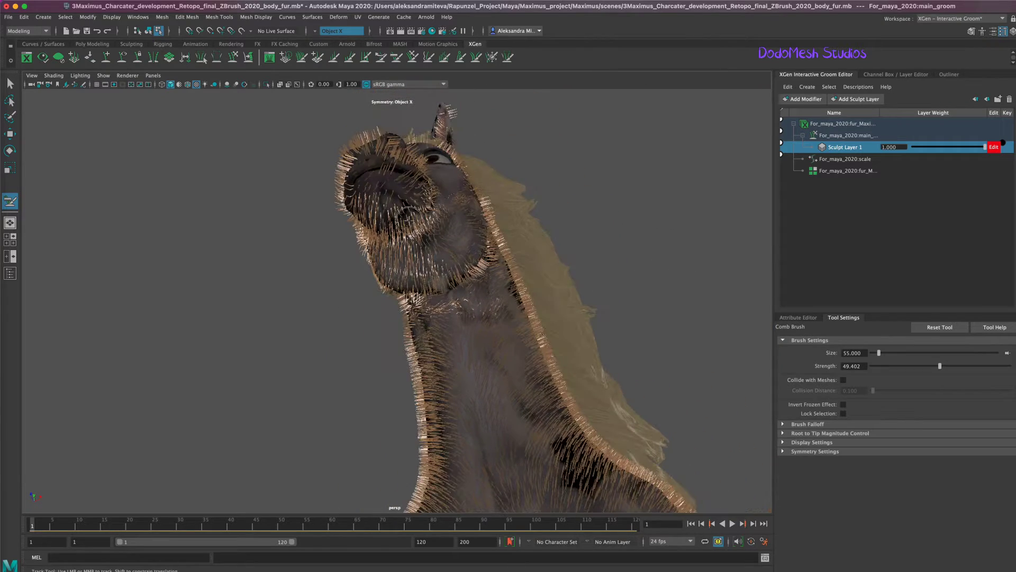
mouse_move(406, 256)
alt+mouse_down()
mouse_move(614, 324)
mouse_move(295, 284)
alt+mouse_up()
mouse_move(313, 390)
mouse_down()
mouse_move(310, 371)
mouse_move(353, 320)
mouse_up()
mouse_move(371, 358)
mouse_down()
mouse_move(318, 349)
mouse_move(310, 323)
mouse_move(484, 373)
mouse_move(344, 365)
mouse_up()
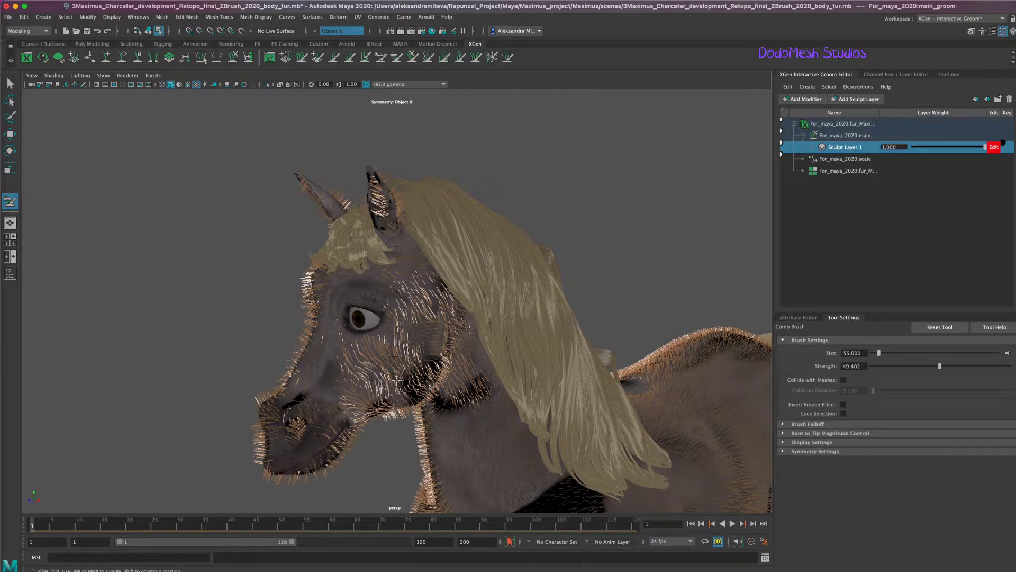
Step: Comb the ear fur flat, plus the forehead fur toward the left ear and eye
mouse_move(395, 389)
alt+mouse_down()
mouse_move(486, 440)
mouse_move(497, 323)
mouse_move(551, 325)
alt+mouse_up()
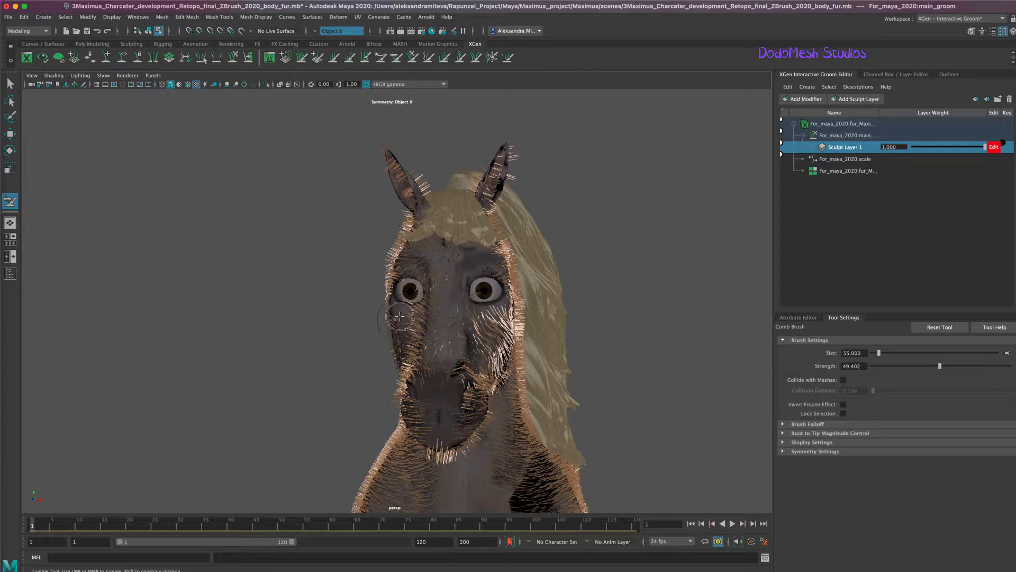
mouse_move(626, 361)
alt+mouse_down()
mouse_move(465, 294)
mouse_move(698, 356)
mouse_move(538, 379)
alt+mouse_up()
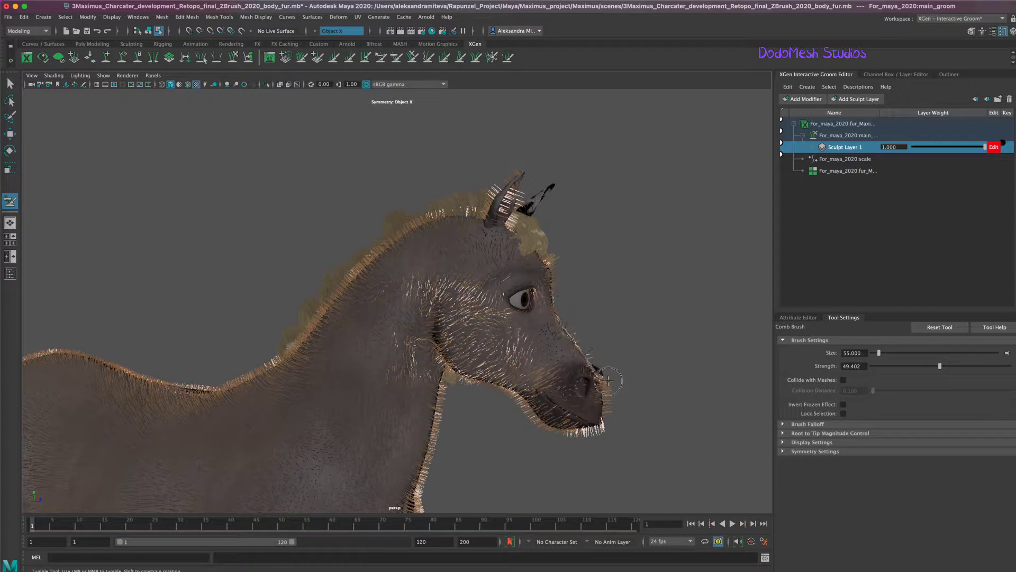
mouse_move(642, 408)
alt+mouse_down()
mouse_move(599, 396)
mouse_move(658, 392)
mouse_move(636, 363)
alt+mouse_up()
alt+middle_drag(635, 363, 619, 319)
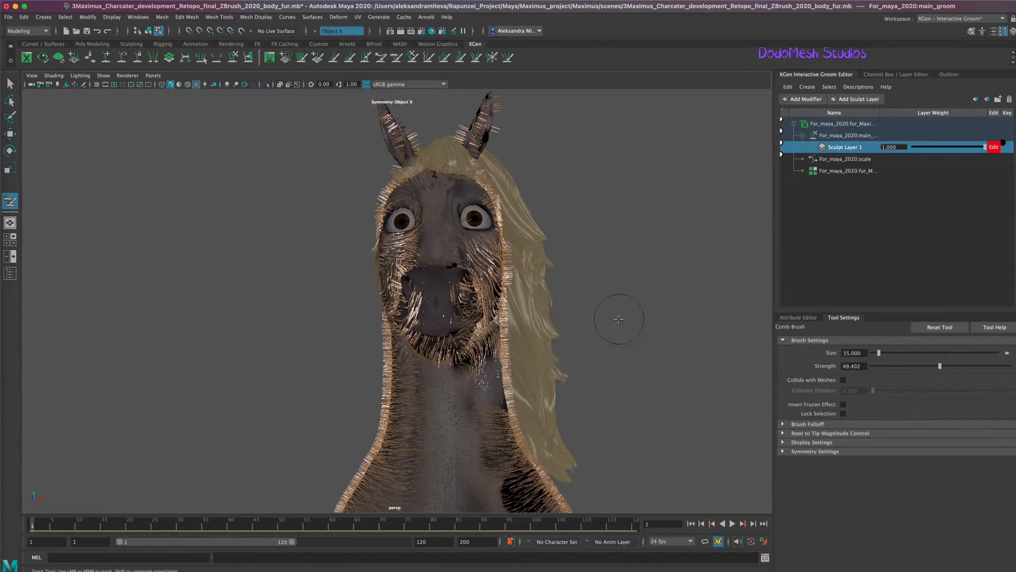
alt+drag(618, 319, 608, 297)
drag(476, 150, 492, 130)
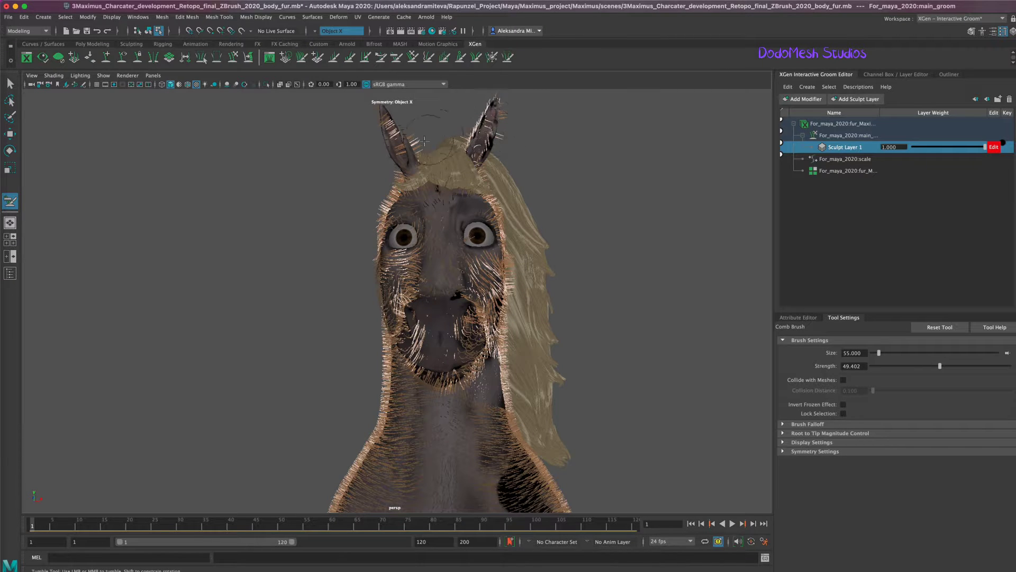
alt+drag(636, 367, 633, 364)
drag(395, 247, 401, 209)
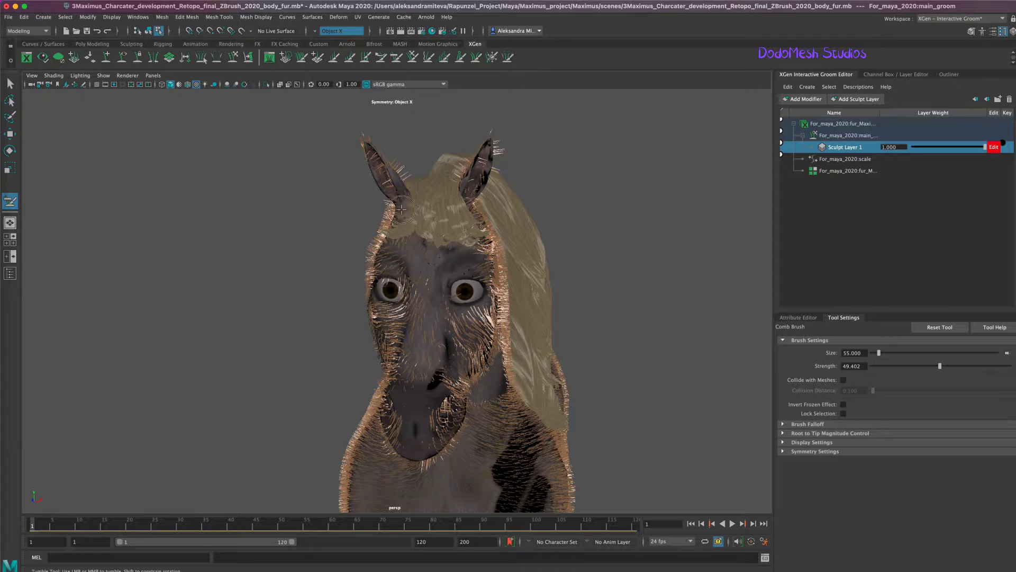
mouse_move(364, 262)
mouse_down()
mouse_move(642, 335)
mouse_move(485, 265)
mouse_move(585, 285)
mouse_move(543, 286)
mouse_up()
mouse_move(351, 337)
alt+mouse_down()
mouse_move(347, 447)
mouse_move(318, 420)
mouse_move(418, 309)
alt+mouse_up()
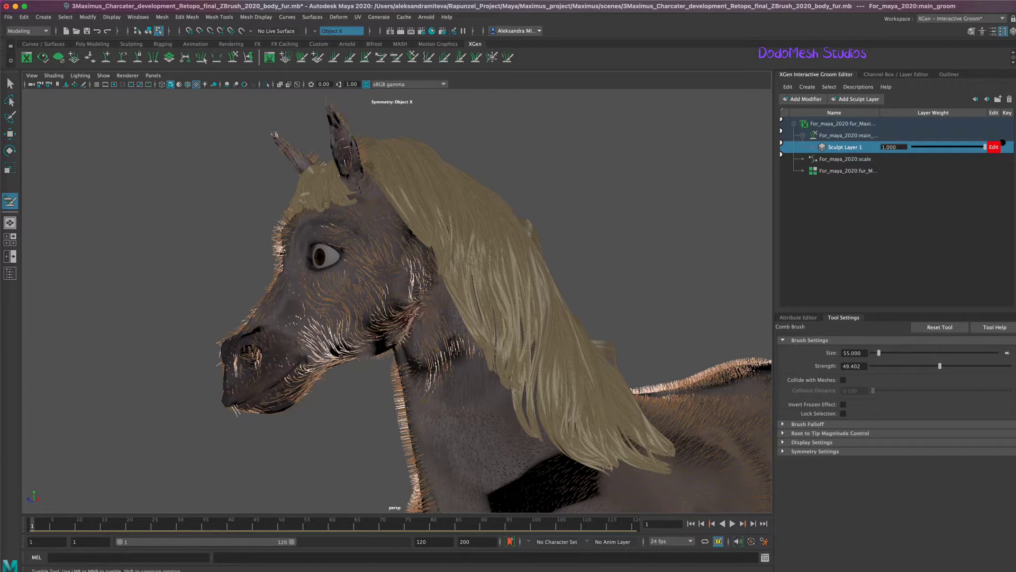
Step: Orbit around the head, neck and mane to inspect the combed fur
mouse_move(344, 460)
alt+mouse_down()
mouse_move(445, 451)
mouse_move(462, 366)
alt+mouse_up()
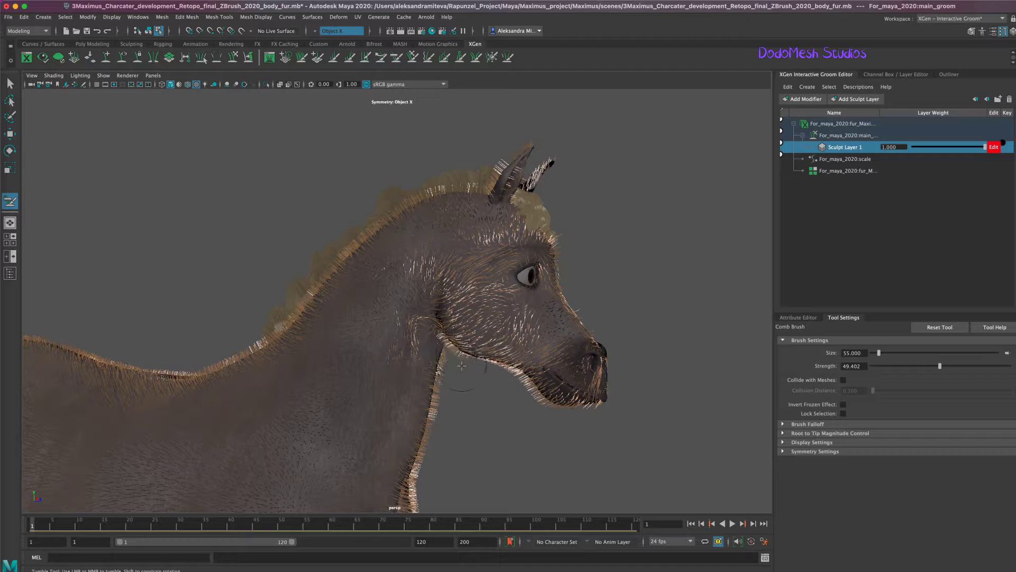
mouse_move(504, 408)
alt+mouse_down()
mouse_move(465, 356)
mouse_move(483, 451)
mouse_move(462, 351)
mouse_move(348, 356)
alt+mouse_up()
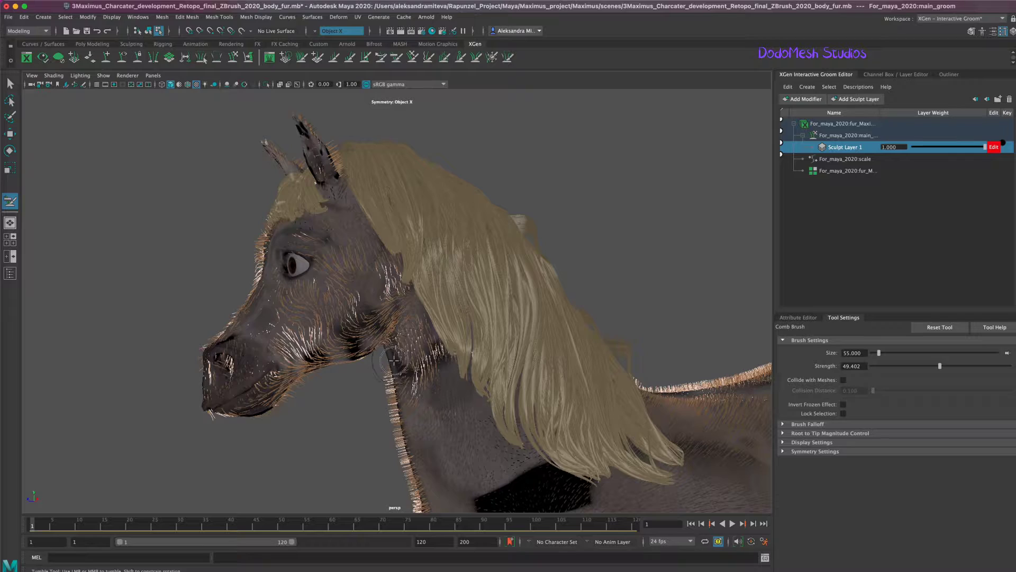
alt+drag(351, 469, 465, 460)
alt+right_drag(426, 336, 530, 368)
mouse_move(530, 368)
alt+middle_down()
mouse_move(553, 256)
mouse_move(449, 225)
alt+middle_up()
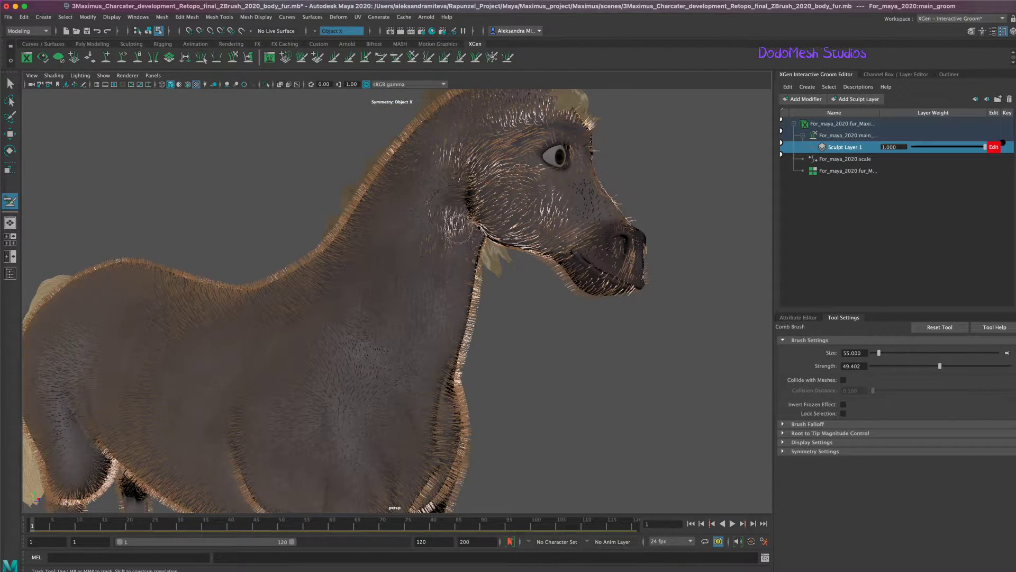
alt+drag(519, 356, 416, 376)
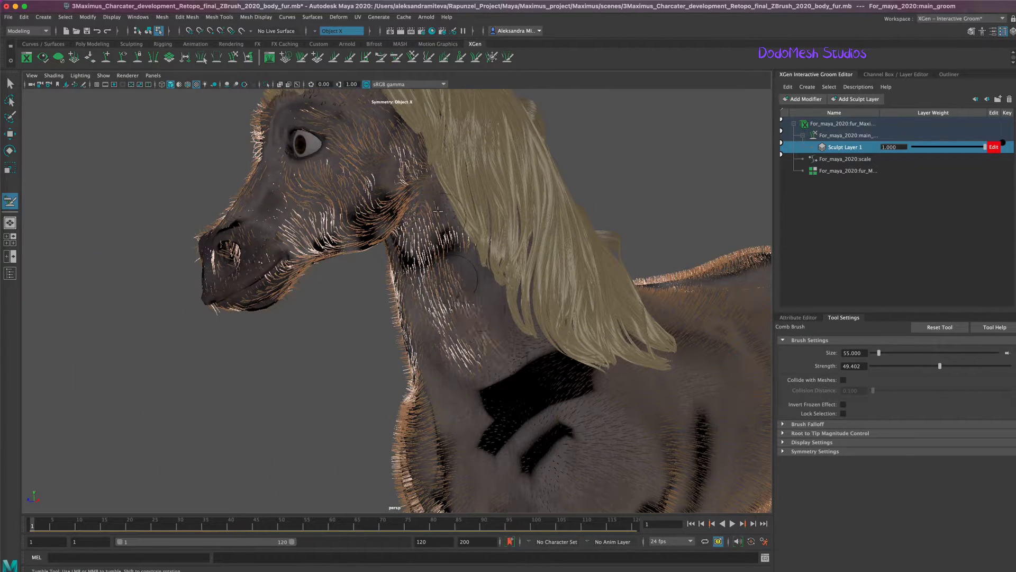
mouse_move(461, 251)
alt+mouse_down()
mouse_move(406, 451)
mouse_move(427, 323)
alt+mouse_up()
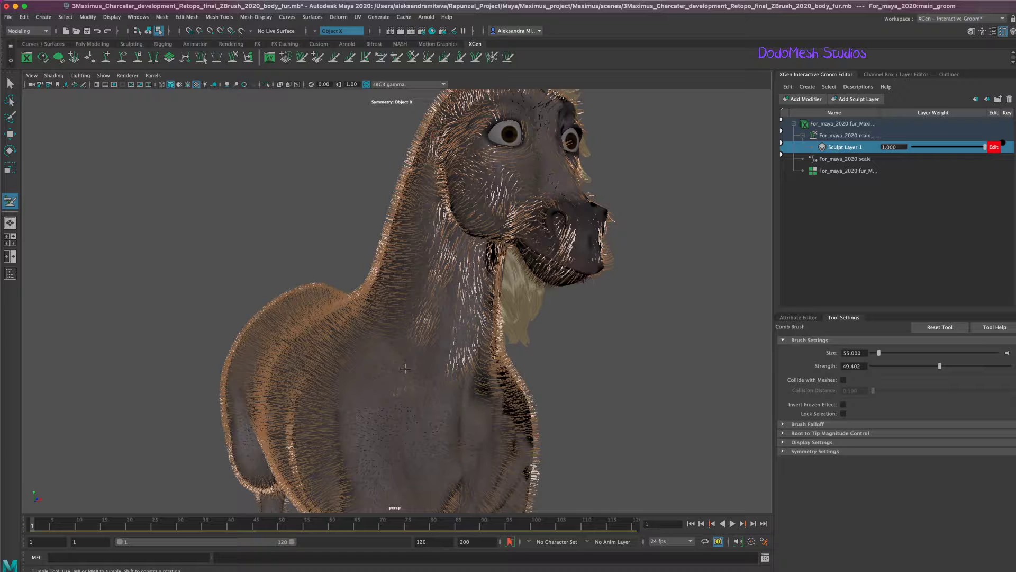
Step: Save the scene with Ctrl+S and reframe the horse side-on with the mane visible
key(ctrl+s)
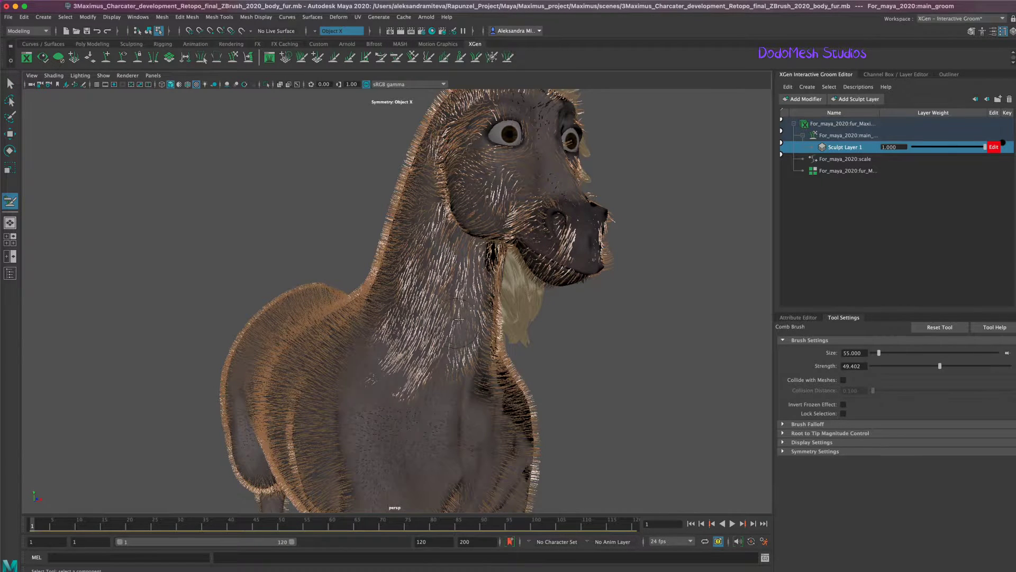
mouse_move(487, 297)
alt+mouse_down()
mouse_move(625, 382)
mouse_move(604, 286)
alt+mouse_up()
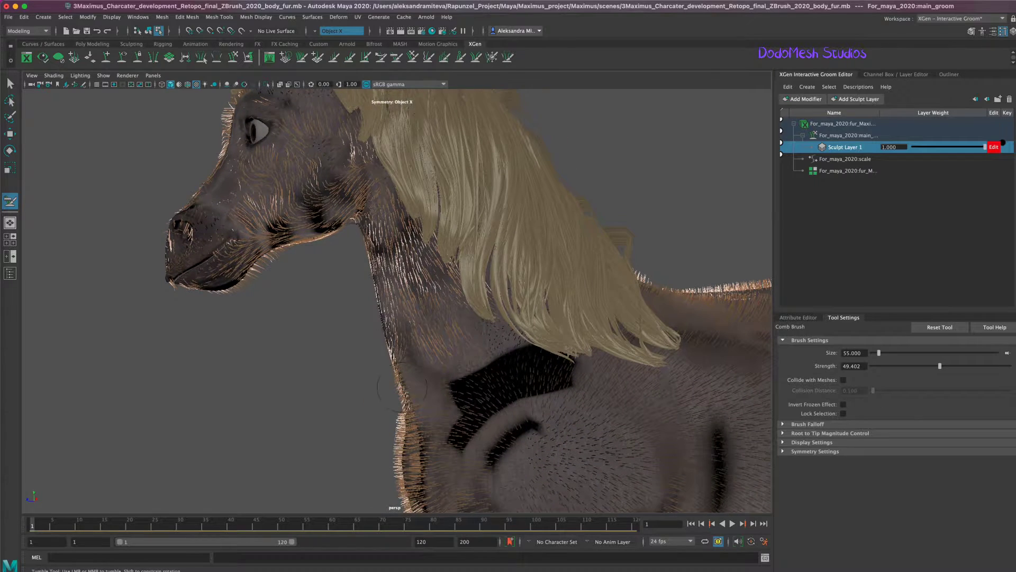
alt+right_drag(602, 279, 593, 239)
alt+middle_drag(585, 227, 590, 261)
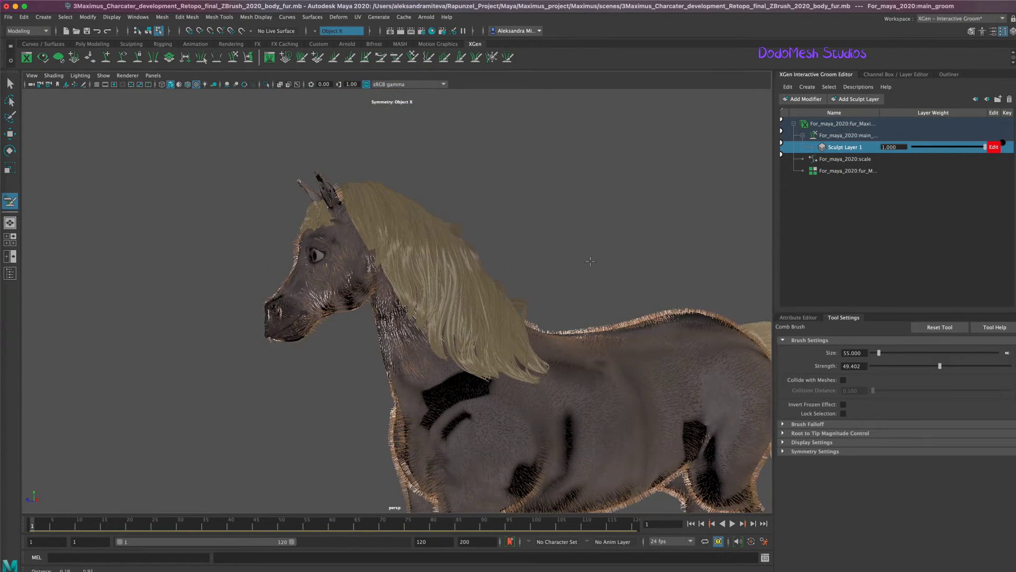
click(10, 273)
Step: Hide pfxHair2 and the blond mane pfxHair1 with H, then return to the groom's sculpt layers
scroll(1003, 239, down, 3)
scroll(1003, 238, down, 5)
scroll(1006, 256, down, 4)
click(860, 221)
key(h)
click(857, 186)
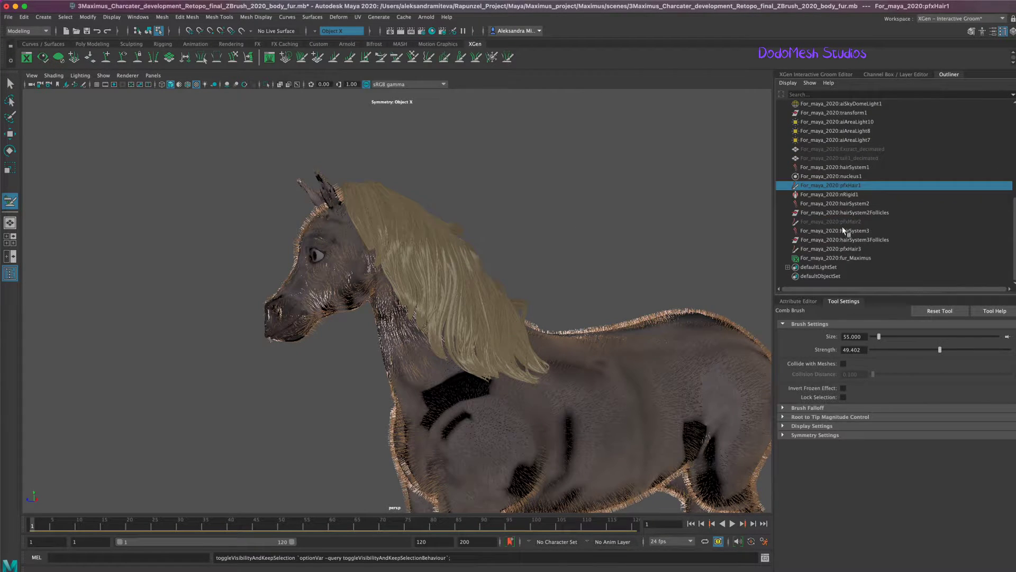
key(h)
click(859, 249)
click(820, 75)
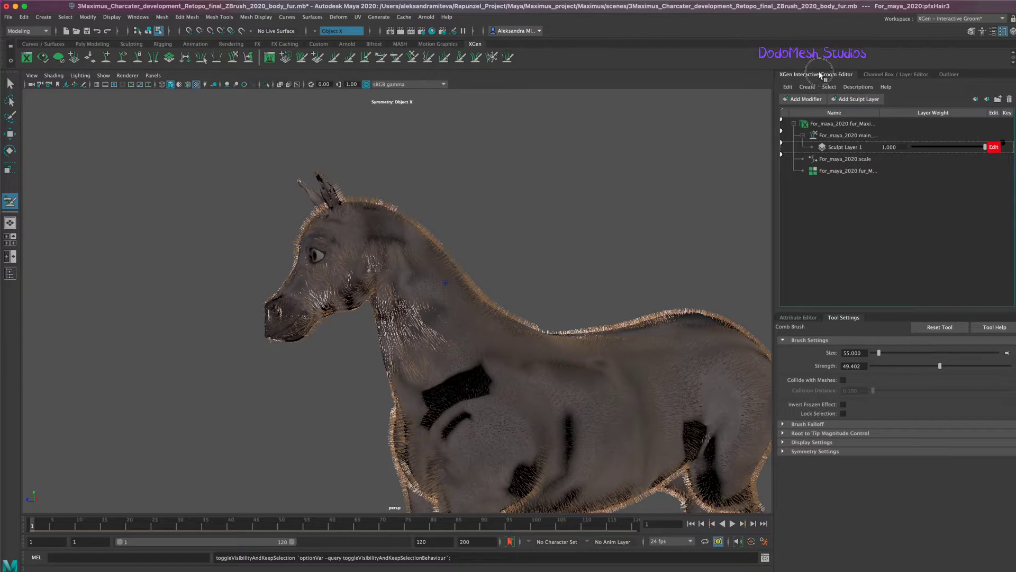
Step: Comb the fur down the front and along the upper neck
drag(428, 322, 398, 362)
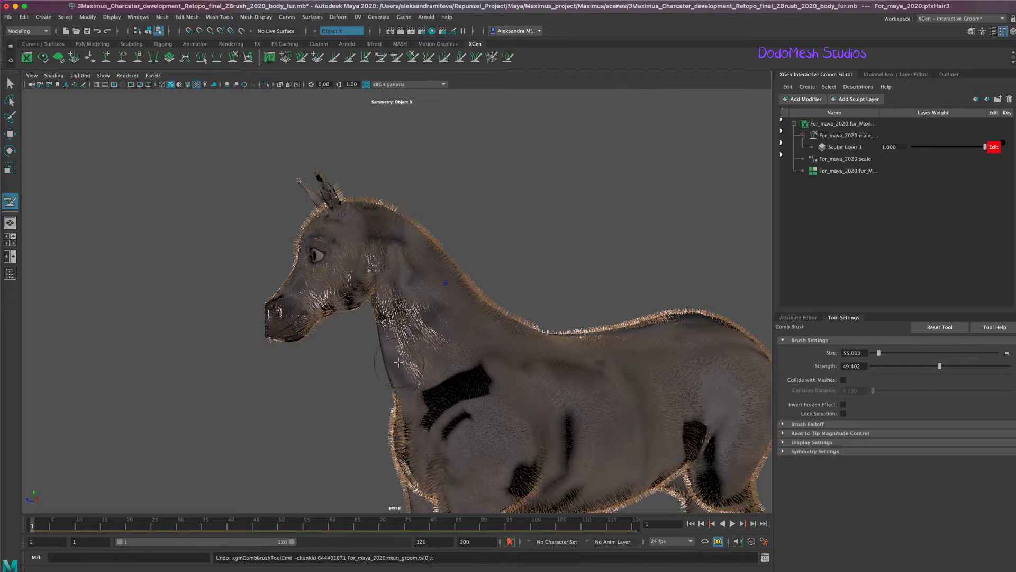
drag(424, 408, 396, 367)
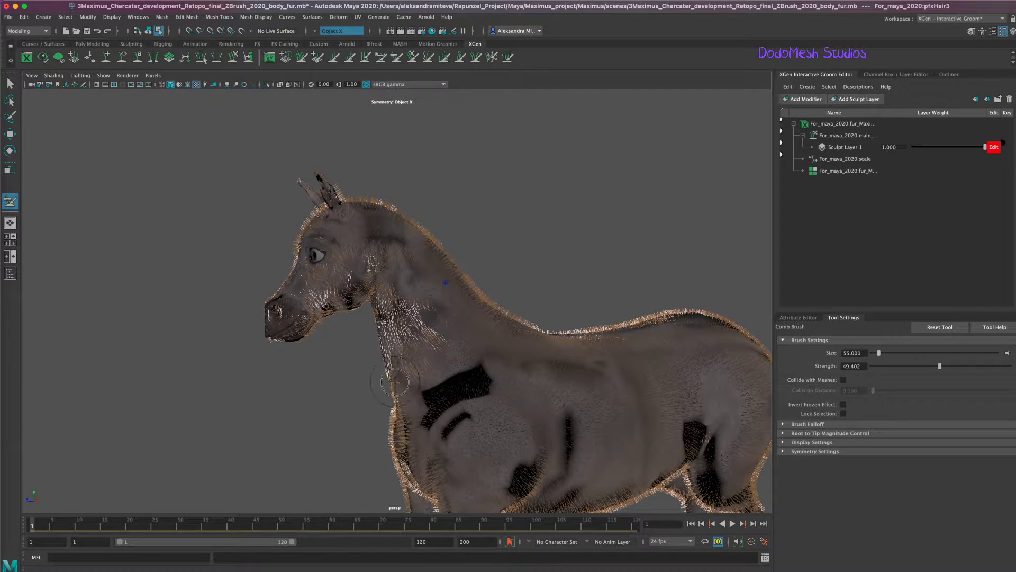
drag(416, 296, 441, 323)
mouse_move(377, 248)
mouse_down()
mouse_move(388, 298)
mouse_move(376, 307)
mouse_up()
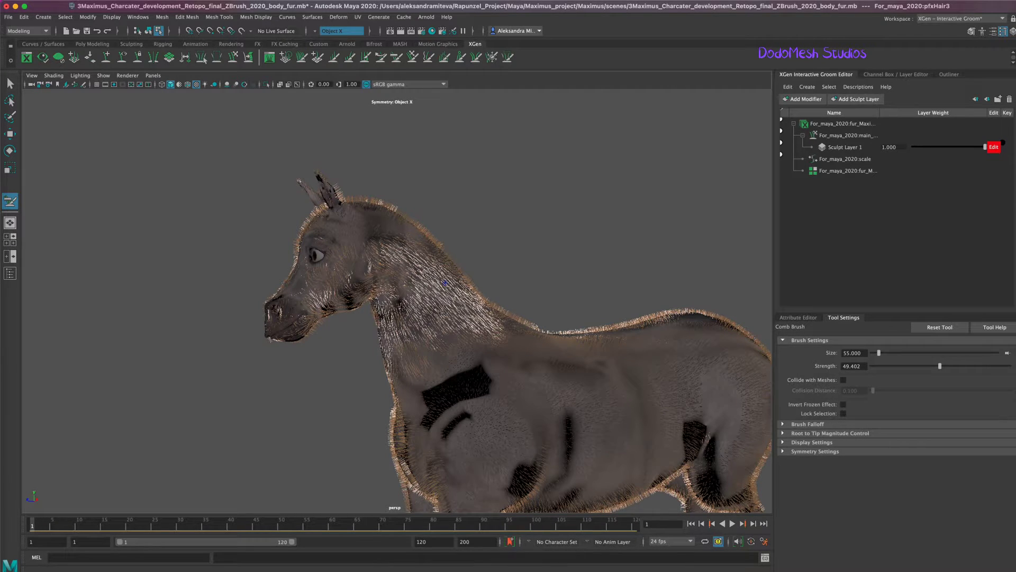
drag(360, 206, 594, 333)
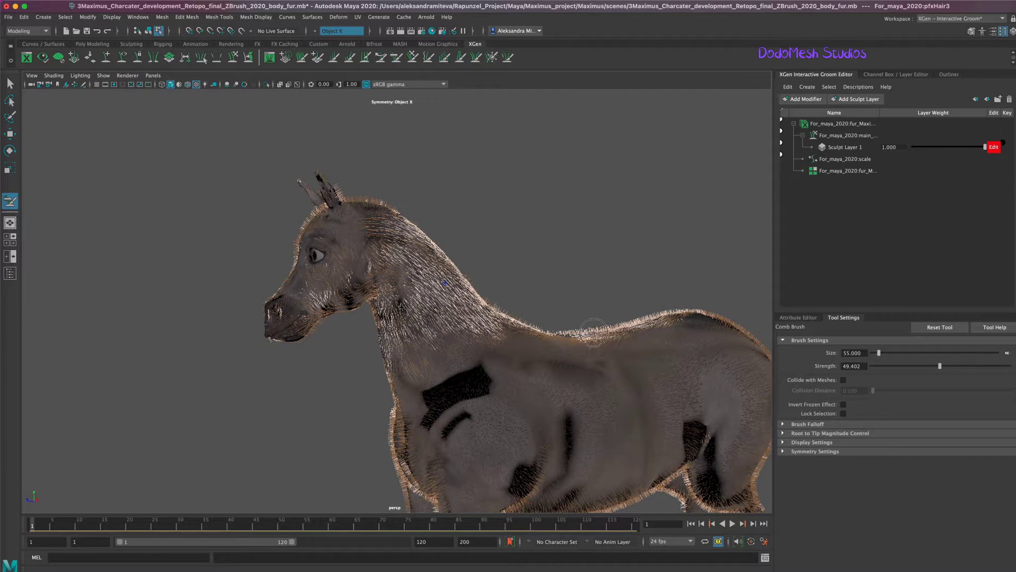
alt+drag(648, 324, 414, 491)
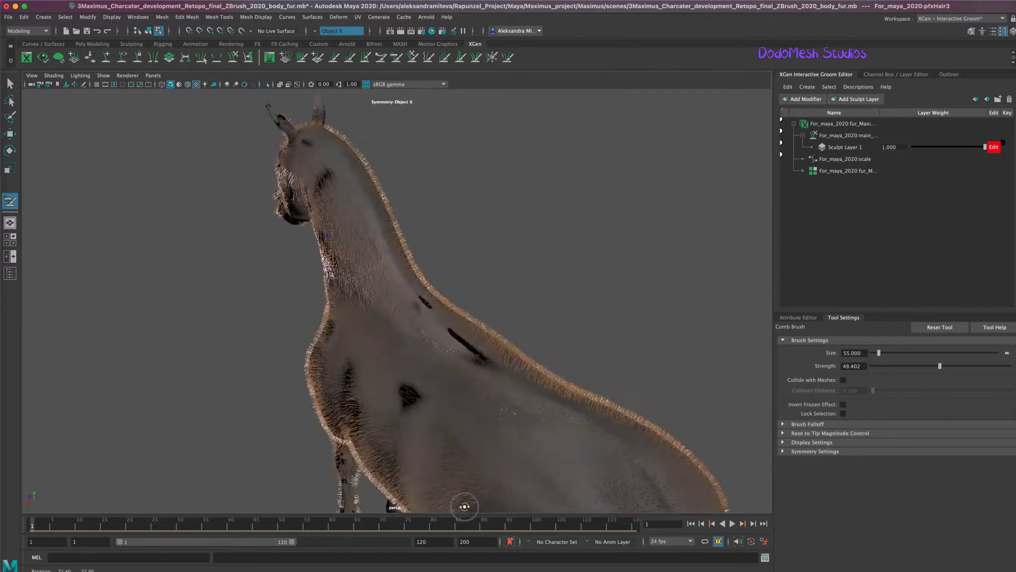
alt+drag(382, 208, 376, 214)
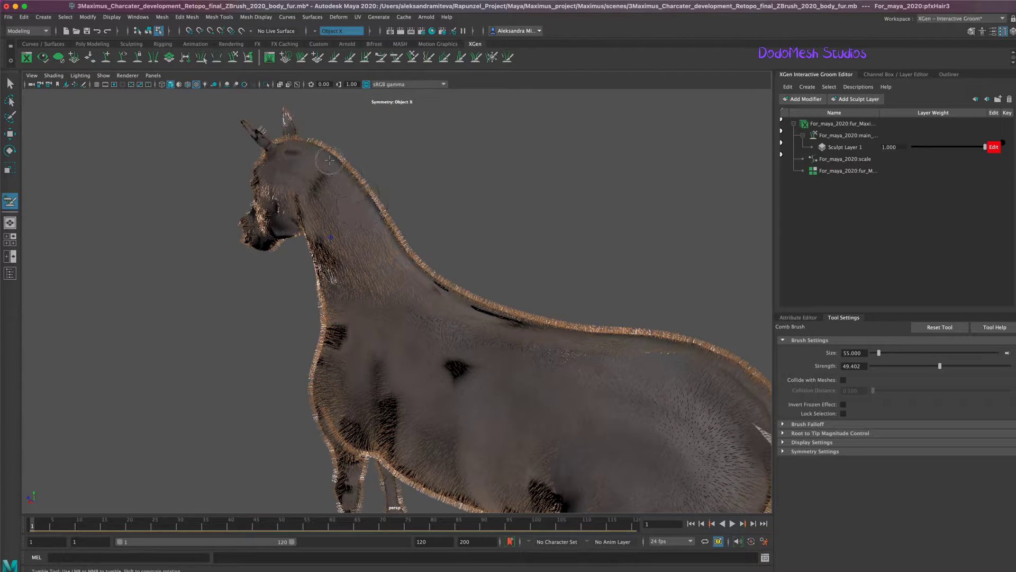
Step: Enlarge the comb to size 93 and comb the crest, back, withers and shoulder fur
drag(318, 135, 421, 227)
drag(462, 200, 482, 200)
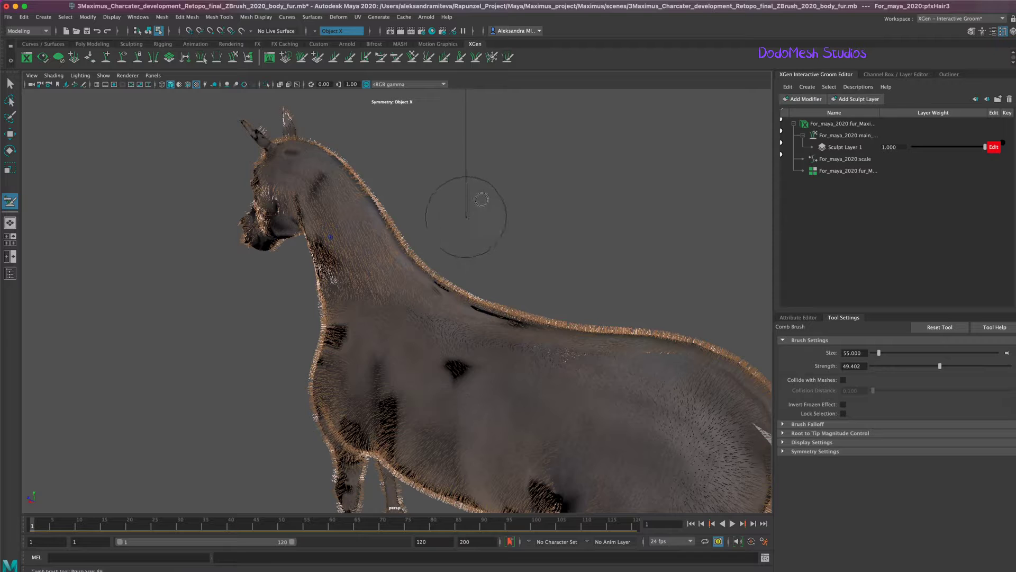
drag(465, 267, 622, 329)
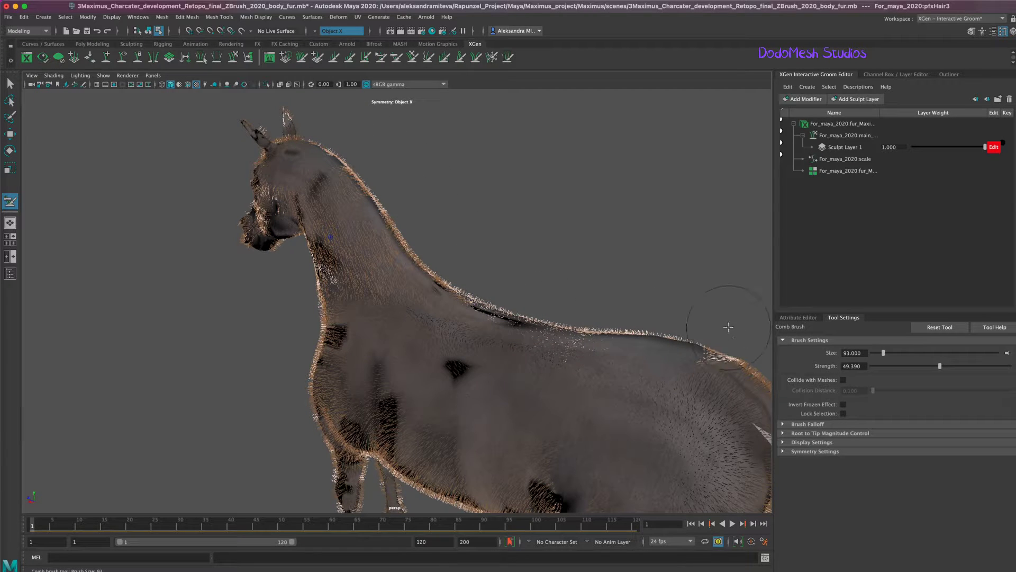
mouse_move(633, 257)
alt+mouse_down()
mouse_move(523, 250)
mouse_move(409, 265)
alt+mouse_up()
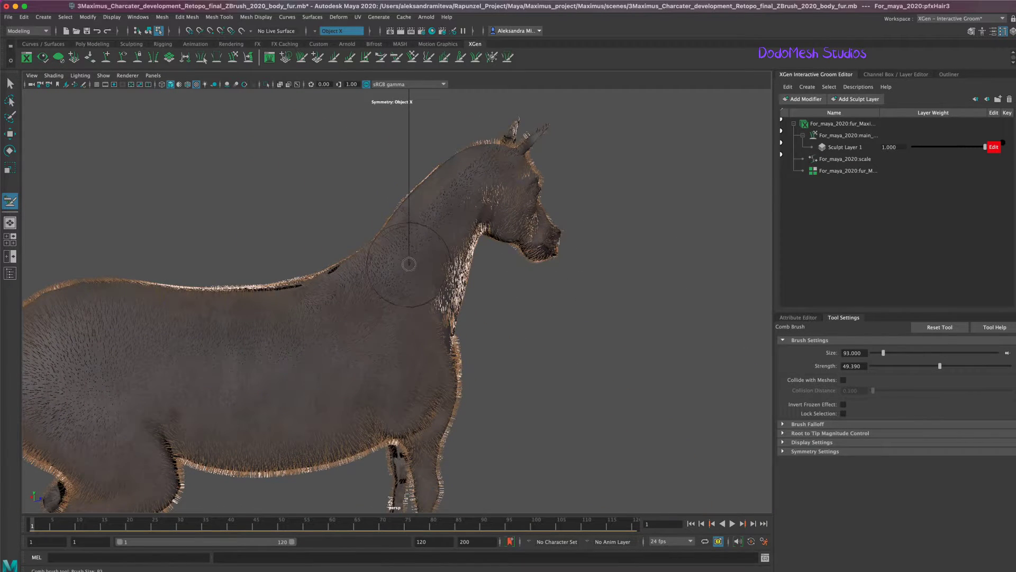
drag(488, 151, 341, 267)
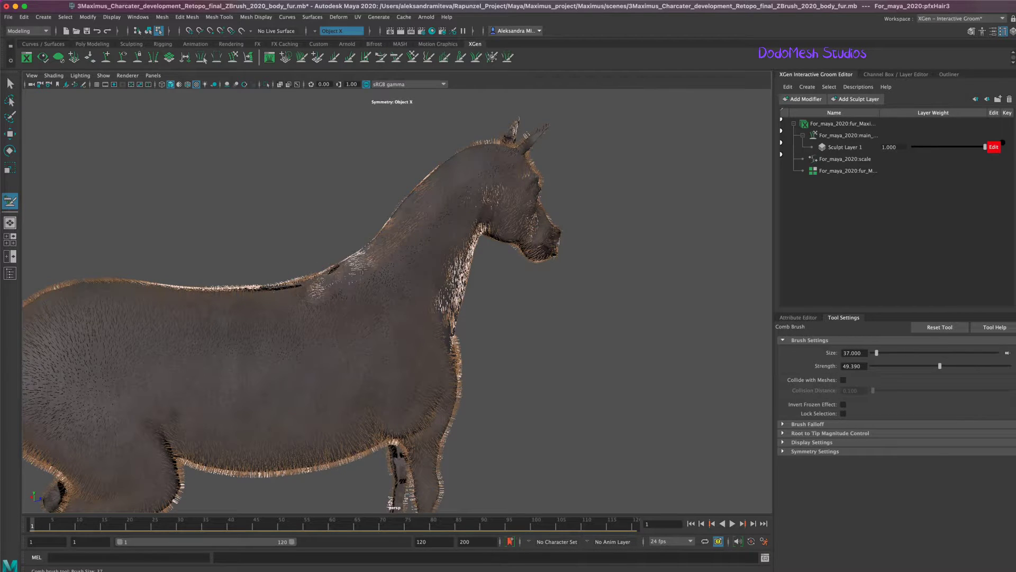
alt+drag(331, 283, 414, 195)
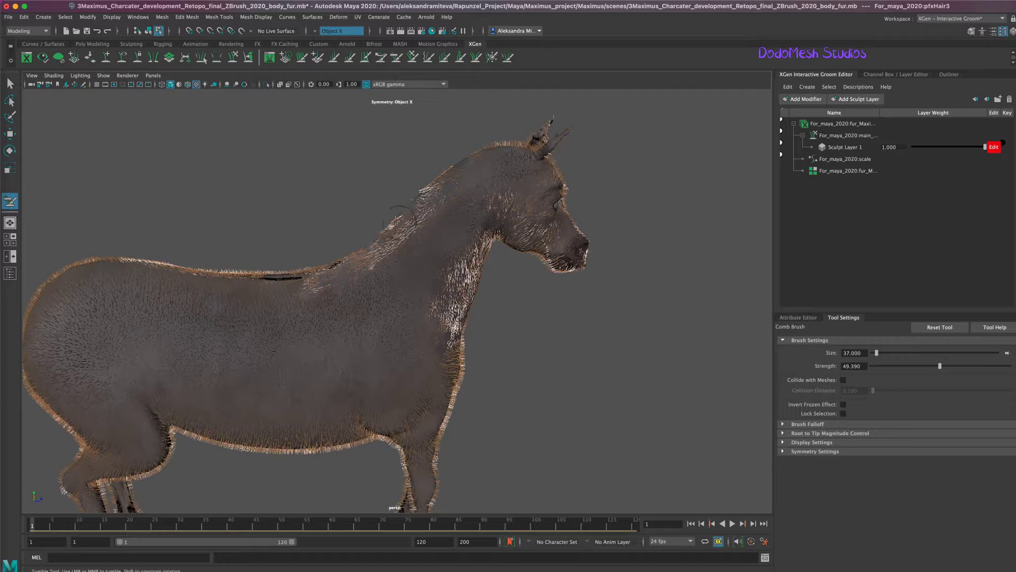
mouse_move(440, 254)
mouse_down()
mouse_move(400, 334)
mouse_move(538, 410)
mouse_up()
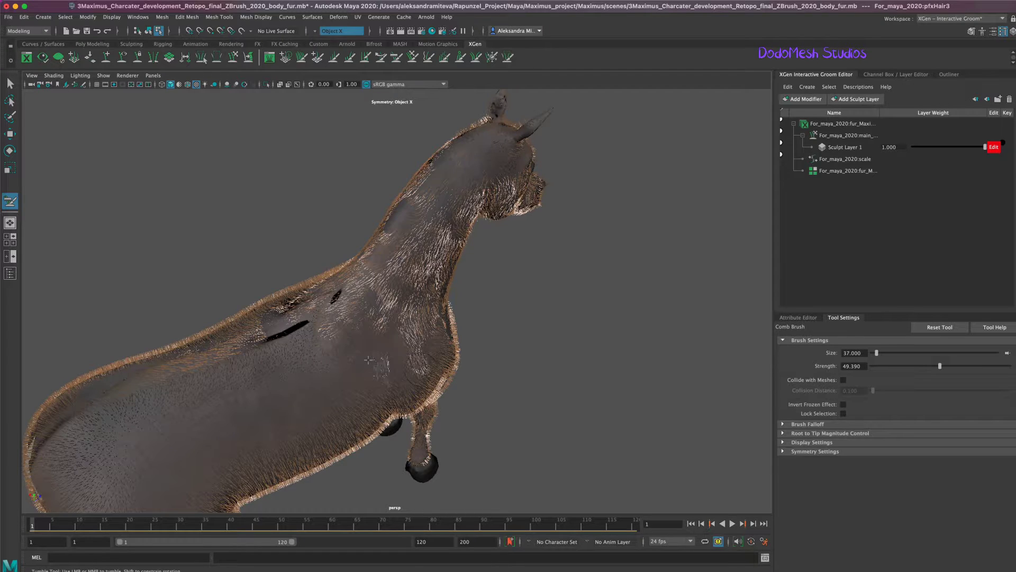
Step: Comb the fur across the barrel and along the belly toward the shoulder
mouse_move(357, 372)
alt+mouse_down()
mouse_move(499, 340)
mouse_move(269, 328)
mouse_move(201, 318)
mouse_move(169, 299)
alt+mouse_up()
mouse_move(254, 323)
mouse_down()
mouse_move(349, 326)
mouse_move(285, 319)
mouse_up()
alt+middle_drag(286, 320, 453, 359)
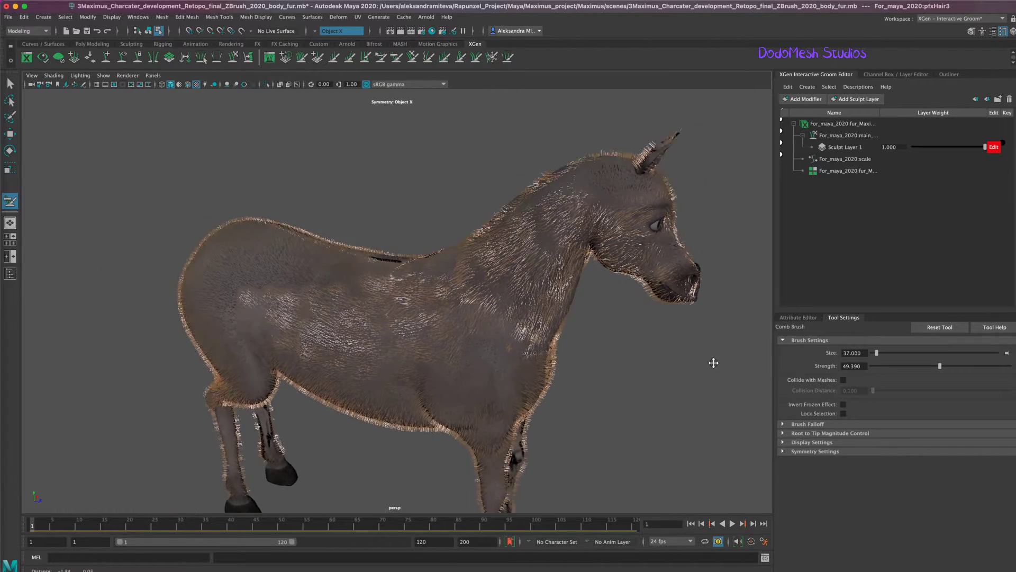
mouse_move(454, 359)
alt+mouse_down()
mouse_move(476, 365)
mouse_move(442, 340)
mouse_move(323, 346)
mouse_move(558, 376)
mouse_move(596, 361)
alt+mouse_up()
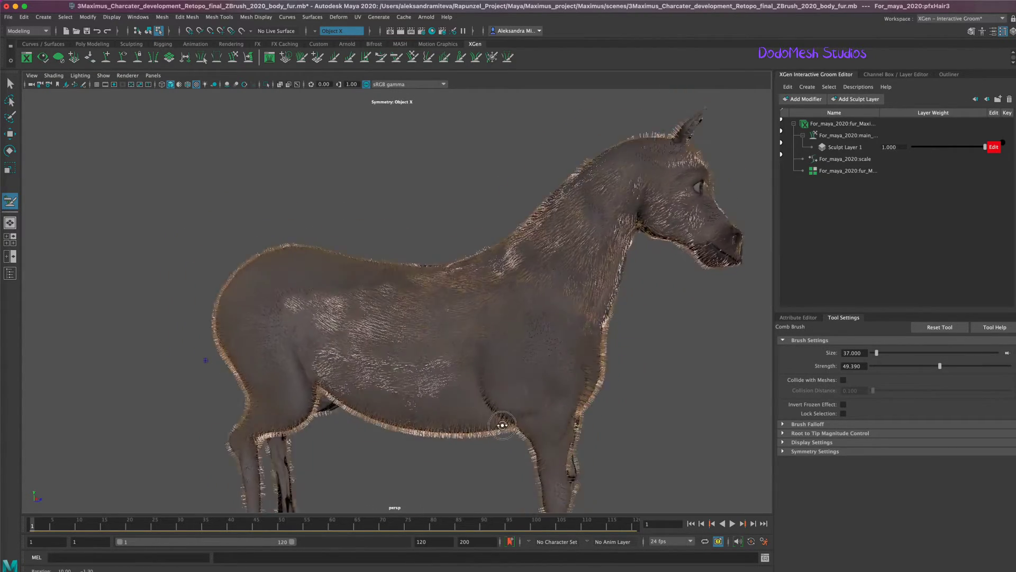
scroll(596, 361, up, 3)
alt+middle_drag(596, 361, 588, 356)
drag(511, 365, 297, 319)
mouse_move(513, 353)
mouse_down()
mouse_move(540, 424)
mouse_move(587, 428)
mouse_move(552, 461)
mouse_move(453, 371)
mouse_up()
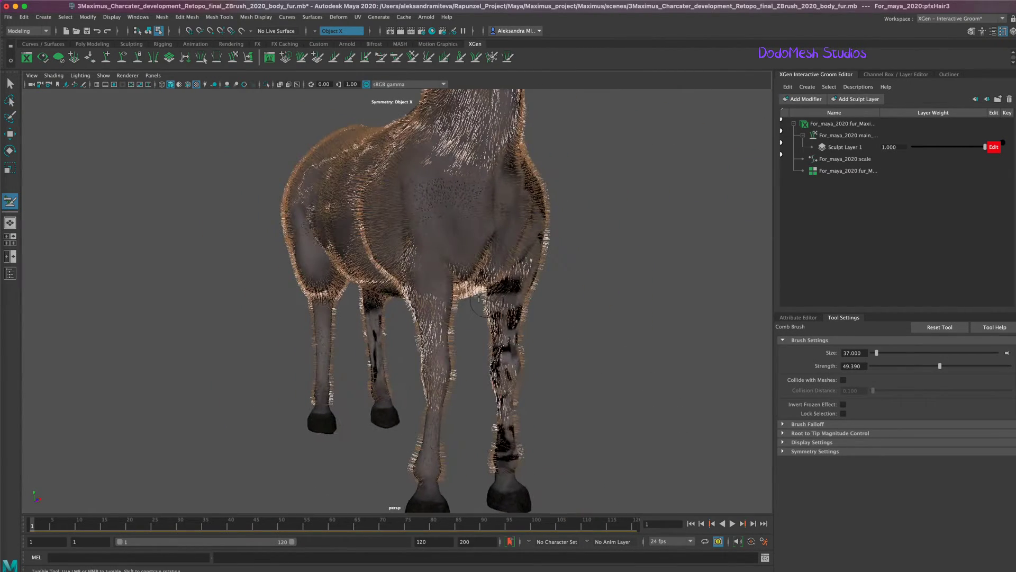
Step: Comb the fur down the middle leg and orbit around to view the hindquarters
mouse_move(415, 315)
mouse_down()
mouse_move(410, 459)
mouse_move(677, 422)
mouse_up()
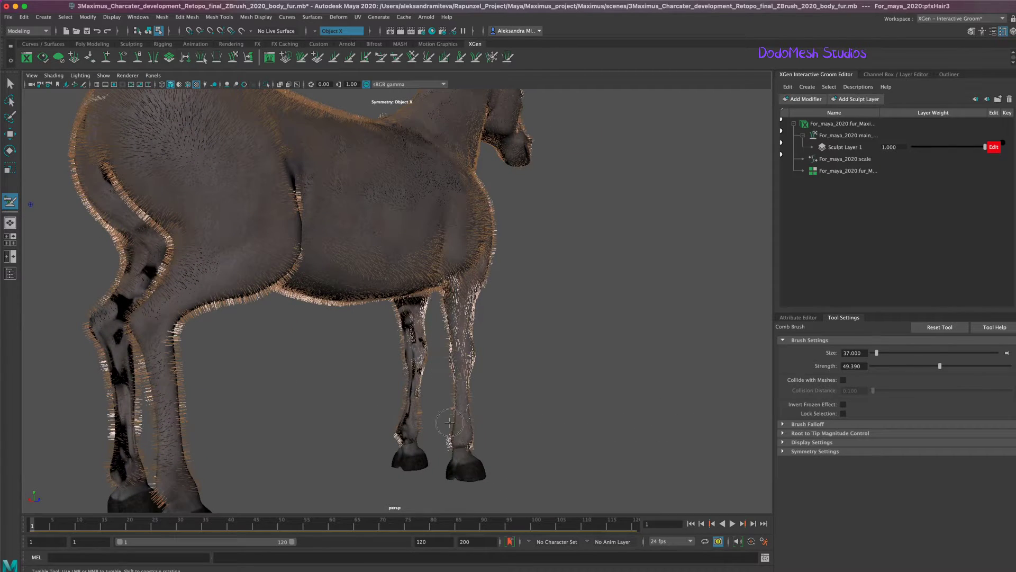
mouse_move(464, 430)
alt+mouse_down()
mouse_move(517, 424)
mouse_move(493, 455)
alt+mouse_up()
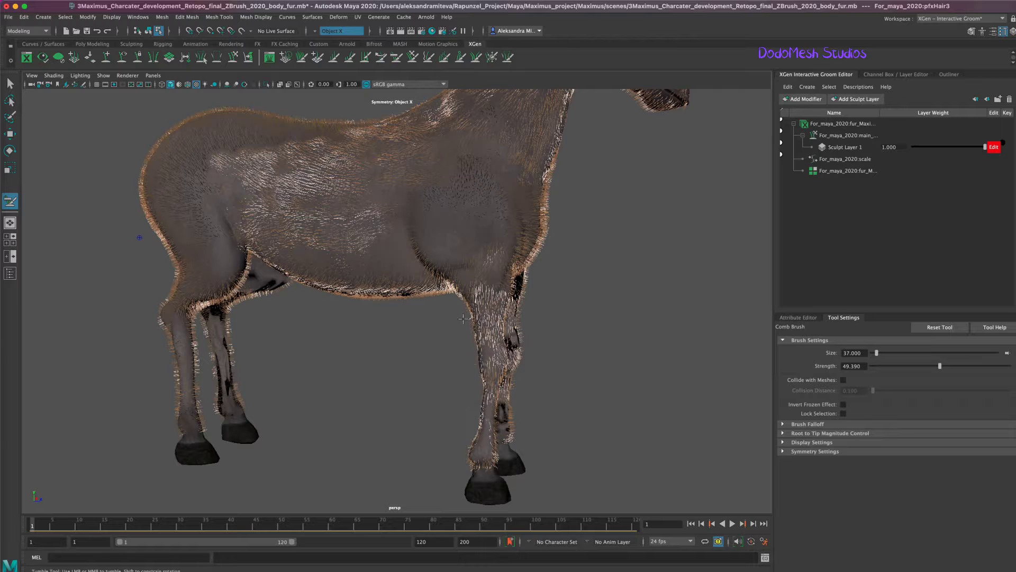
mouse_move(503, 356)
alt+mouse_down()
mouse_move(556, 402)
mouse_move(412, 458)
mouse_move(431, 396)
alt+mouse_up()
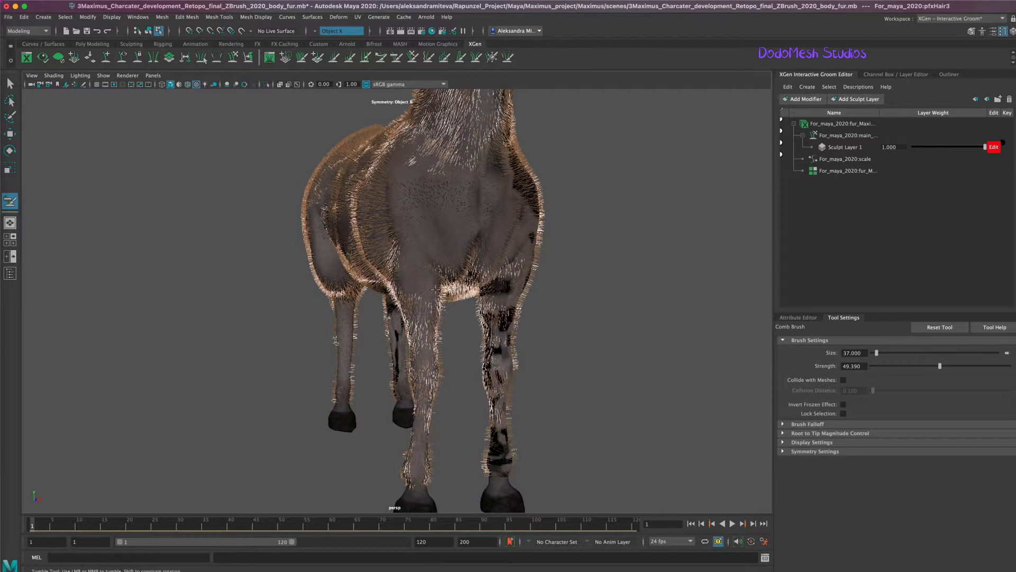
alt+drag(450, 436, 549, 358)
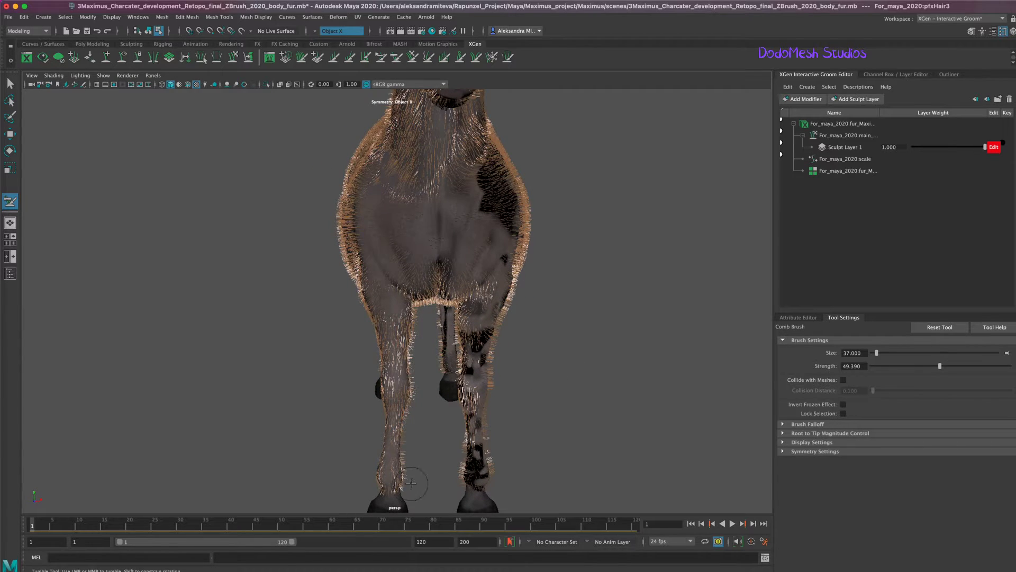
alt+drag(411, 484, 546, 375)
alt+drag(376, 477, 528, 385)
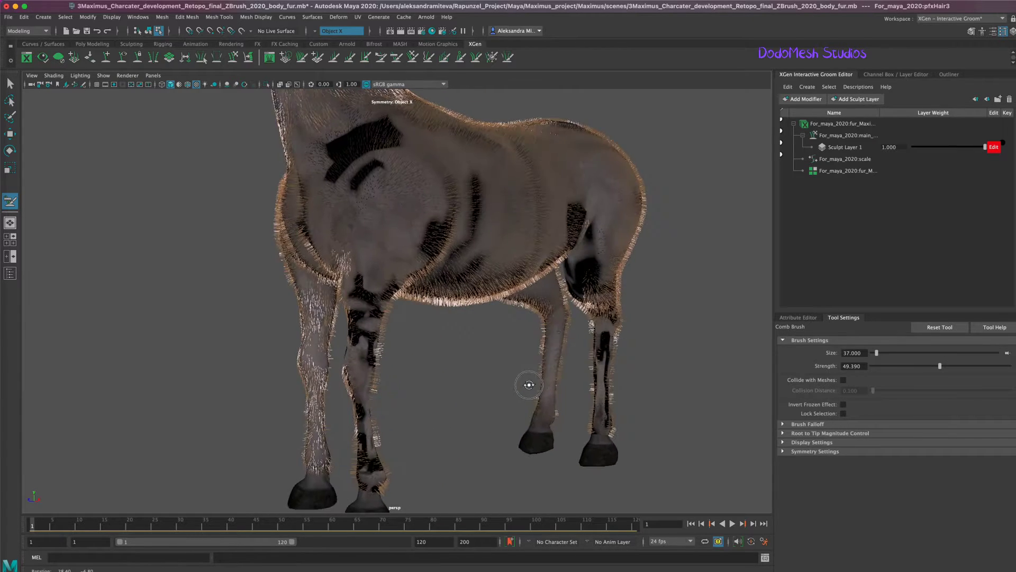
Step: Comb the hair down the left leg and smooth the front leg fur
drag(334, 312, 322, 360)
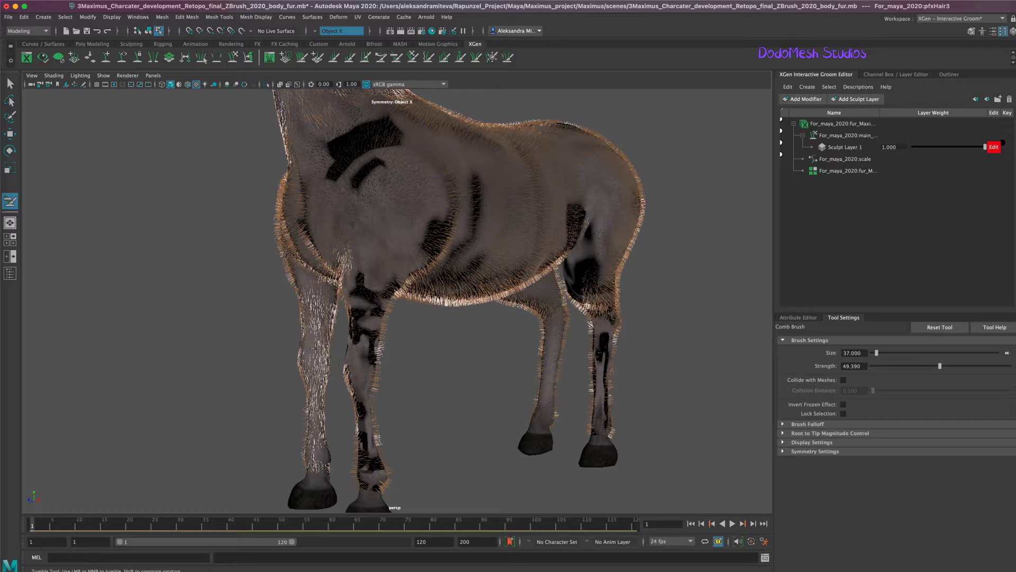
alt+drag(423, 403, 398, 396)
mouse_move(294, 350)
alt+mouse_down()
mouse_move(356, 399)
mouse_move(339, 381)
alt+mouse_up()
drag(322, 307, 333, 424)
drag(328, 370, 293, 346)
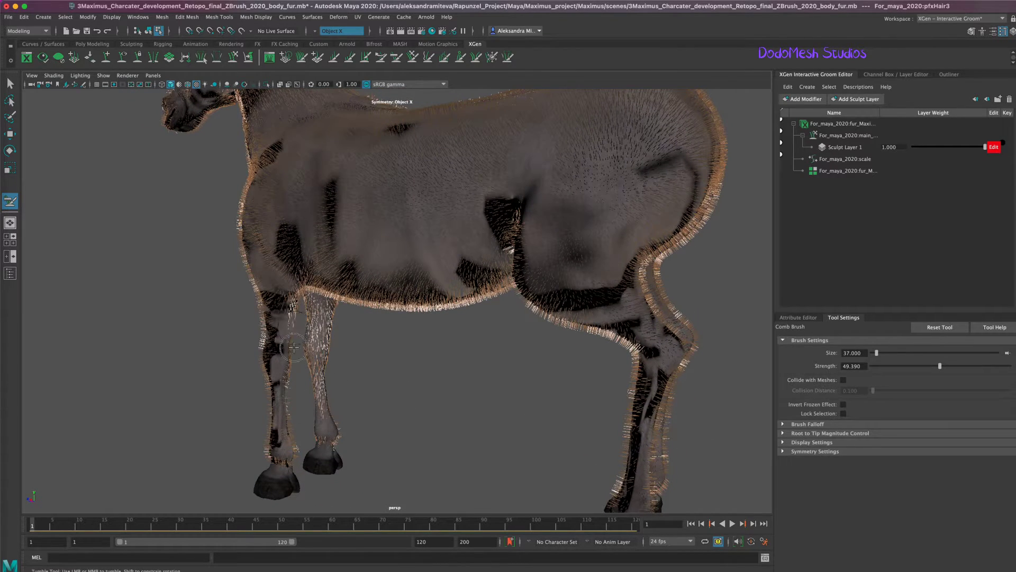
Step: Comb the fur down the right hind leg, then bring up the Outliner
mouse_move(271, 455)
alt+mouse_down()
mouse_move(474, 457)
mouse_move(516, 340)
alt+mouse_up()
drag(461, 322, 469, 481)
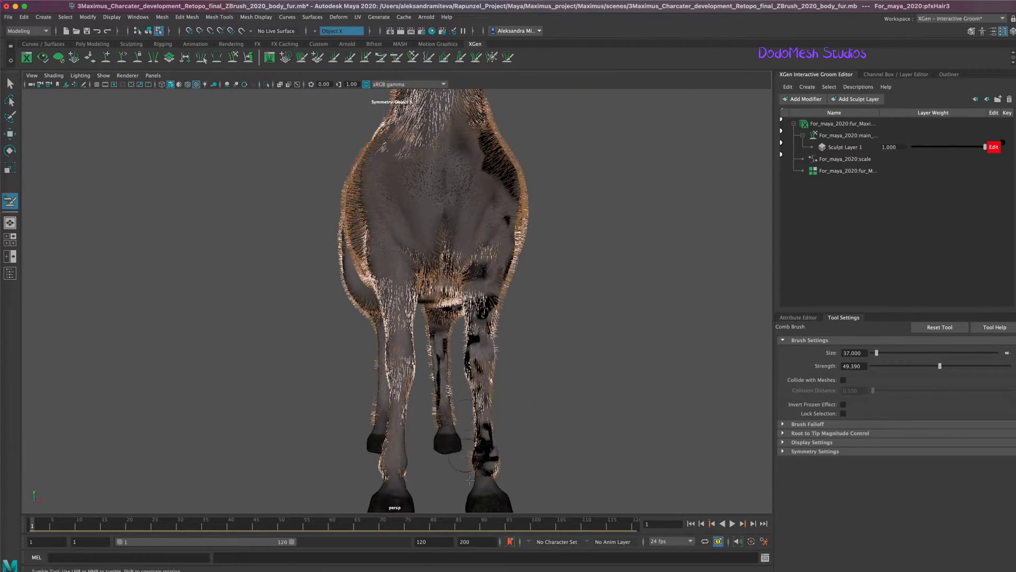
mouse_move(469, 434)
alt+mouse_down()
mouse_move(624, 431)
mouse_move(469, 450)
mouse_move(533, 381)
mouse_move(495, 441)
mouse_move(551, 367)
mouse_move(482, 378)
alt+mouse_up()
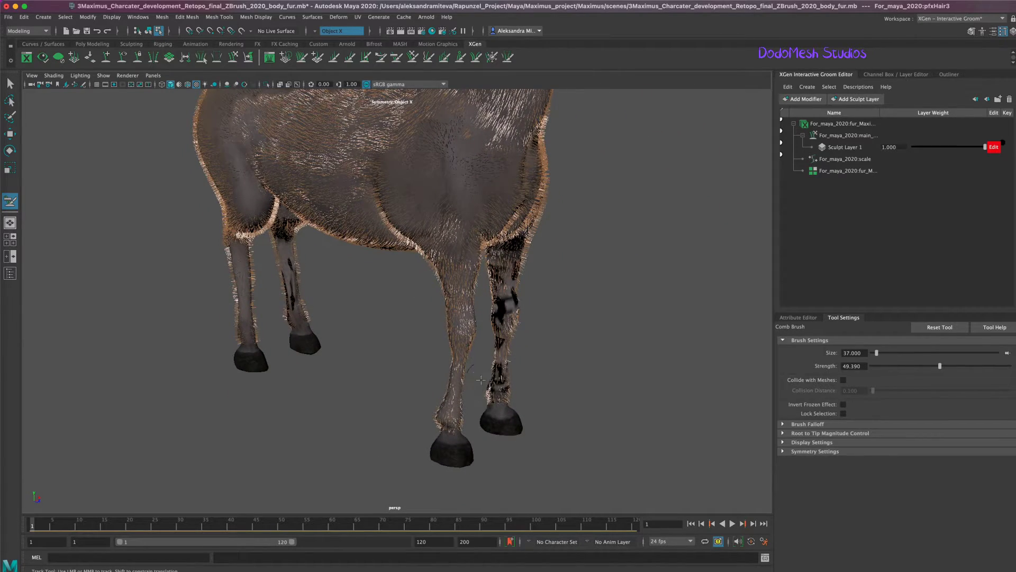
alt+drag(544, 332, 416, 296)
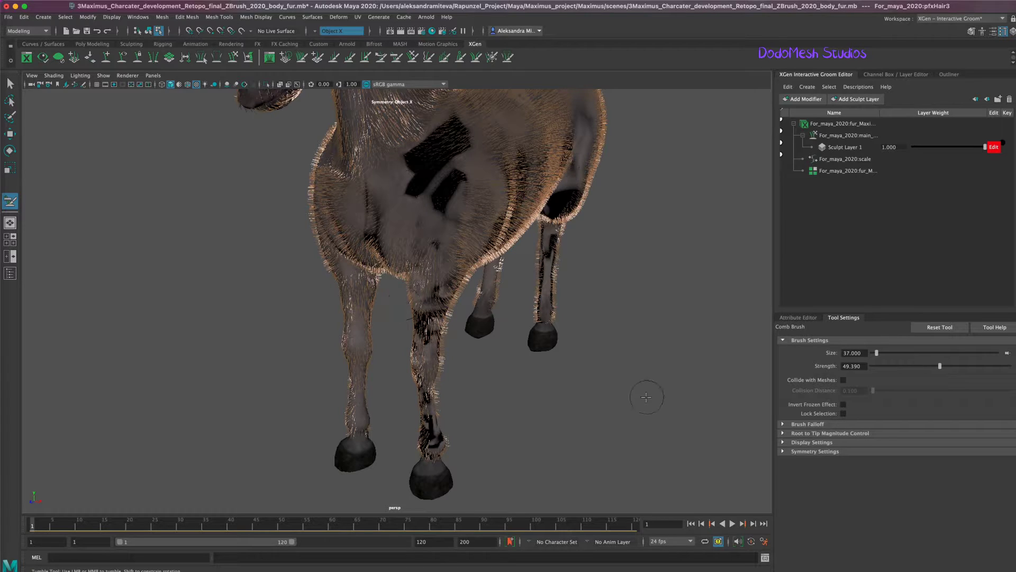
click(948, 75)
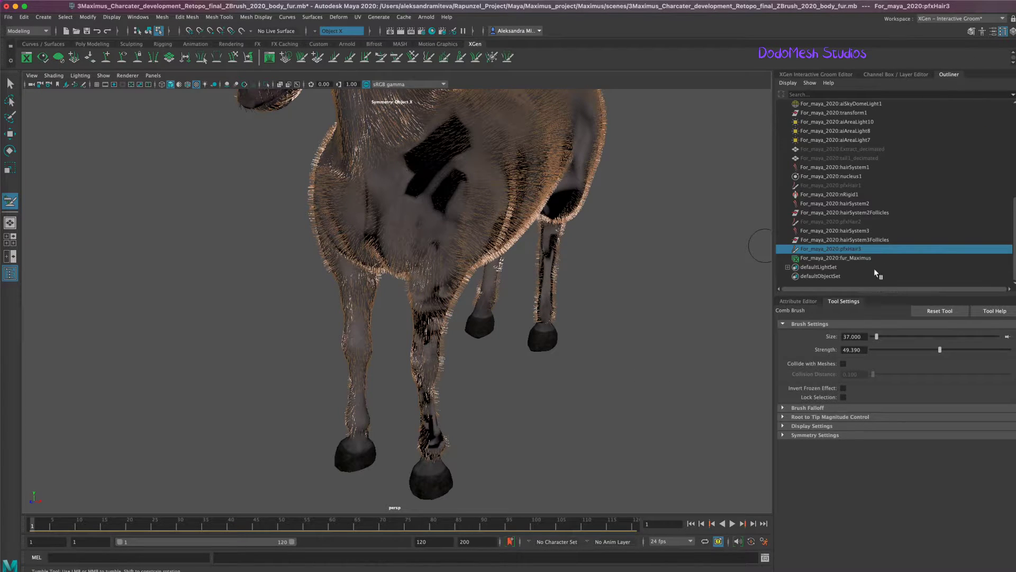
Step: Select XGEN_body_GEO, follow its material's Bump Mapping to file4, then launch Hypershade
click(882, 150)
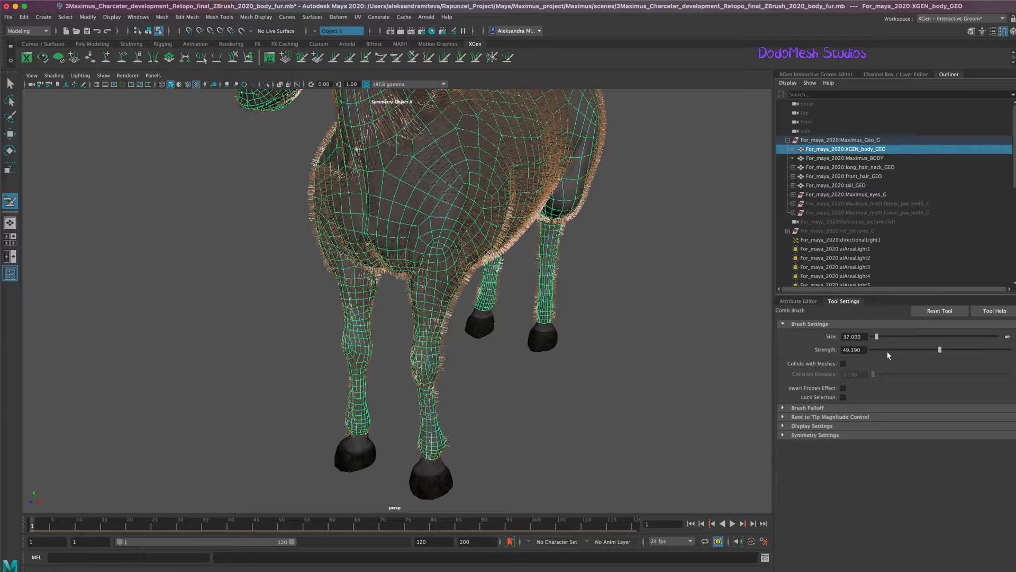
click(798, 300)
click(953, 341)
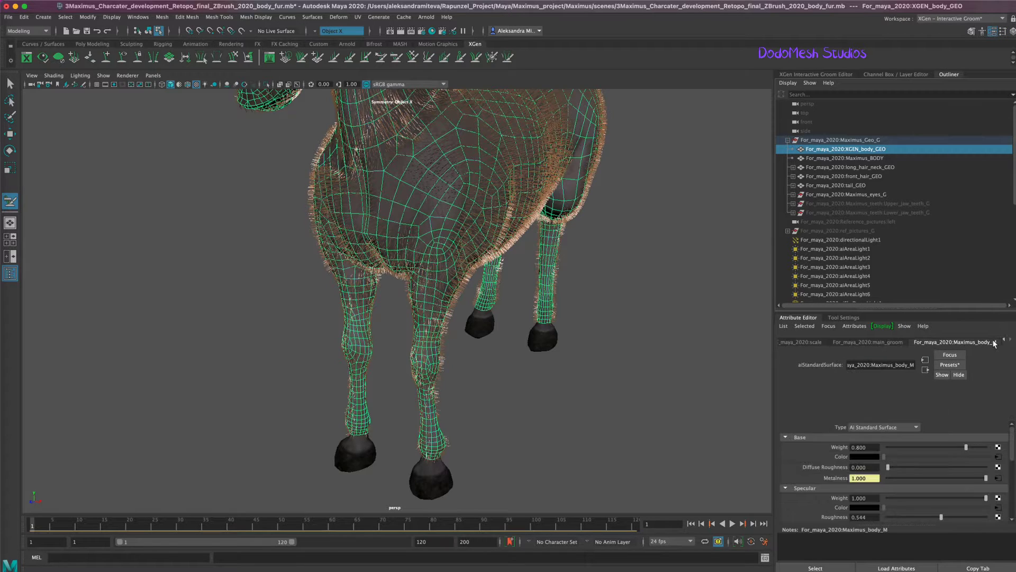
drag(1008, 451, 1005, 493)
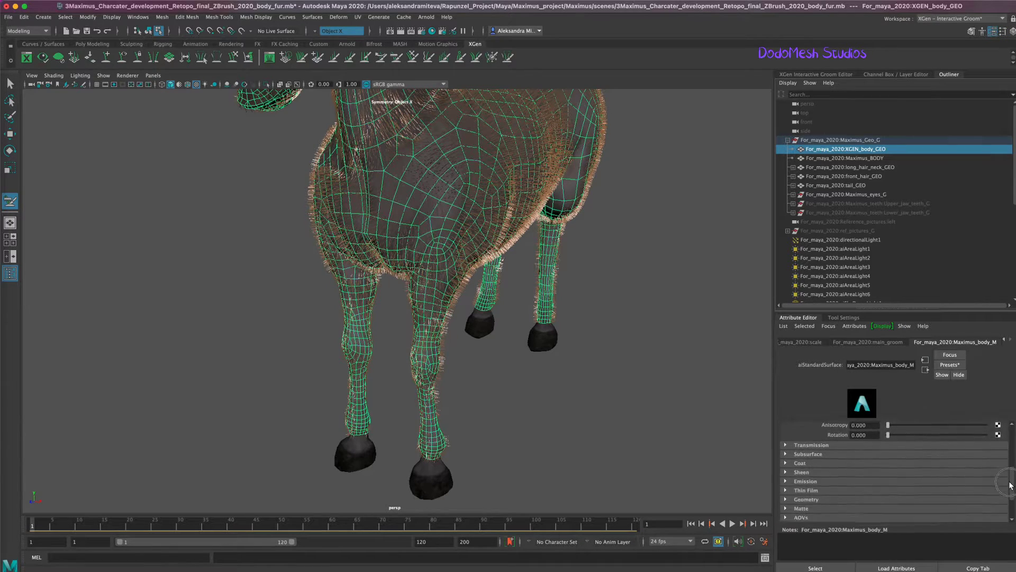
click(792, 461)
click(999, 489)
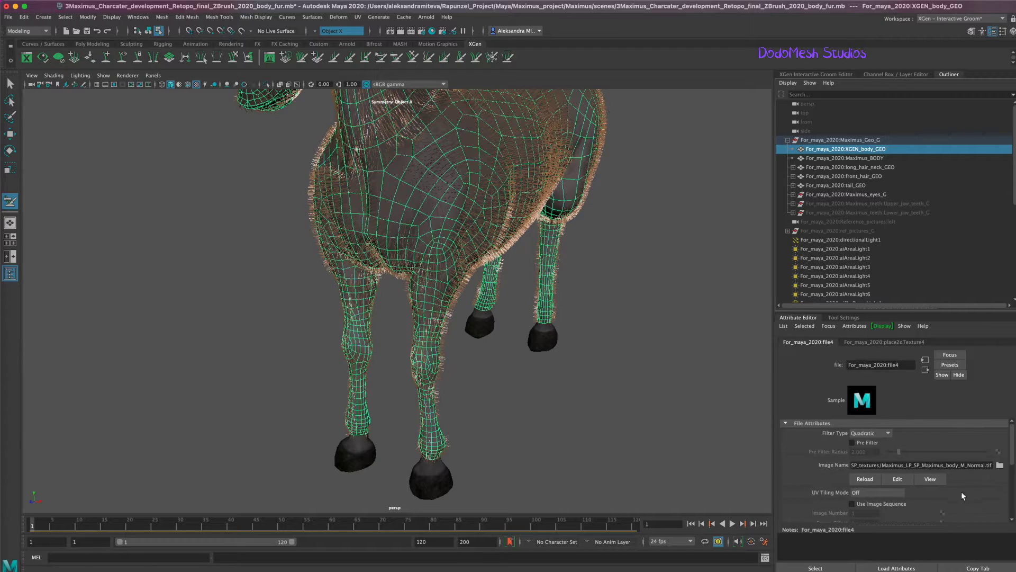
mouse_move(1011, 454)
mouse_down()
mouse_move(1004, 467)
mouse_move(1005, 449)
mouse_up()
click(432, 31)
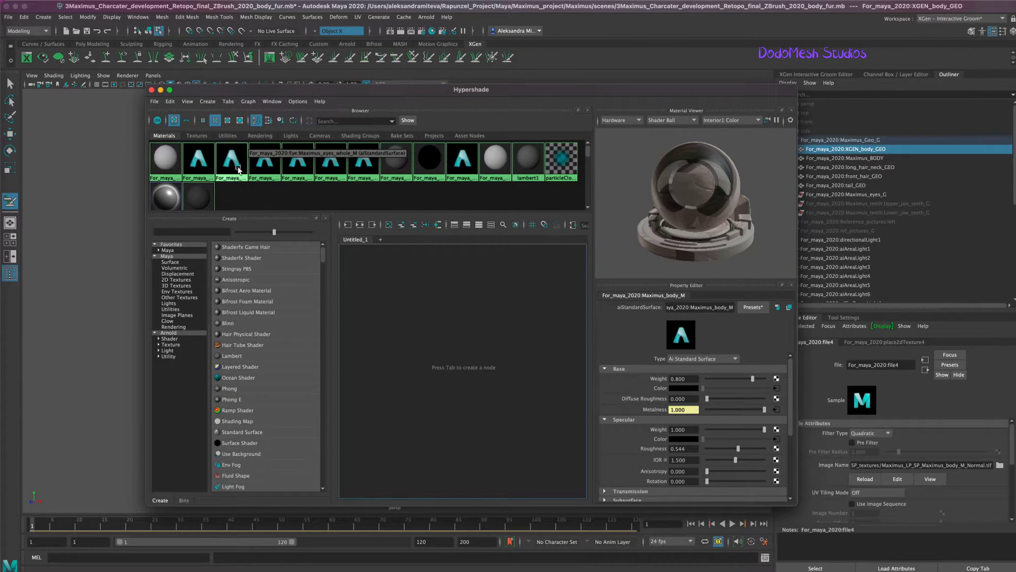
Step: Graph the Maximus_body_M network, inspect place2dTexture3 and bump2d1, then close Hypershade
click(265, 157)
right_click(264, 155)
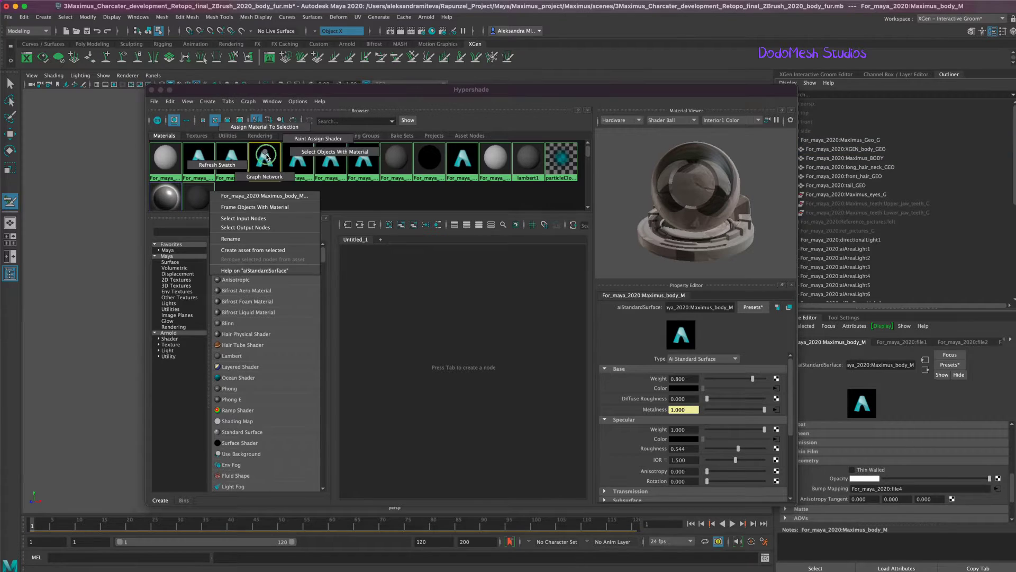
click(270, 177)
click(457, 379)
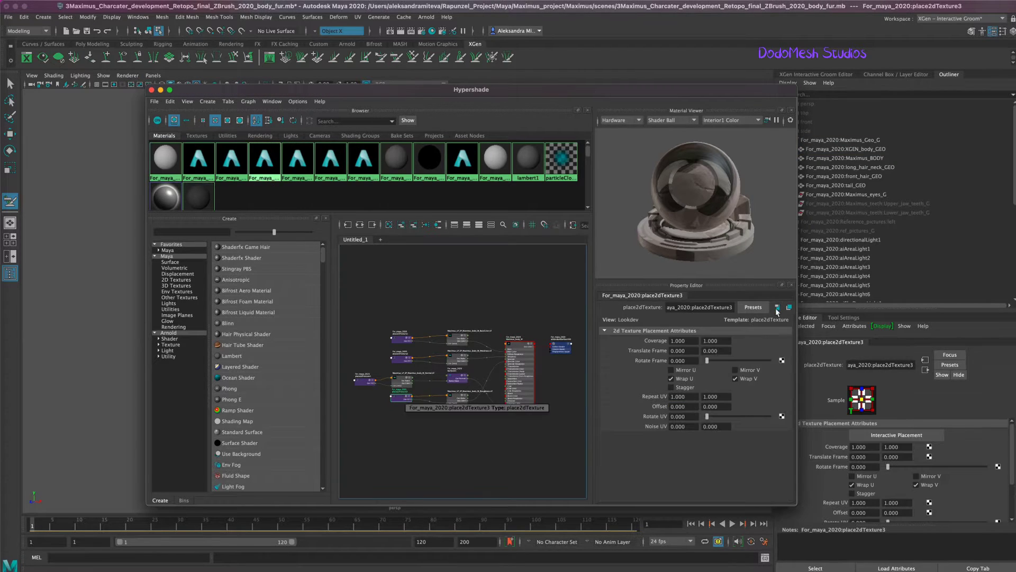
click(456, 380)
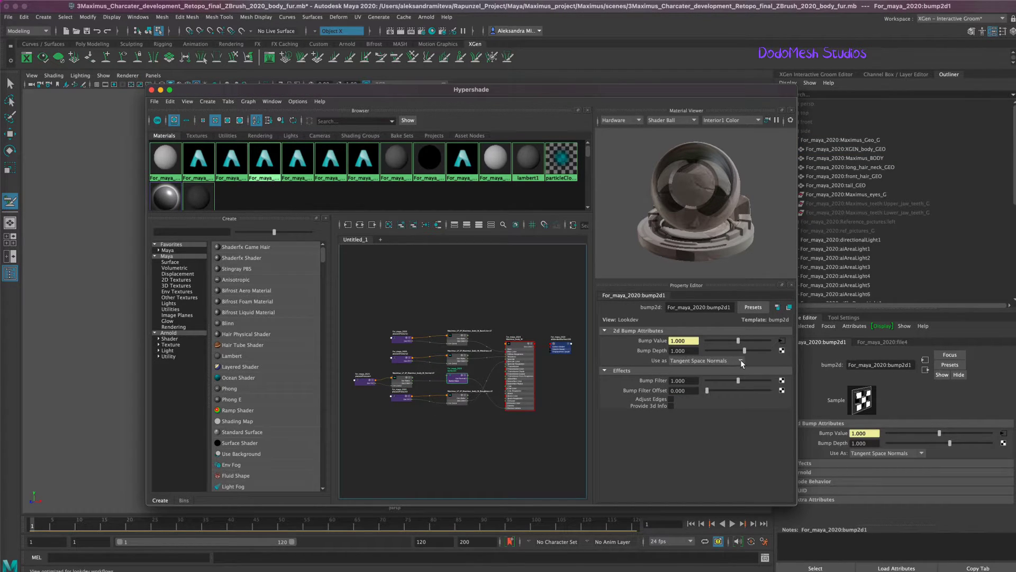
click(151, 89)
alt+drag(585, 407, 606, 397)
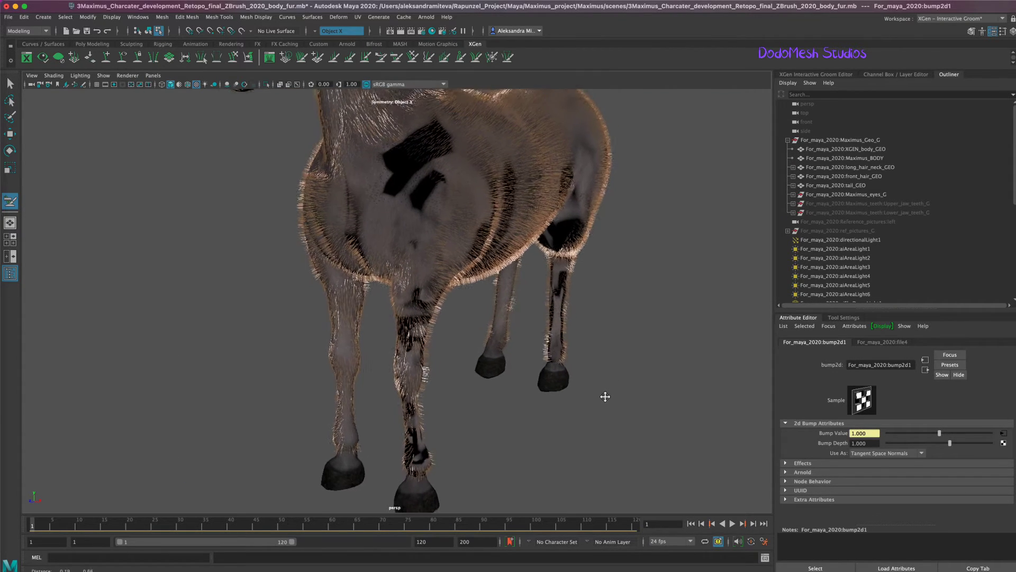
Step: Turn on textured shading with 6 and pick the horse body mesh using the Select tool
alt+middle_drag(606, 397, 600, 395)
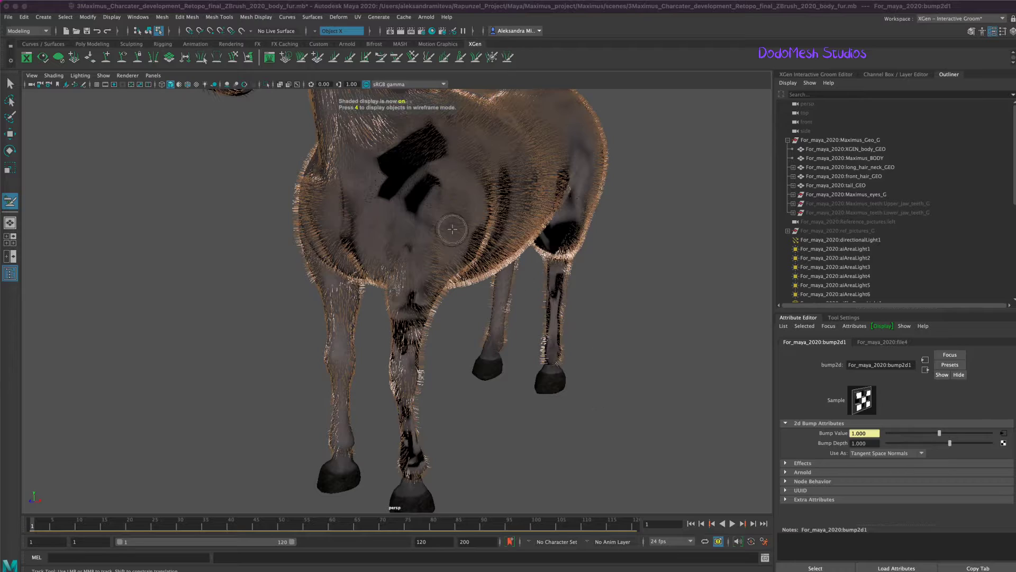
mouse_move(450, 229)
alt+mouse_down()
mouse_move(611, 353)
mouse_move(613, 456)
alt+mouse_up()
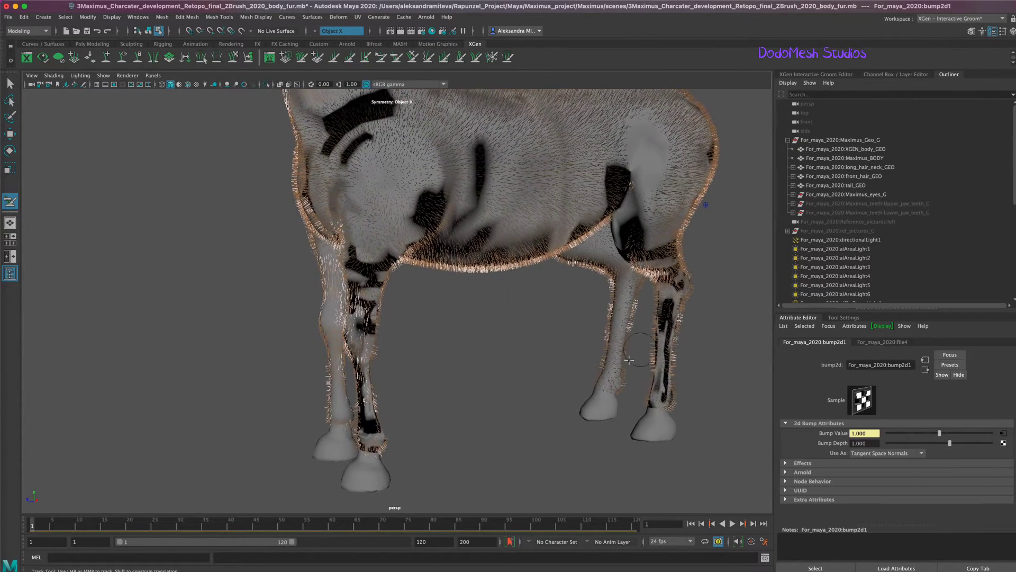
key(6)
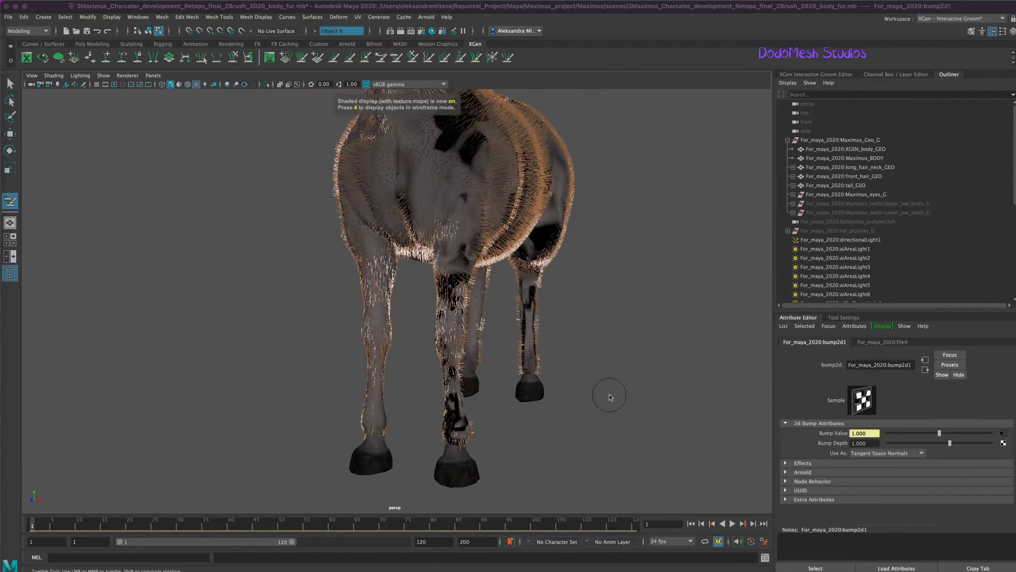
click(608, 392)
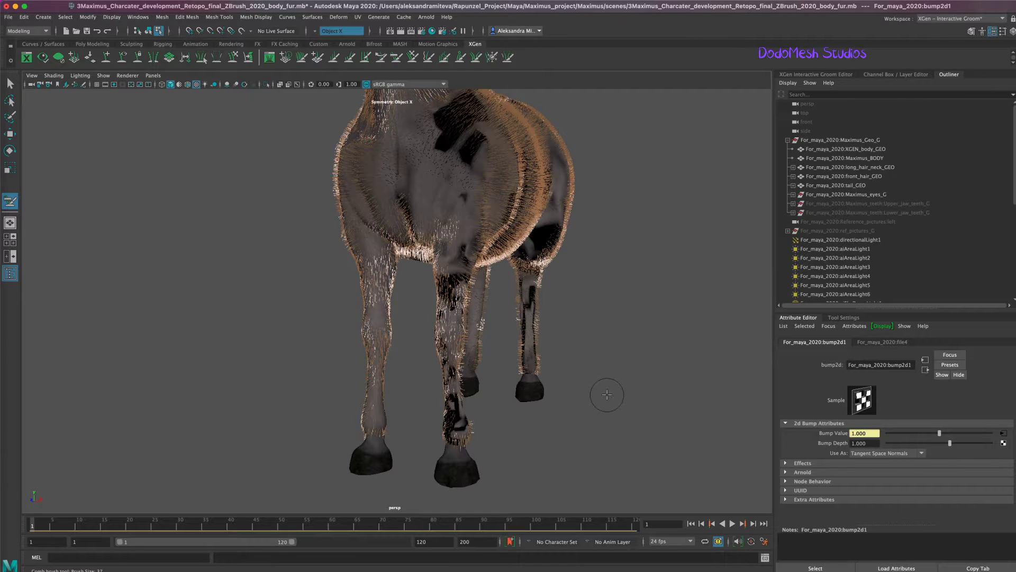
click(10, 85)
click(454, 207)
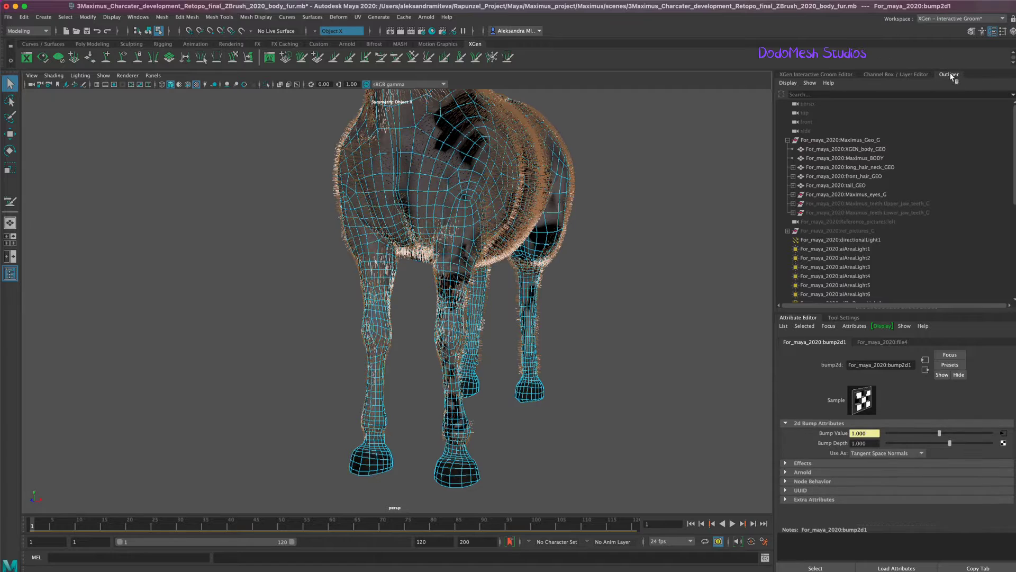
Step: Assign Maximus_BODY a new aiStandardSurface material and rename it xgen_M
click(880, 157)
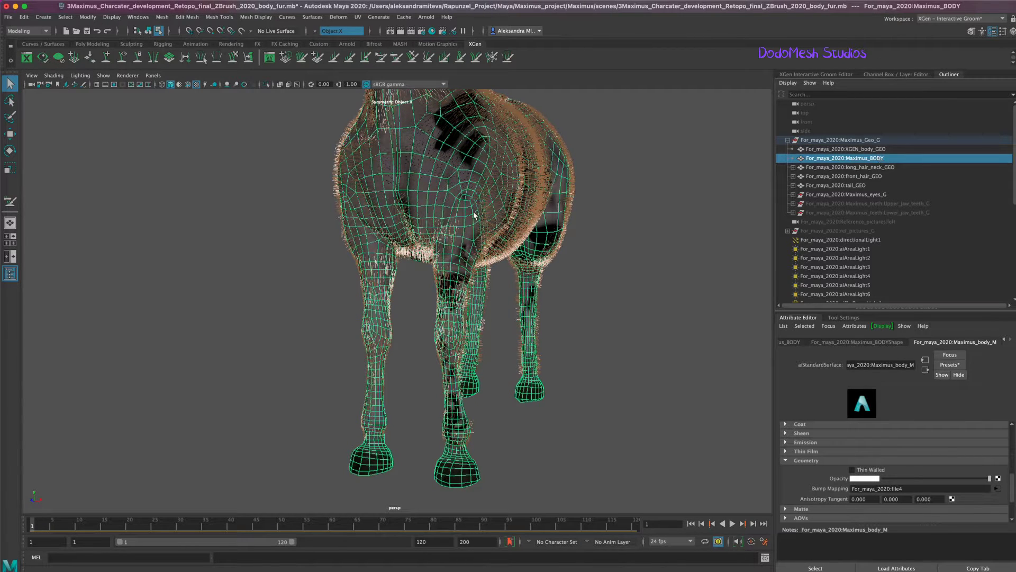
right_drag(474, 213, 493, 447)
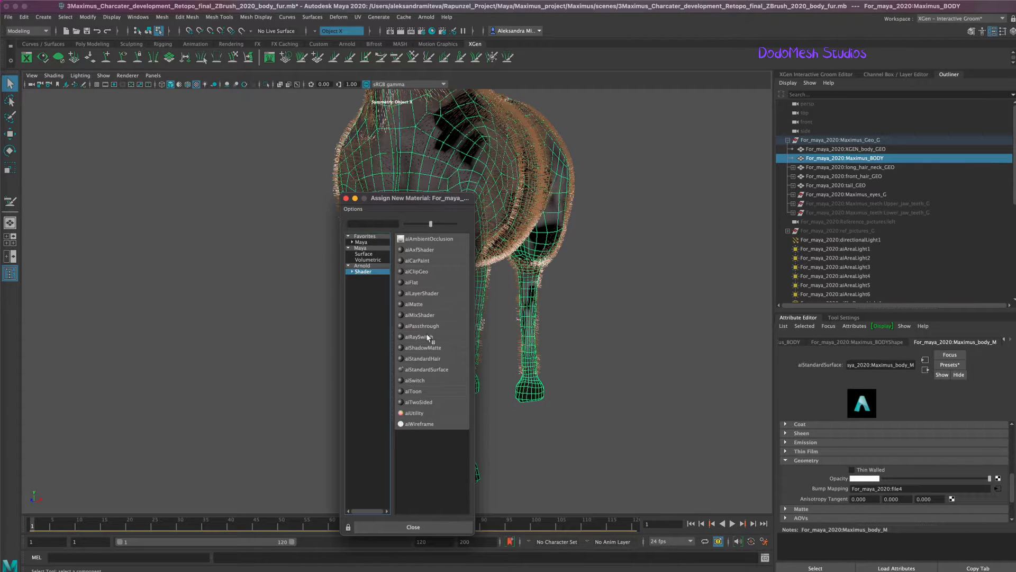
click(433, 370)
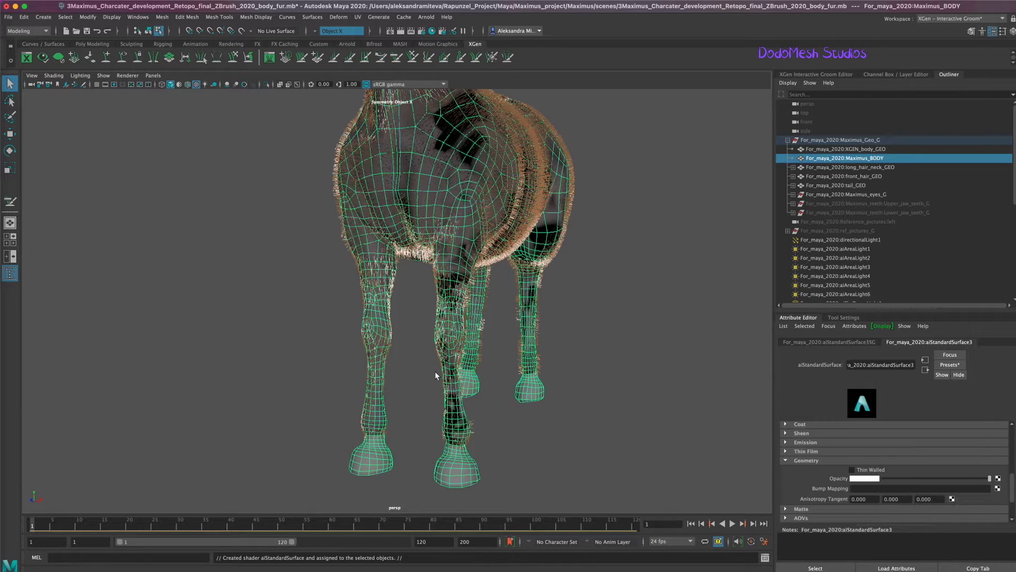
drag(914, 363, 812, 364)
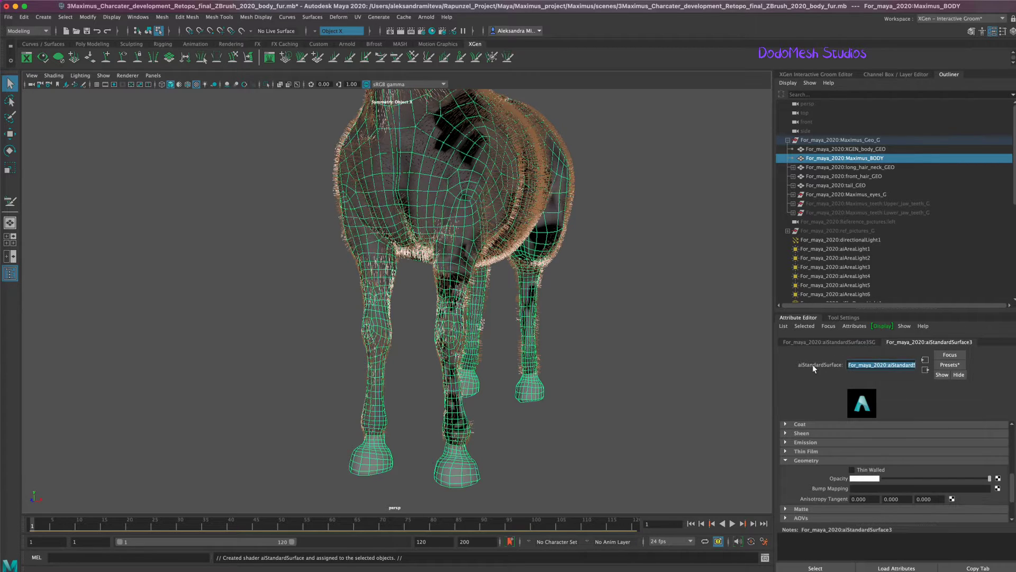
text(xgen_)
key(Return)
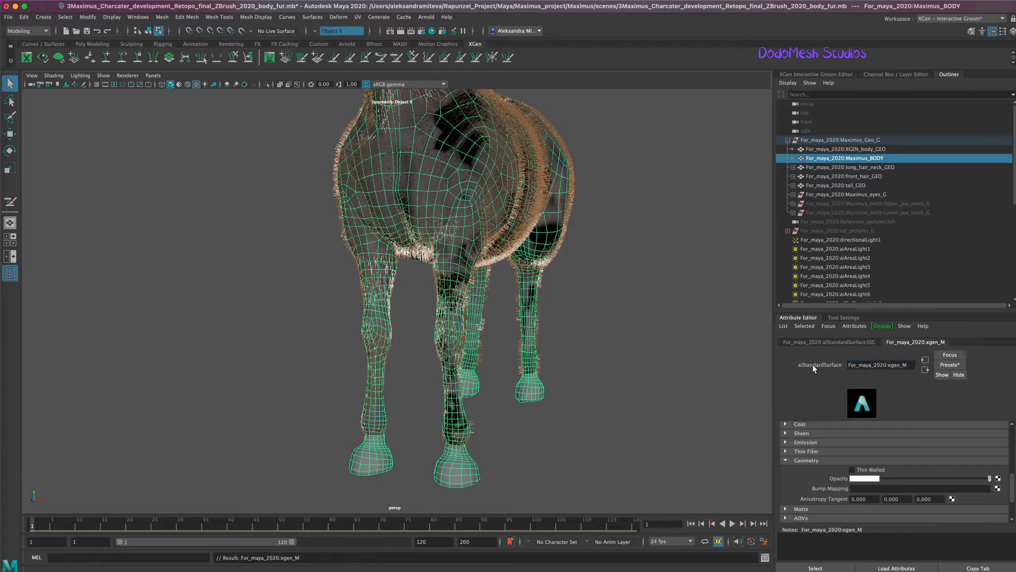
Step: Toggle XGEN_body_GEO visibility with H and reselect the body meshes in the Outliner
click(873, 148)
key(h)
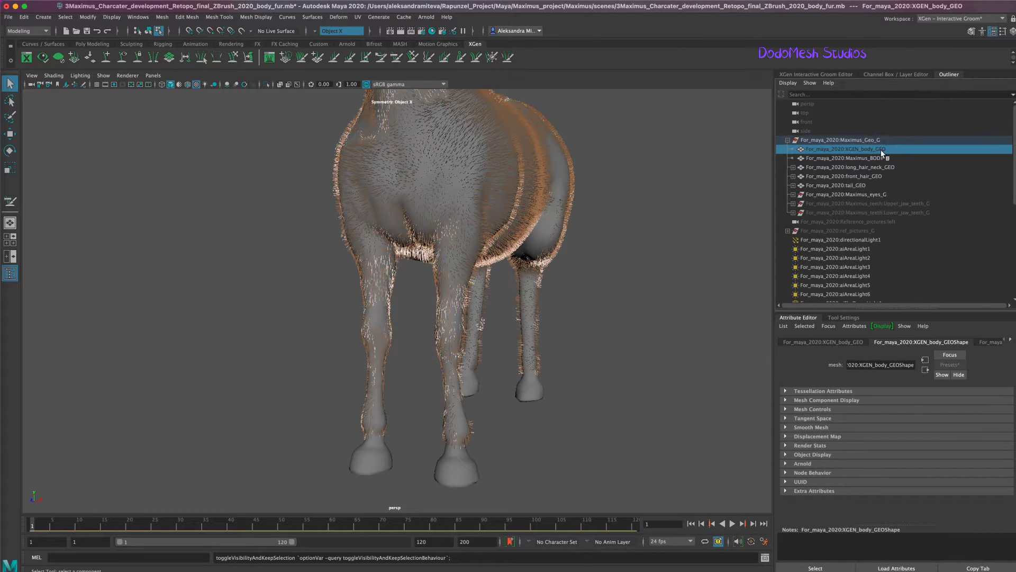
click(880, 157)
click(882, 151)
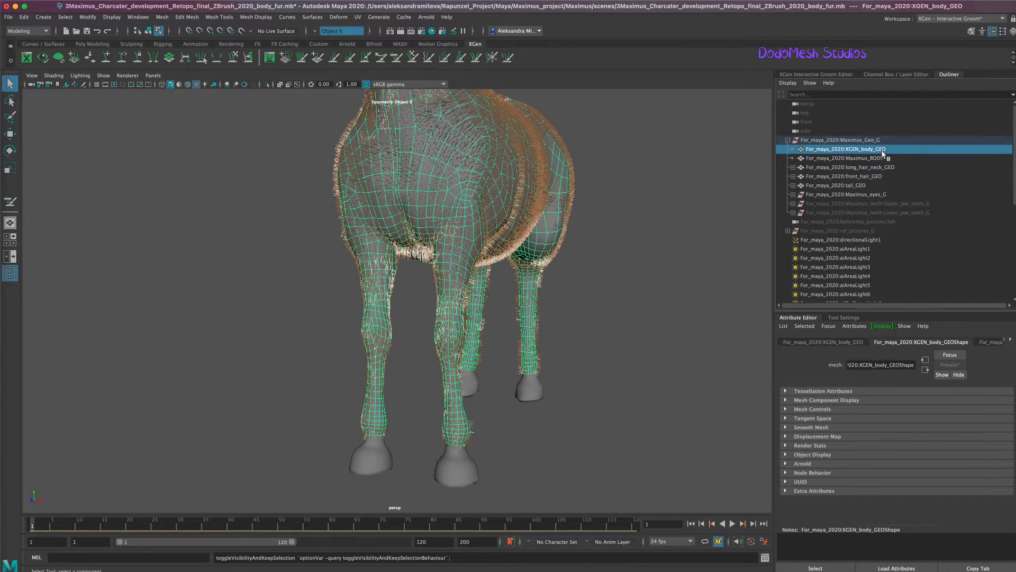
Step: Switch between Maximus_BODY and XGEN_body_GEO while orbiting to inspect the textured fur
click(882, 156)
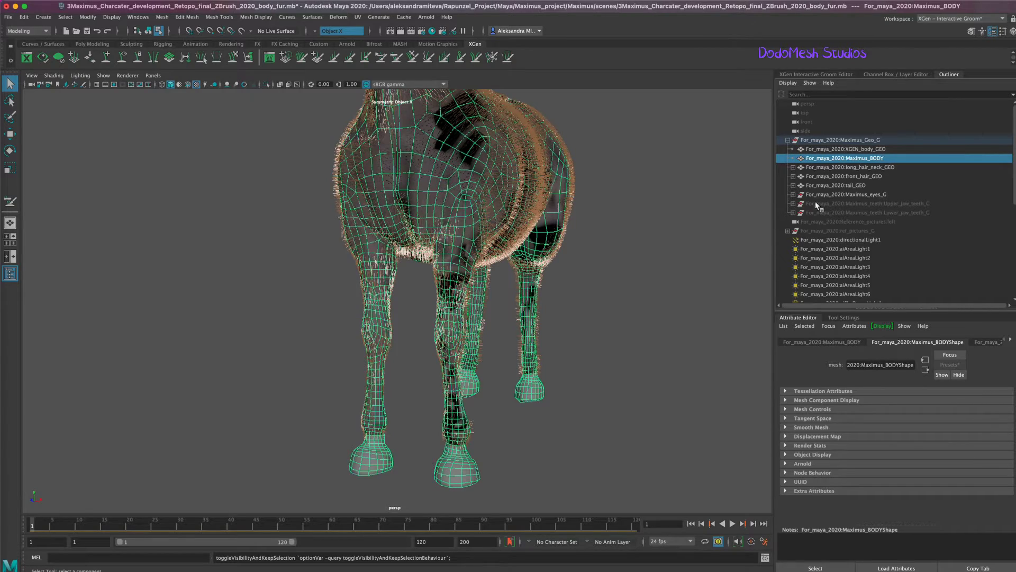
alt+drag(638, 375, 642, 391)
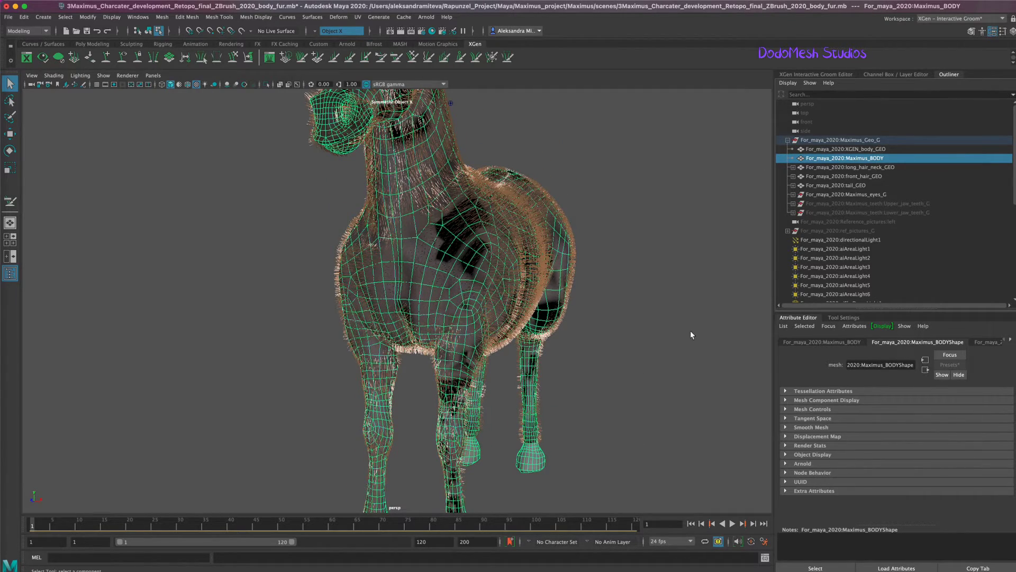
alt+drag(690, 331, 658, 351)
click(883, 149)
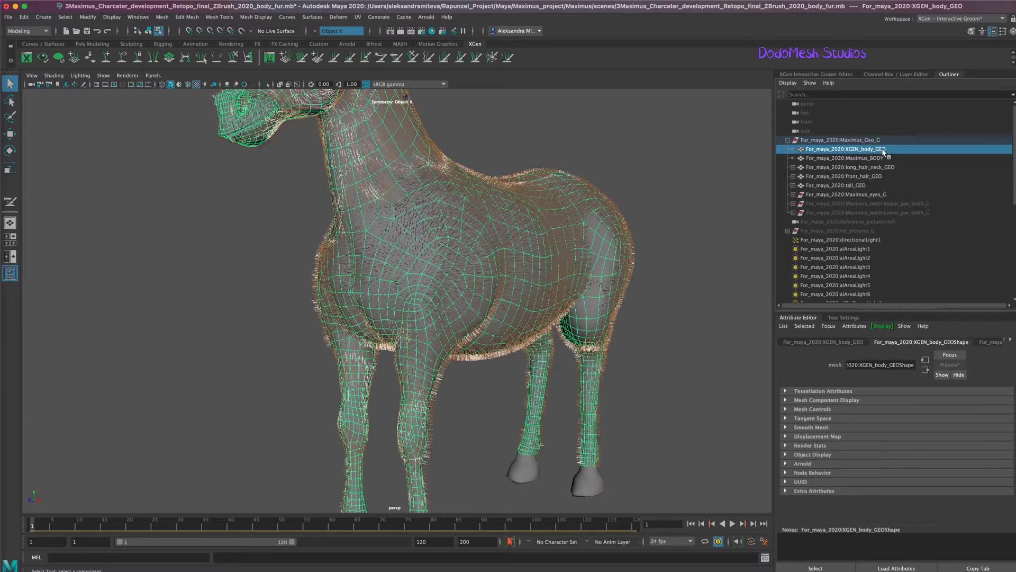
mouse_move(670, 377)
alt+mouse_down()
mouse_move(659, 380)
mouse_move(608, 326)
mouse_move(671, 373)
alt+mouse_up()
click(681, 376)
alt+drag(691, 327, 685, 318)
Step: Set Shading to Hardware Texturing, reselect XGEN_body_GEO and return to the Interactive Groom Editor
click(54, 77)
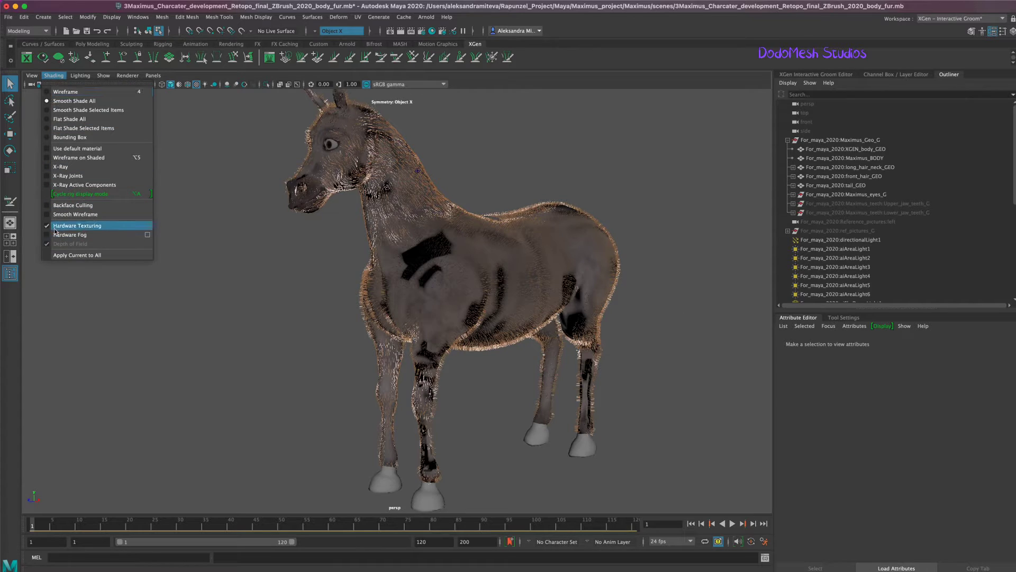
click(72, 135)
mouse_move(664, 381)
alt+mouse_down()
mouse_move(651, 381)
mouse_move(673, 366)
alt+mouse_up()
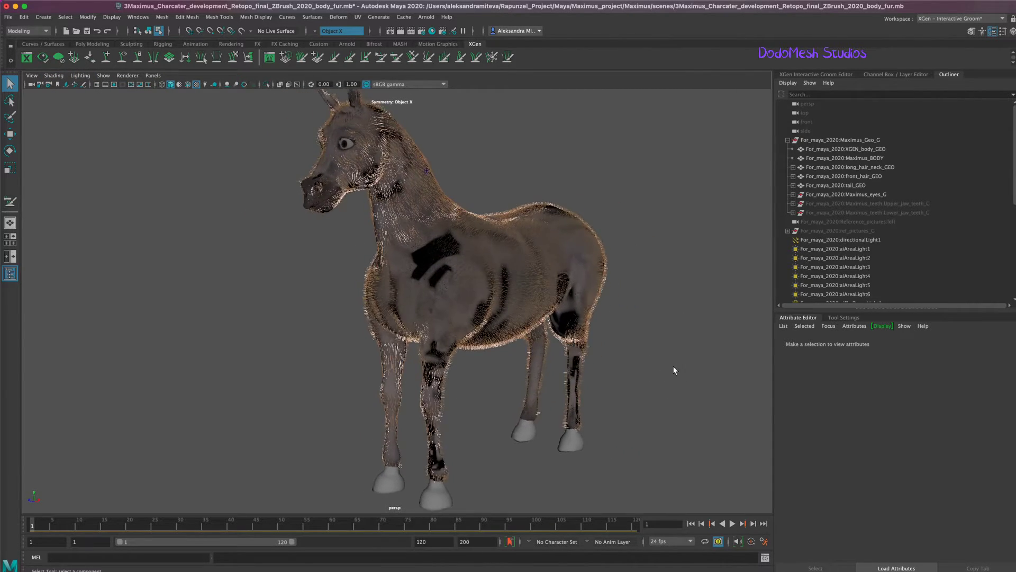
click(882, 150)
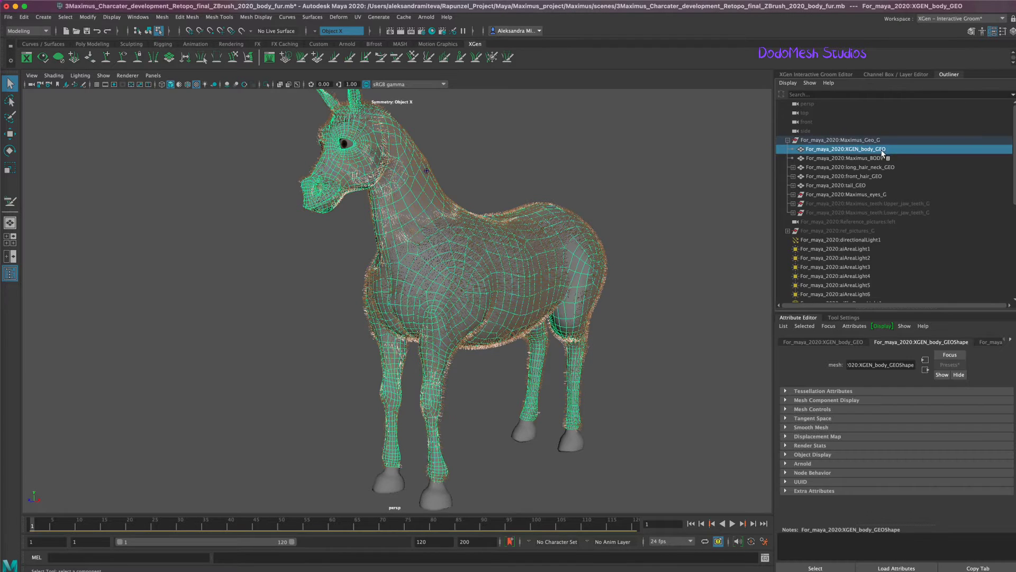
alt+drag(656, 363, 646, 341)
click(832, 75)
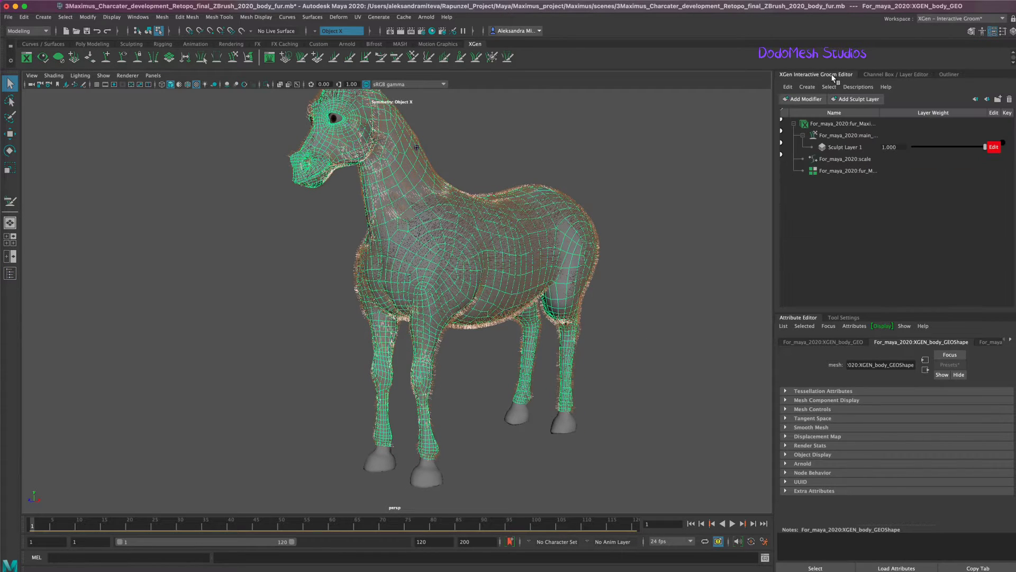
Step: Reselect the horse mesh, activate the Comb brush with Y, and orbit to its left side
click(652, 221)
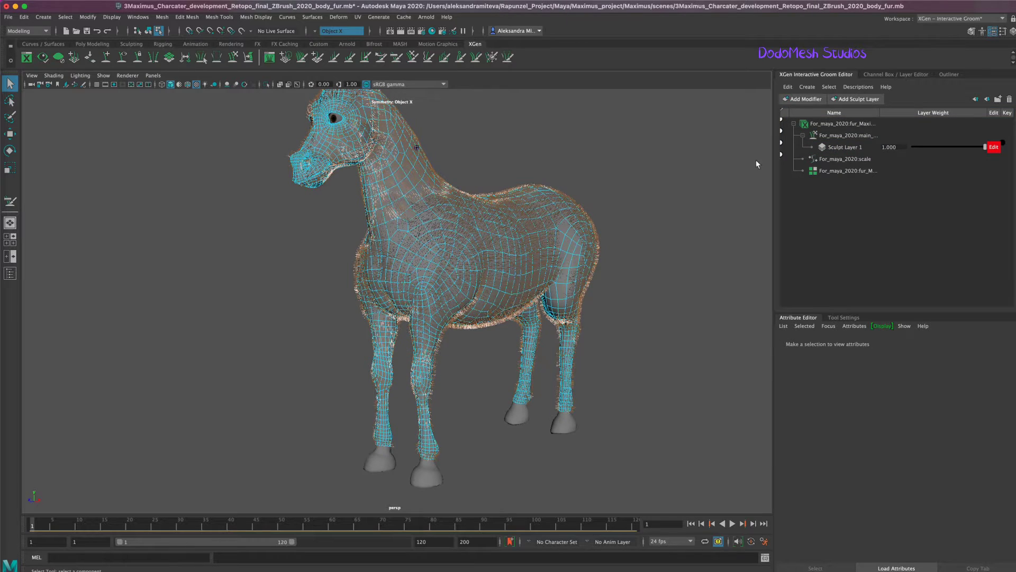
right_drag(591, 259, 622, 242)
key(y)
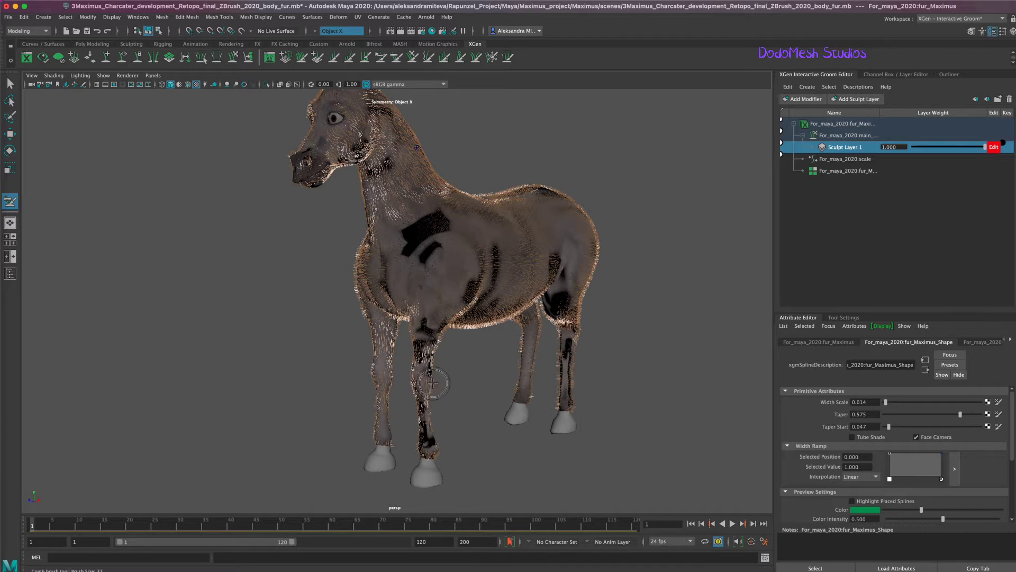
mouse_move(418, 369)
alt+mouse_down()
mouse_move(535, 427)
mouse_move(444, 356)
alt+mouse_up()
alt+right_drag(443, 356, 431, 363)
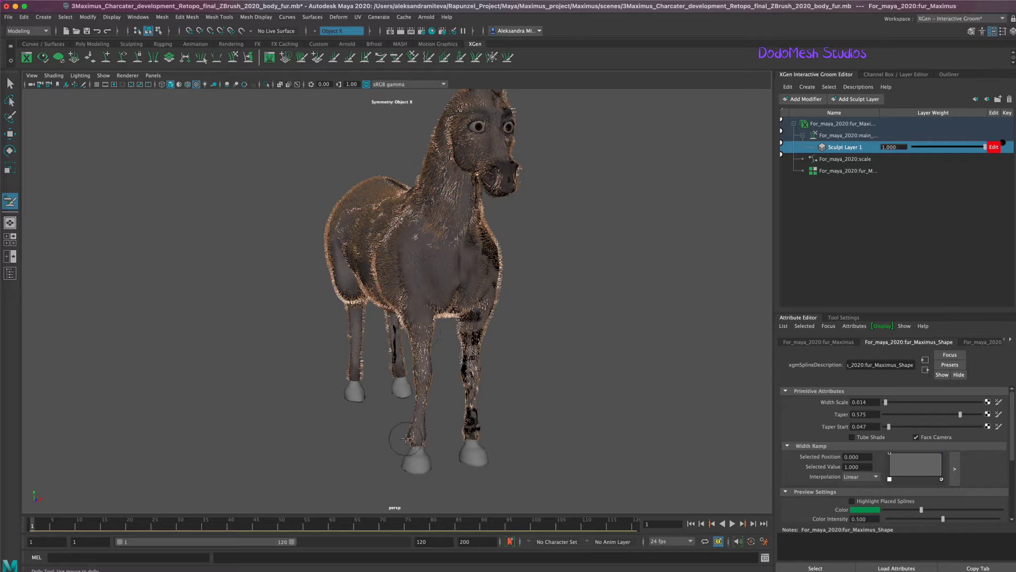
alt+drag(529, 420, 430, 417)
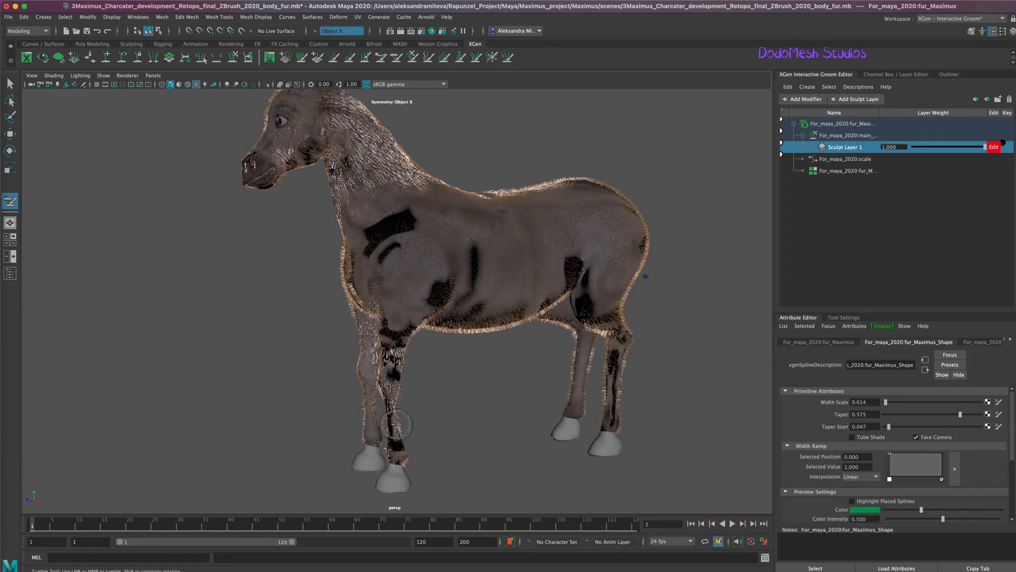
mouse_move(397, 450)
alt+mouse_down()
mouse_move(422, 442)
mouse_move(350, 446)
mouse_move(399, 447)
mouse_move(361, 424)
mouse_move(483, 463)
mouse_move(635, 381)
alt+mouse_up()
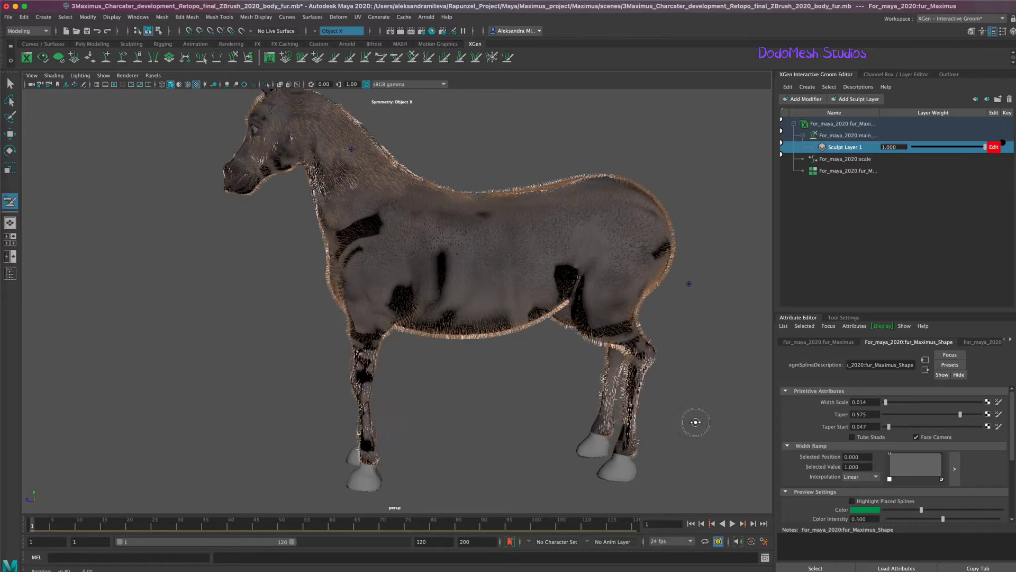
Step: From the horse's right side, comb the belly fur toward the front
mouse_move(692, 420)
alt+mouse_down()
mouse_move(806, 415)
mouse_move(346, 383)
alt+mouse_up()
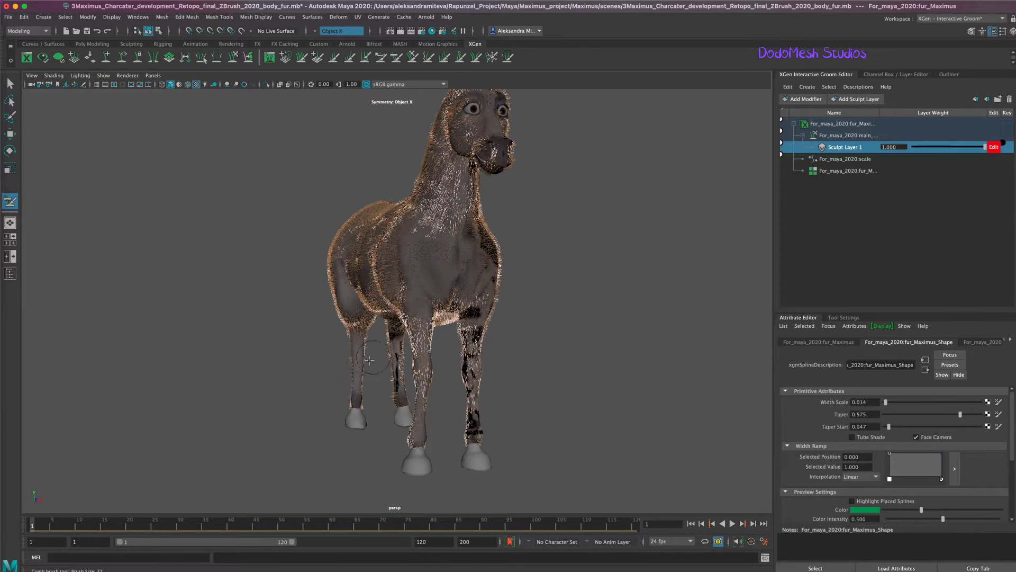
alt+drag(435, 493, 508, 513)
mouse_move(508, 513)
alt+middle_down()
mouse_move(327, 382)
mouse_move(639, 400)
alt+middle_up()
mouse_move(515, 291)
mouse_down()
mouse_move(480, 279)
mouse_move(474, 290)
mouse_up()
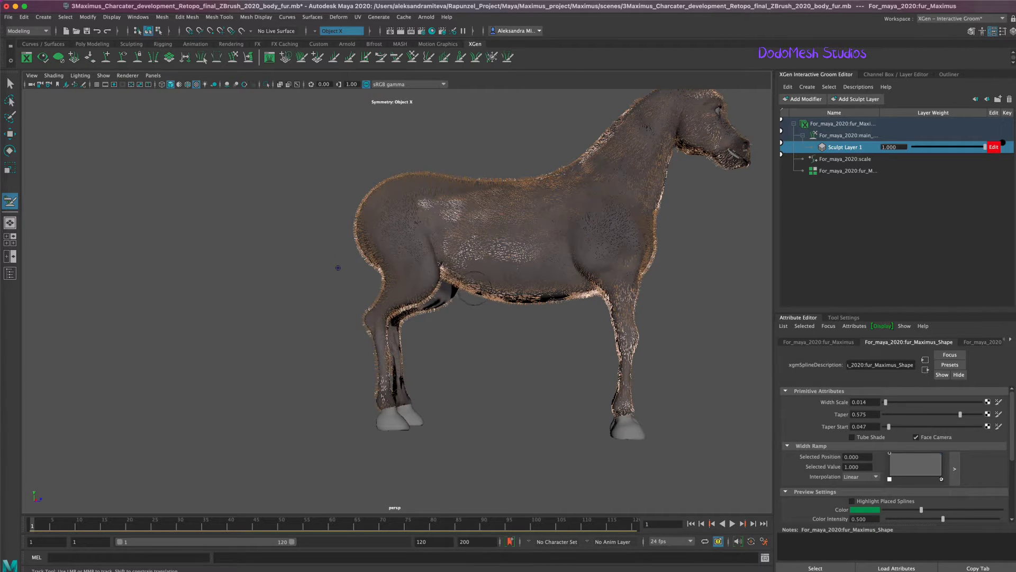
drag(556, 294, 501, 294)
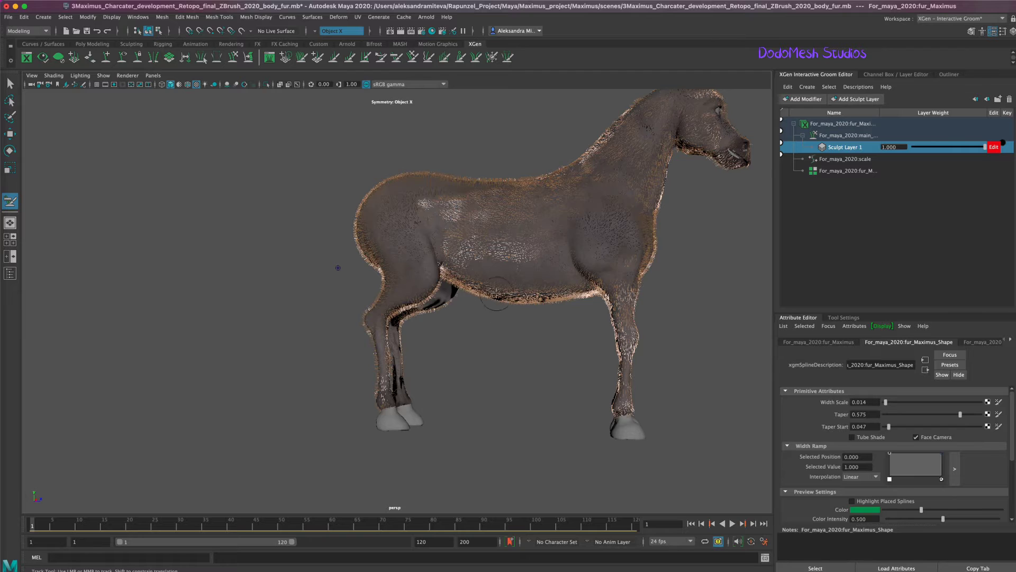
alt+right_drag(596, 295, 437, 456)
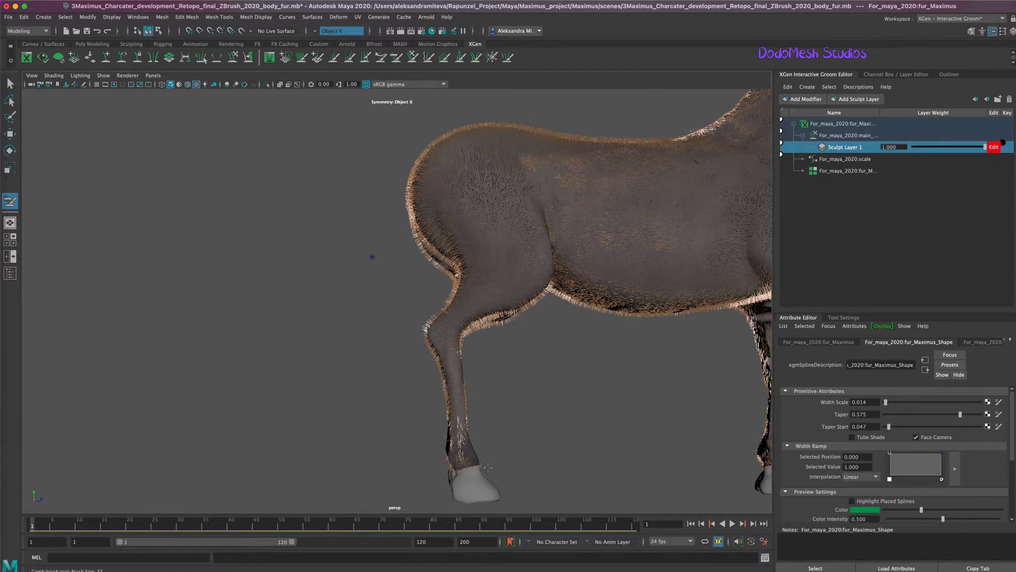
Step: Comb the fur flat around the horse's front ankle
mouse_move(458, 380)
alt+mouse_down()
mouse_move(447, 405)
mouse_move(500, 369)
mouse_move(498, 479)
alt+mouse_up()
alt+middle_drag(497, 479, 501, 371)
drag(454, 377, 450, 395)
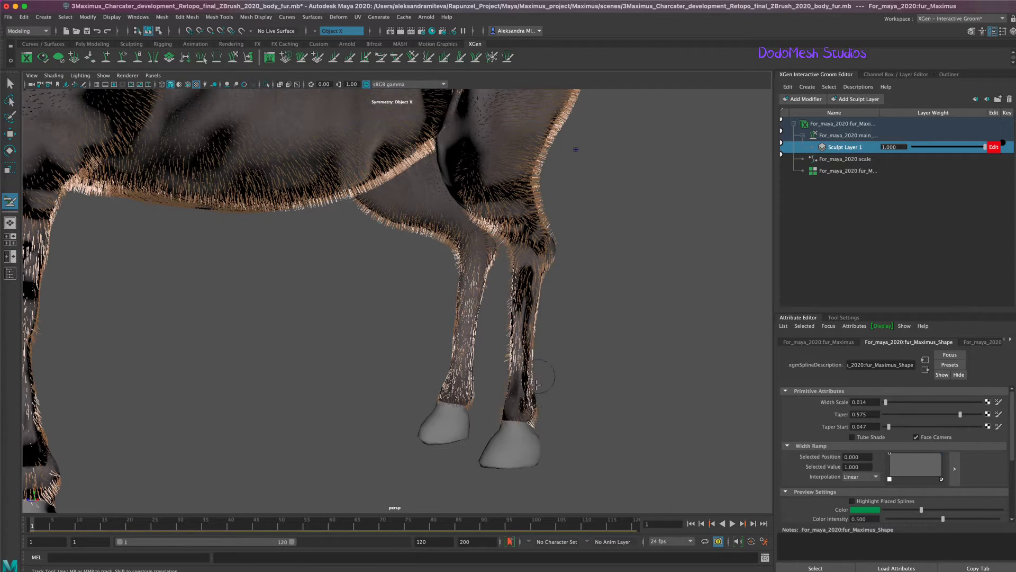
Step: Comb the rear leg fur flat down its front and around the rear knee
mouse_move(606, 363)
alt+right_down()
mouse_move(529, 371)
mouse_move(456, 404)
alt+right_up()
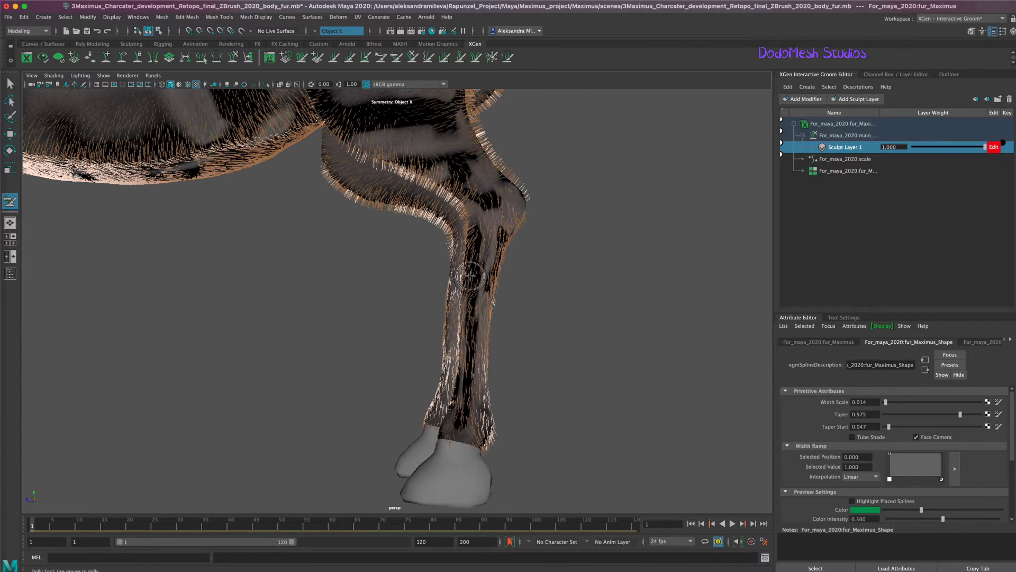
alt+right_drag(471, 276, 600, 328)
mouse_move(396, 250)
mouse_down()
mouse_move(512, 302)
mouse_move(524, 339)
mouse_up()
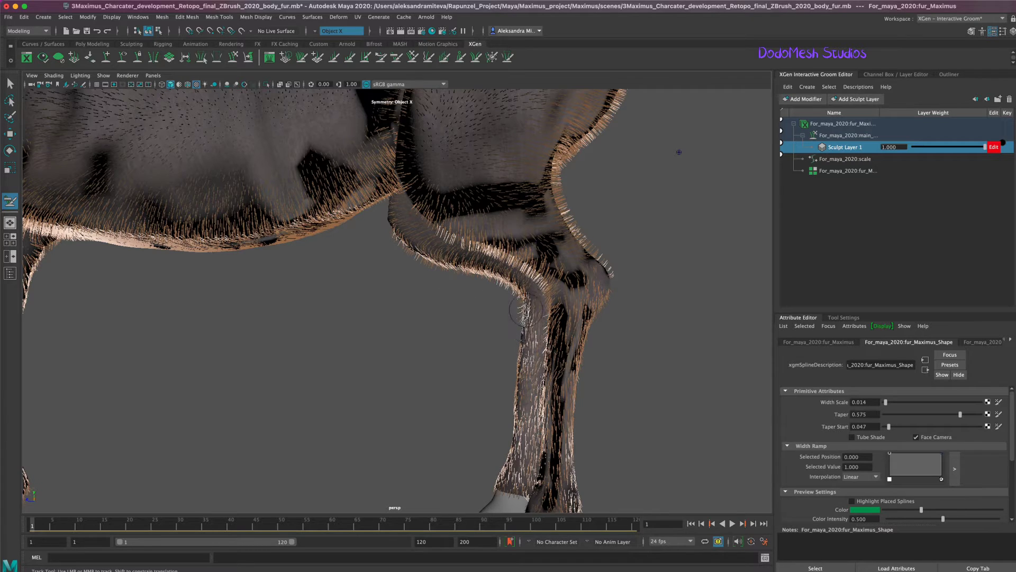
mouse_move(557, 237)
mouse_down()
mouse_move(612, 269)
mouse_move(613, 292)
mouse_up()
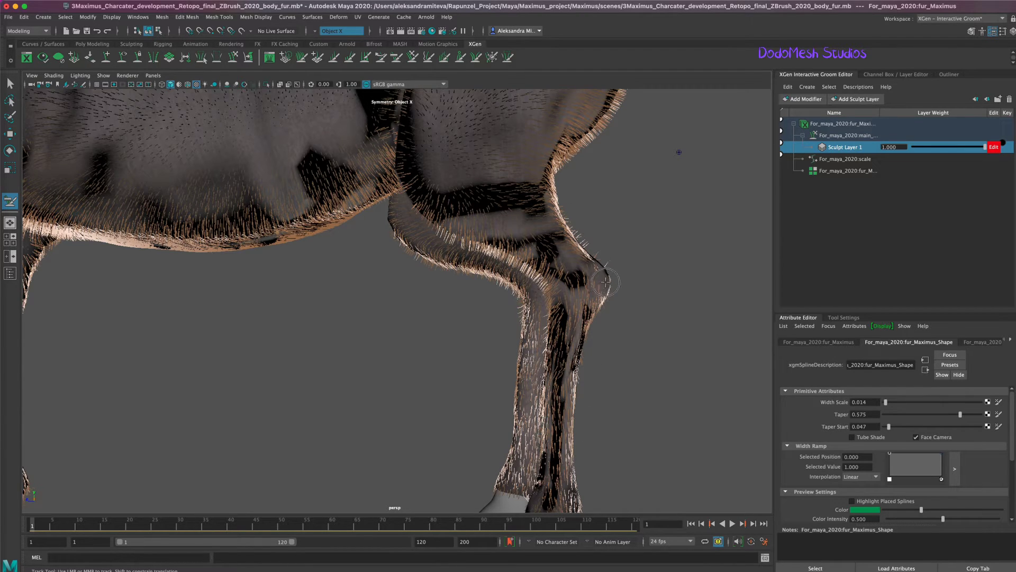
scroll(651, 336, down, 5)
alt+drag(580, 333, 476, 302)
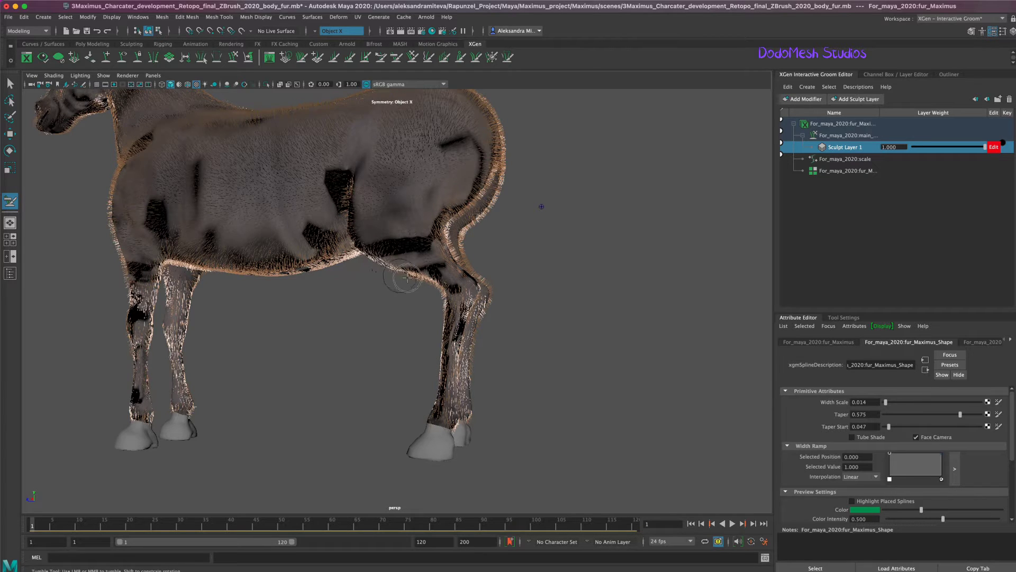
Step: Comb the fur flat along the horse's back and rump contour
alt+drag(541, 206, 601, 324)
alt+middle_drag(601, 324, 567, 304)
mouse_move(448, 167)
mouse_down()
mouse_move(526, 280)
mouse_move(520, 231)
mouse_up()
mouse_move(567, 277)
alt+mouse_down()
mouse_move(551, 328)
mouse_move(633, 321)
mouse_move(447, 255)
mouse_move(642, 381)
mouse_move(506, 364)
mouse_move(594, 345)
mouse_move(403, 397)
mouse_move(387, 390)
mouse_move(649, 356)
mouse_move(500, 347)
mouse_move(638, 306)
mouse_move(503, 352)
alt+mouse_up()
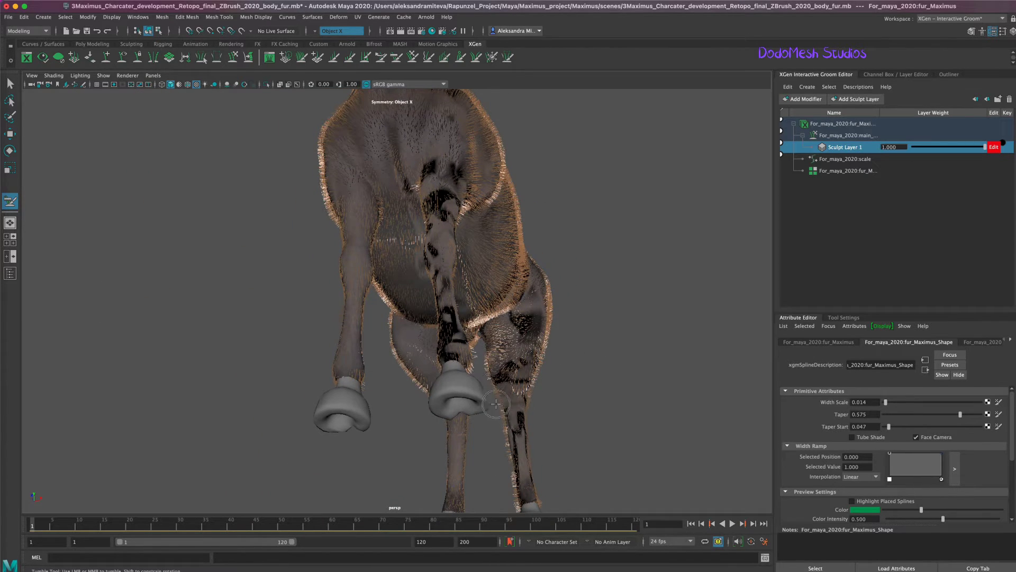
Step: Comb the fur over the hindquarters, checking it from rear and side views
alt+drag(496, 404, 594, 438)
scroll(529, 418, up, 3)
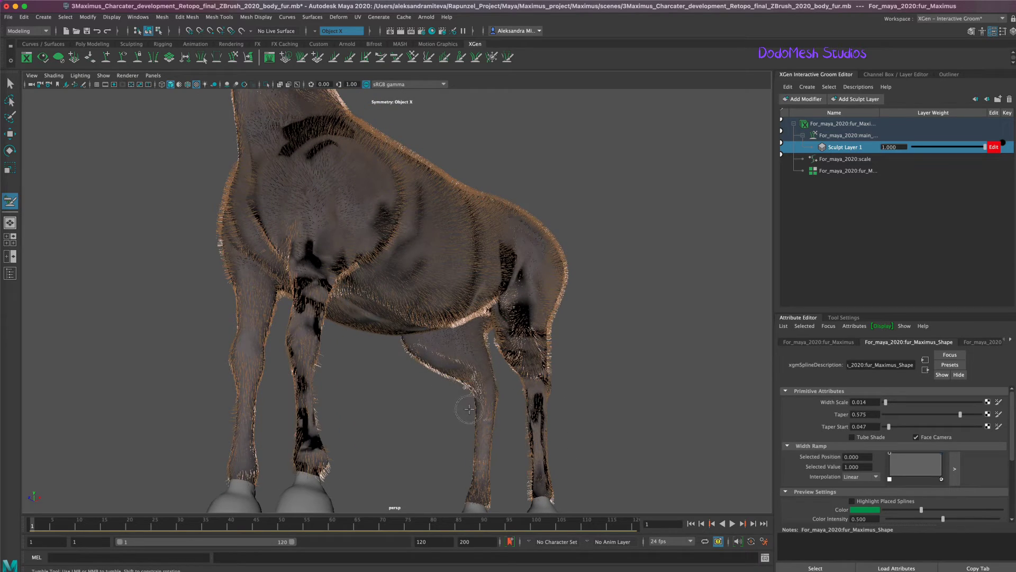
mouse_move(493, 367)
alt+mouse_down()
mouse_move(434, 361)
mouse_move(494, 442)
alt+mouse_up()
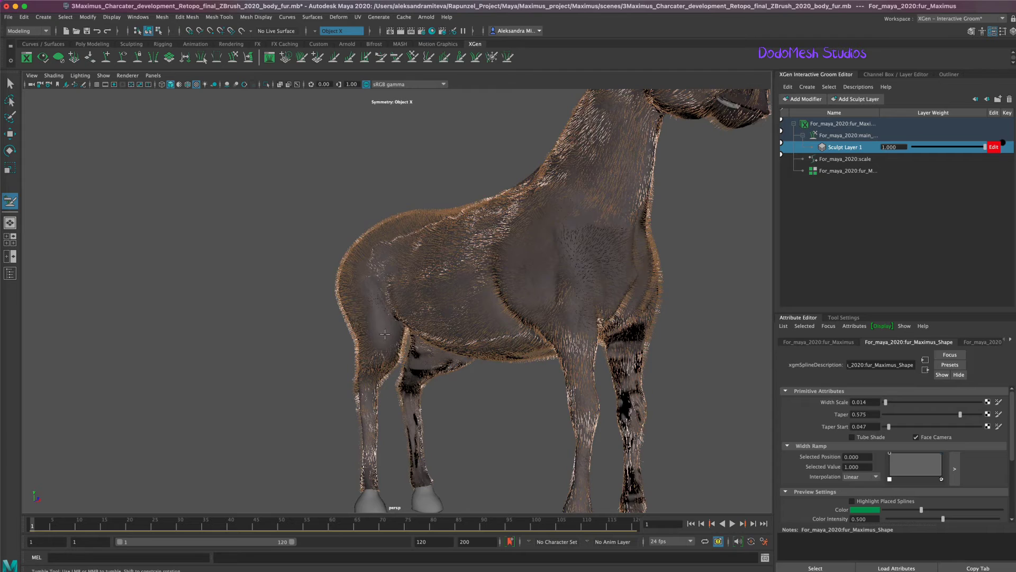
alt+drag(430, 425, 388, 328)
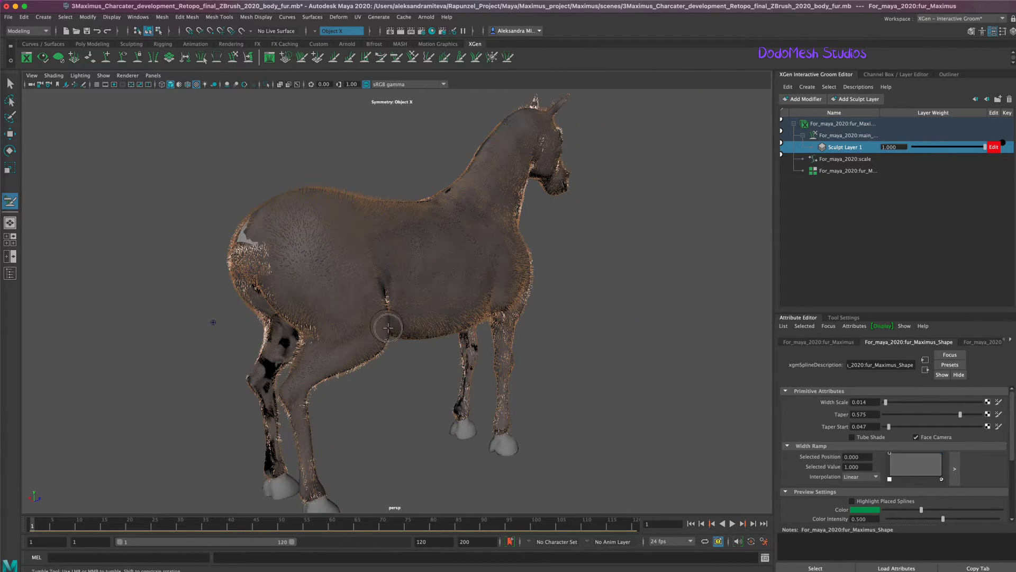
alt+drag(368, 253, 173, 35)
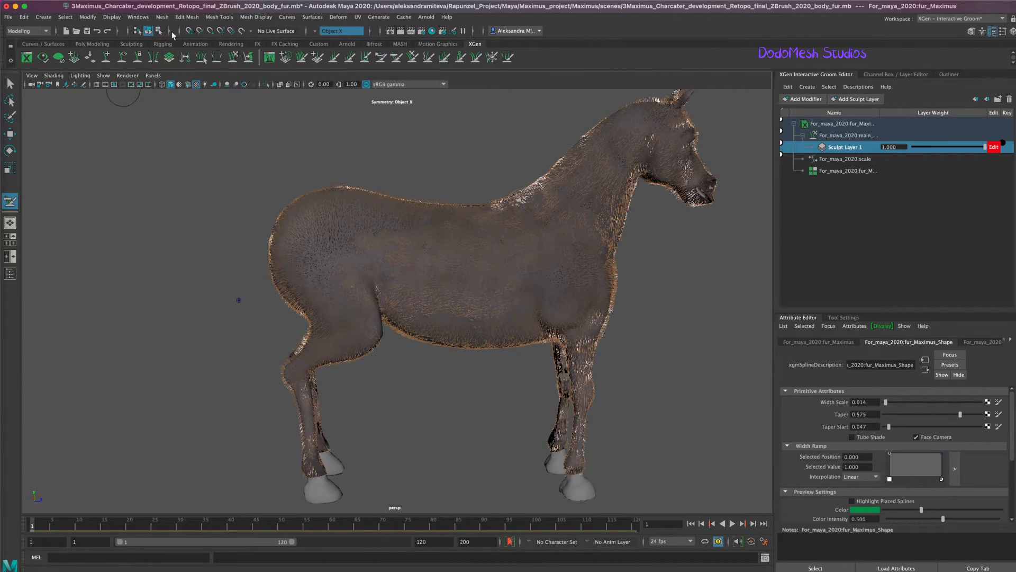
mouse_move(341, 215)
mouse_down()
mouse_move(313, 261)
mouse_move(257, 278)
mouse_up()
alt+drag(435, 430, 357, 281)
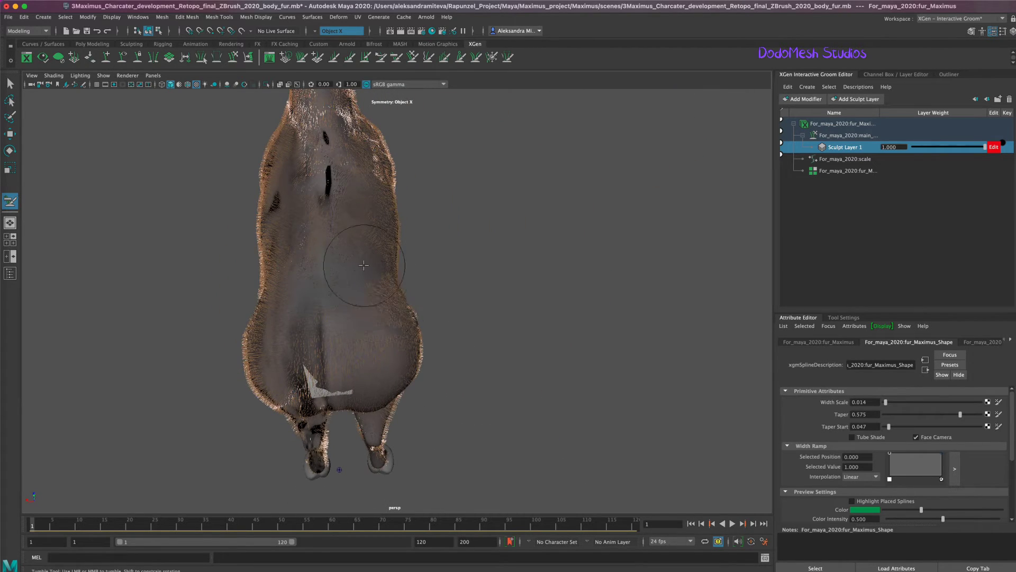
mouse_move(372, 326)
alt+mouse_down()
mouse_move(415, 385)
mouse_move(466, 373)
alt+mouse_up()
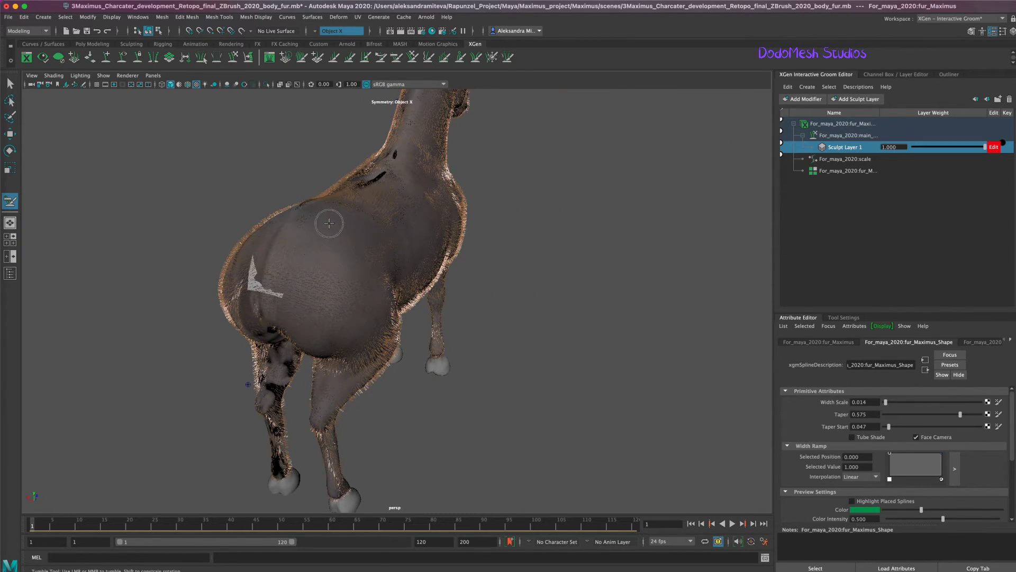
alt+drag(329, 222, 390, 415)
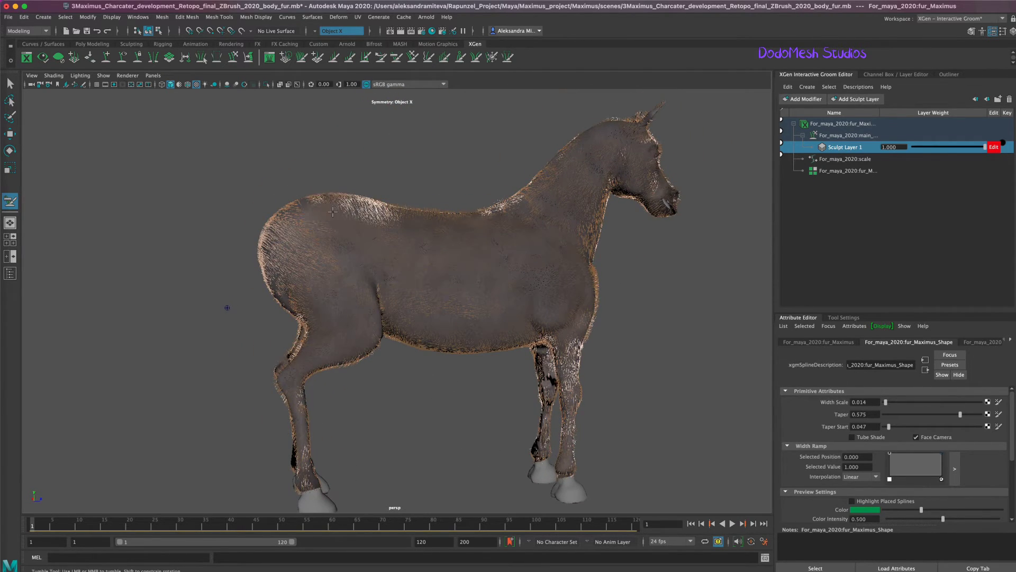
Step: Frame the horse from several angles and comb the hind thigh and upper rear leg fur
scroll(386, 435, up, 3)
scroll(472, 199, up, 3)
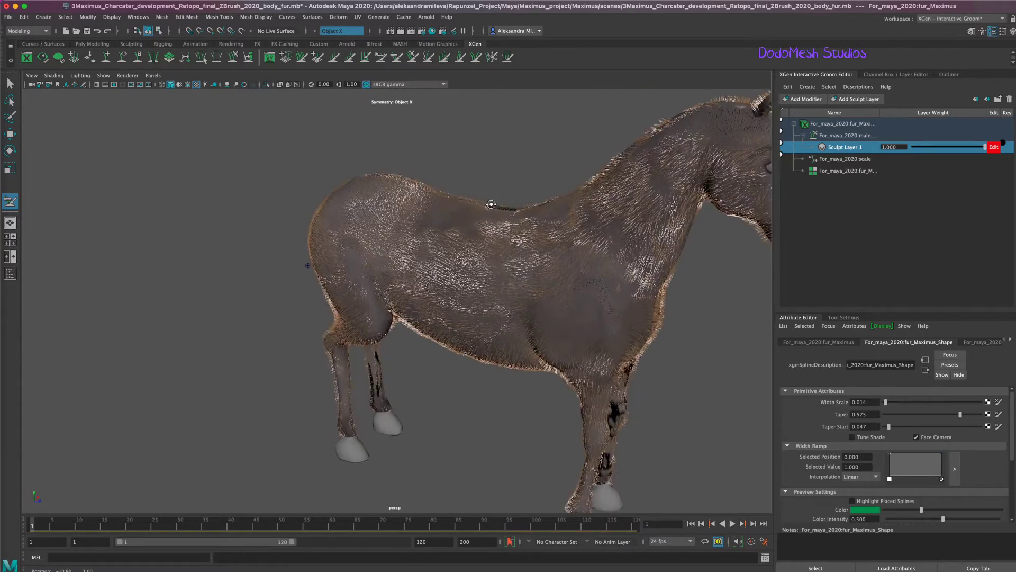
scroll(491, 204, up, 1)
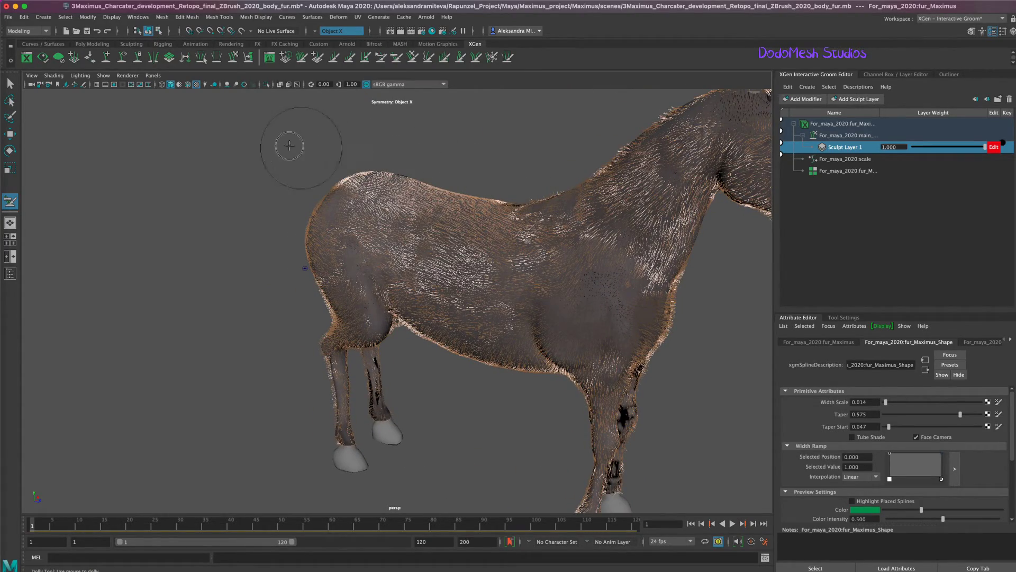
mouse_move(272, 169)
alt+mouse_down()
mouse_move(515, 419)
mouse_move(517, 405)
mouse_move(538, 450)
mouse_move(451, 286)
alt+mouse_up()
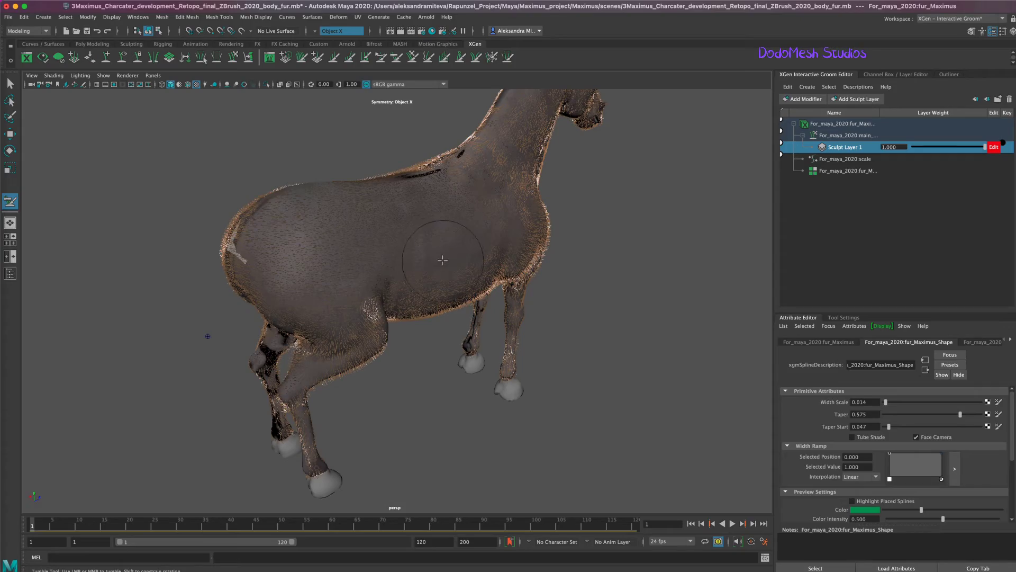
mouse_move(479, 247)
alt+mouse_down()
mouse_move(545, 370)
mouse_move(583, 365)
alt+mouse_up()
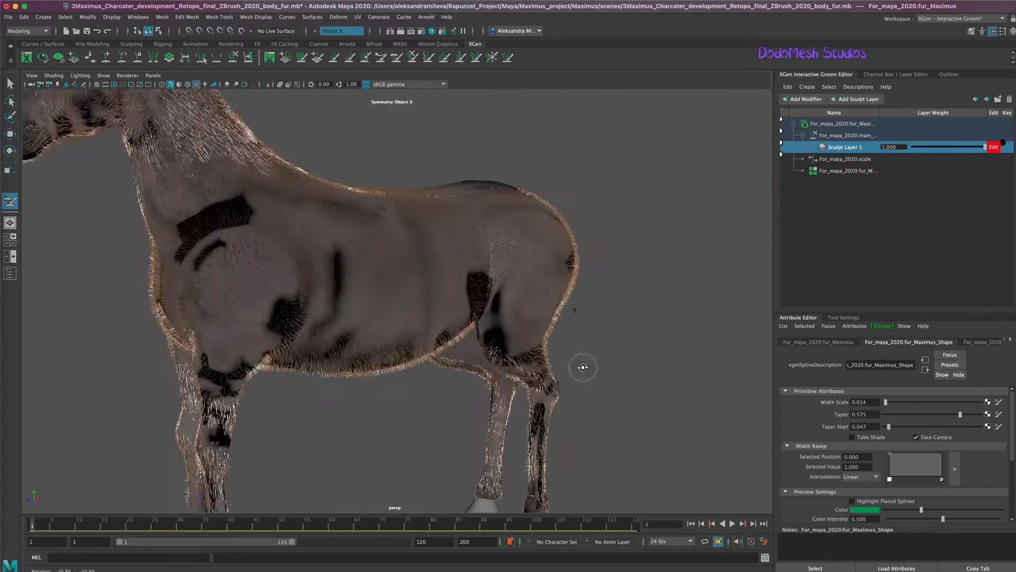
alt+right_drag(582, 365, 594, 337)
mouse_move(595, 337)
alt+mouse_down()
mouse_move(404, 334)
mouse_move(586, 390)
mouse_move(606, 324)
mouse_move(452, 327)
alt+mouse_up()
alt+right_drag(452, 327, 551, 311)
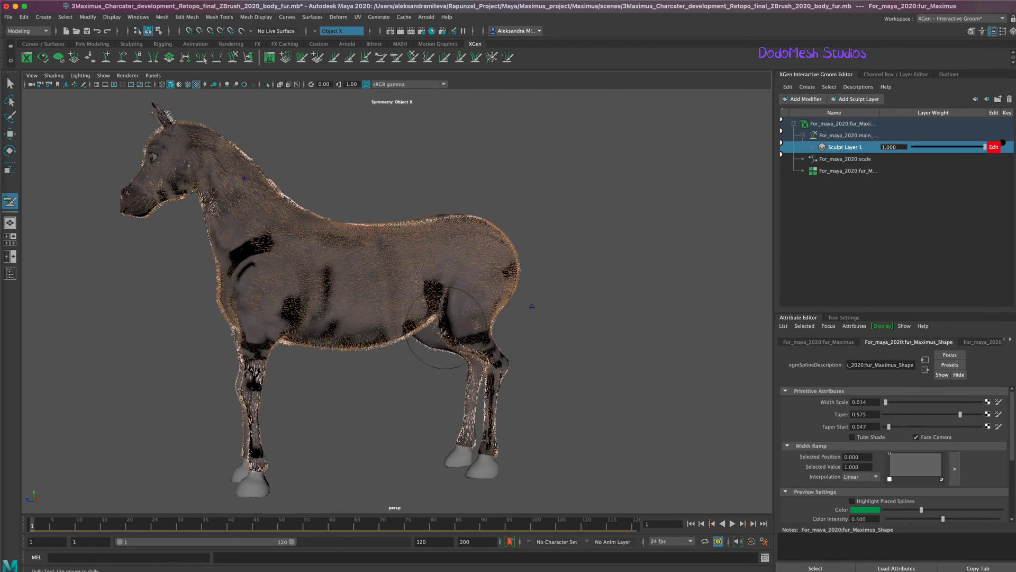
mouse_move(435, 337)
alt+mouse_down()
mouse_move(589, 397)
mouse_move(533, 329)
mouse_move(636, 345)
mouse_move(427, 340)
mouse_move(356, 196)
alt+mouse_up()
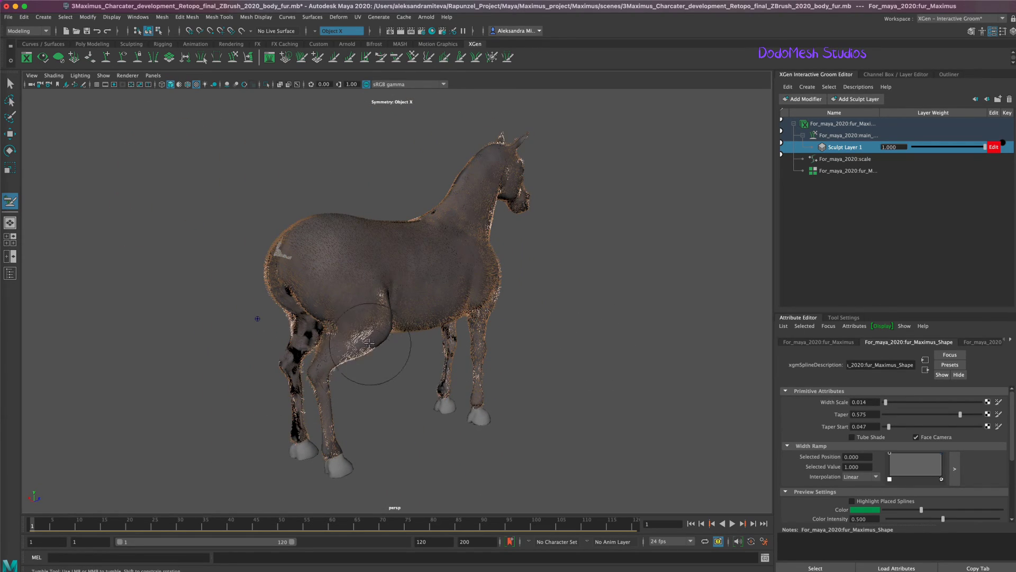
drag(325, 376, 327, 370)
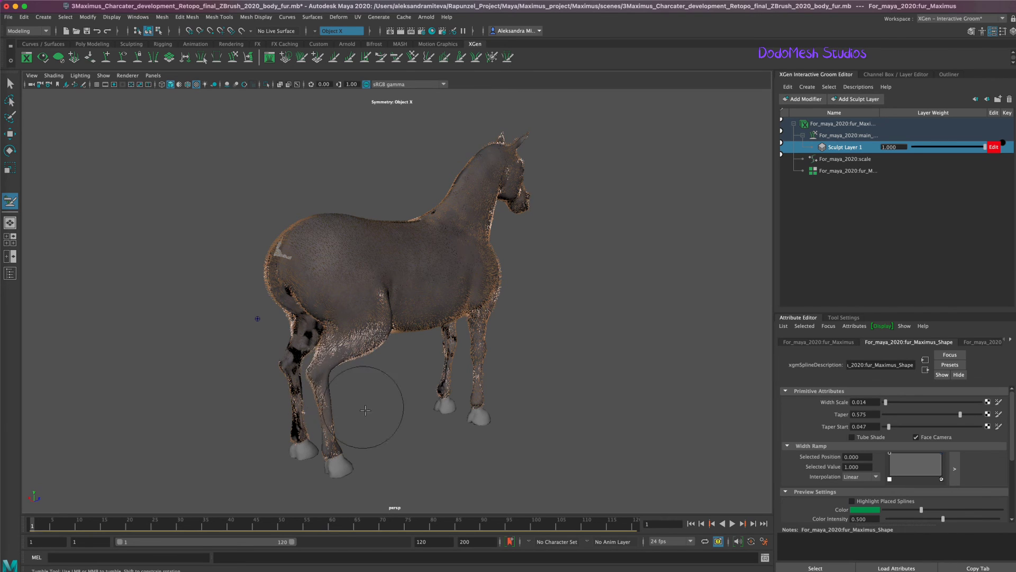
mouse_move(365, 410)
alt+mouse_down()
mouse_move(344, 381)
mouse_move(361, 381)
alt+mouse_up()
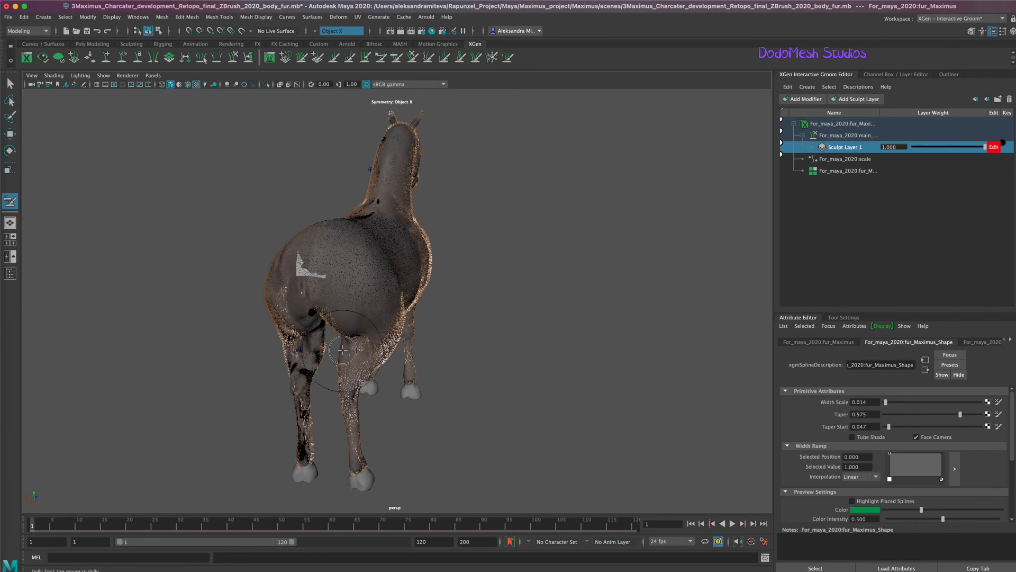